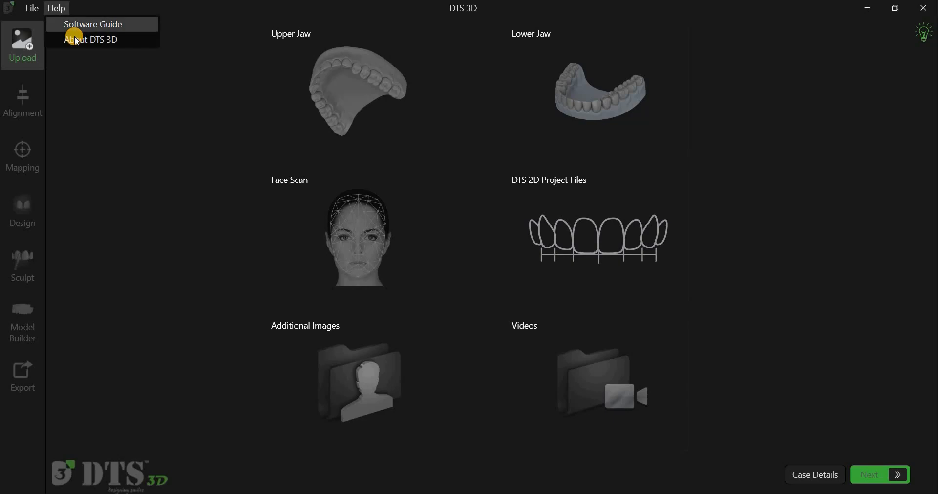
# Step: Open the program's version and licensing information and close it
pyautogui.click(85, 40)
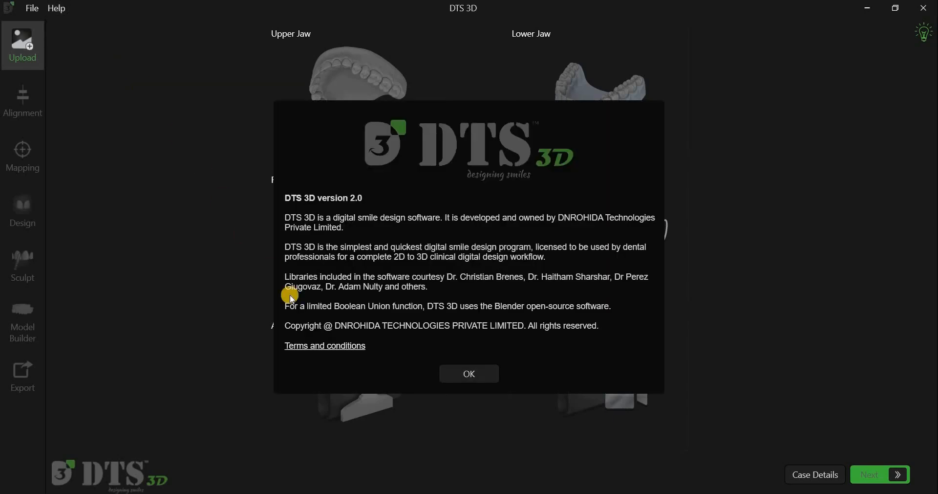
pyautogui.click(458, 374)
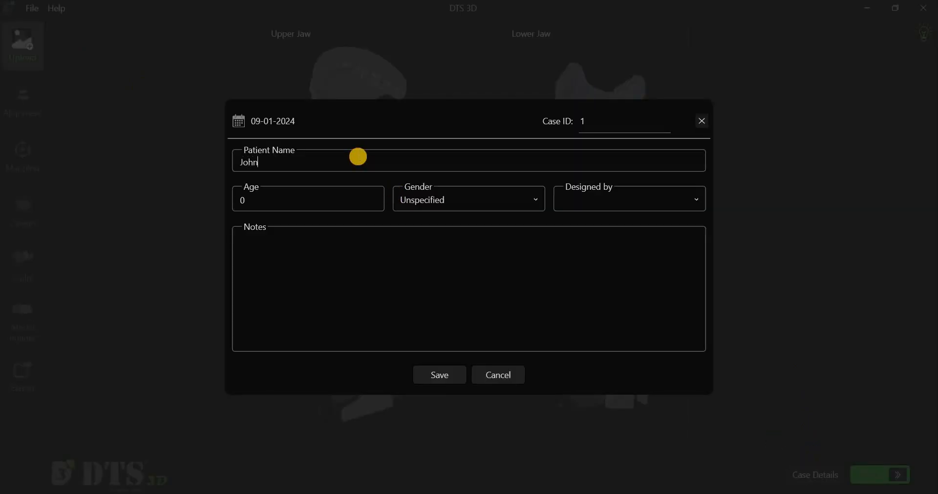
# Step: Complete the case details with the patient's name, age 27, gender Male, the designing doctor and the note "Upper mockup", and save them
pyautogui.click(263, 197)
pyautogui.write('27')
pyautogui.click(456, 198)
pyautogui.click(456, 226)
pyautogui.click(659, 200)
pyautogui.click(648, 216)
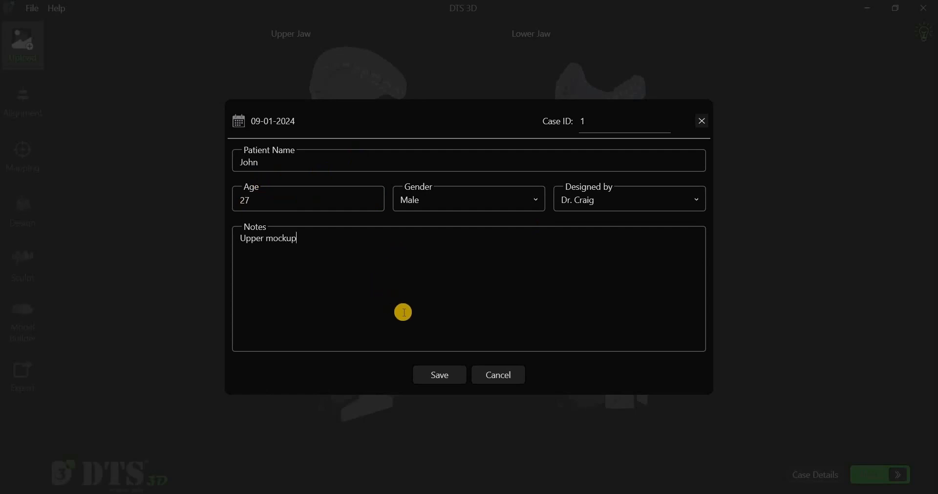
pyautogui.click(440, 375)
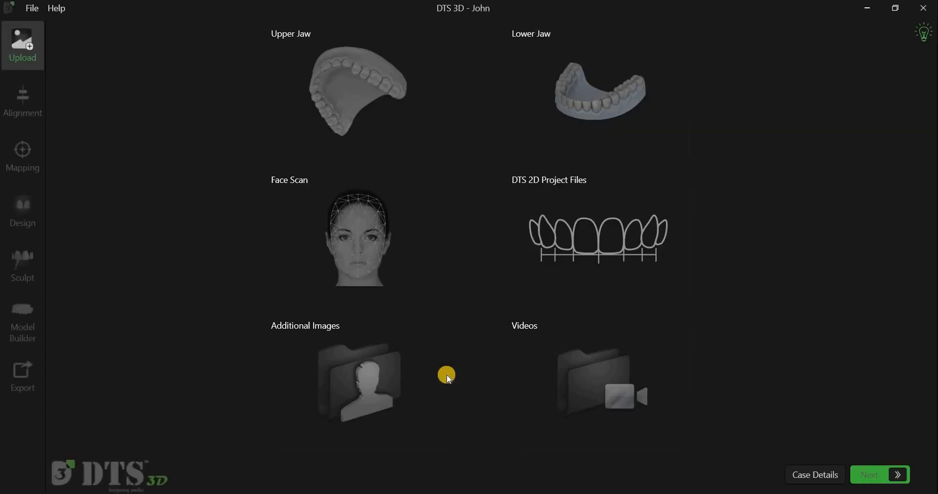
# Step: Load the last-listed UpperJawScan001 file from the Intraoral scans folder as the upper jaw model
pyautogui.click(325, 106)
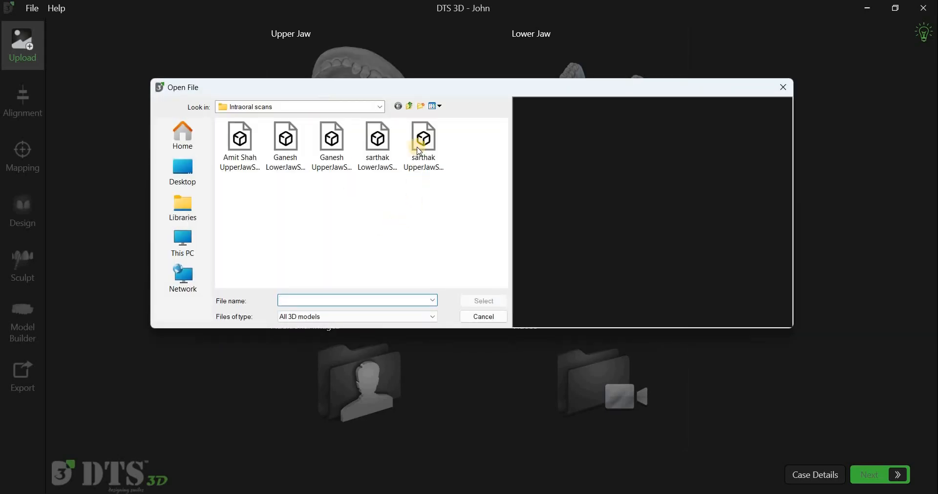
pyautogui.click(420, 151)
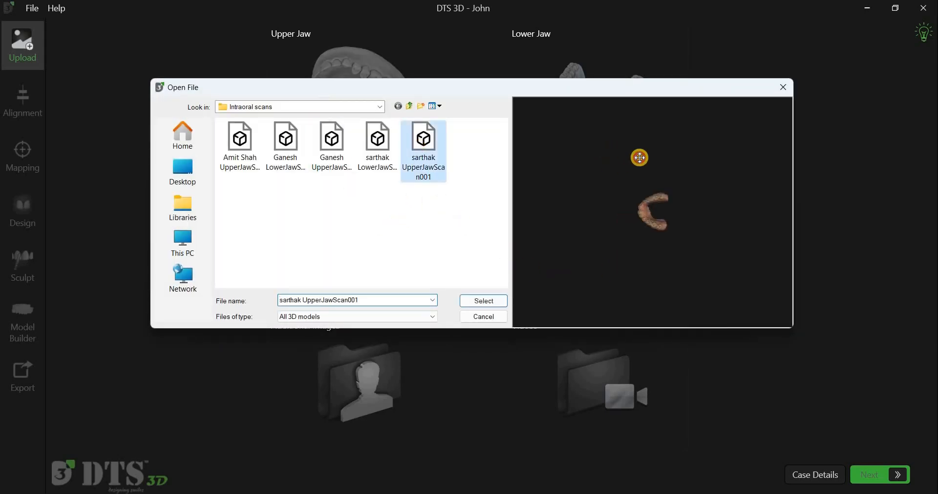
pyautogui.moveTo(676, 175); pyautogui.dragTo(494, 282)
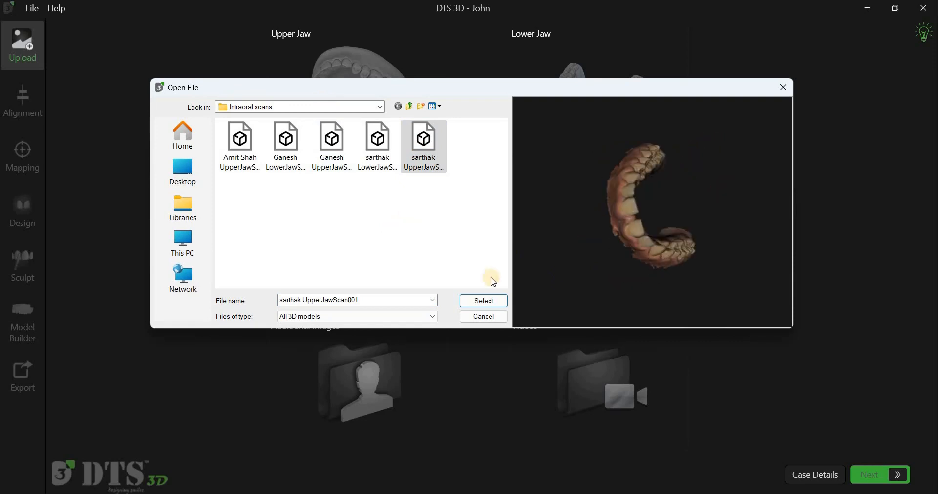
pyautogui.click(483, 301)
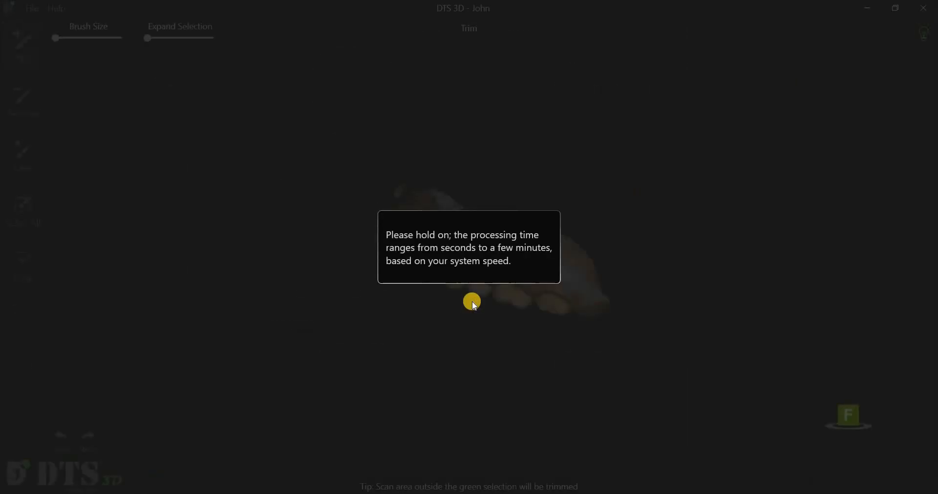
# Step: Examine the automatic trim selection on the upper jaw scan from several angles and distances
pyautogui.moveTo(402, 325); pyautogui.dragTo(446, 373)
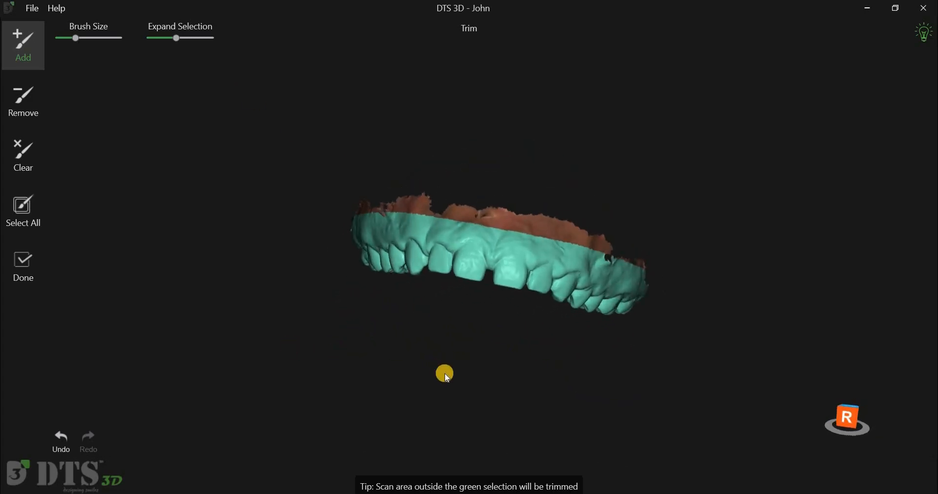
pyautogui.scroll(5, 445, 374)
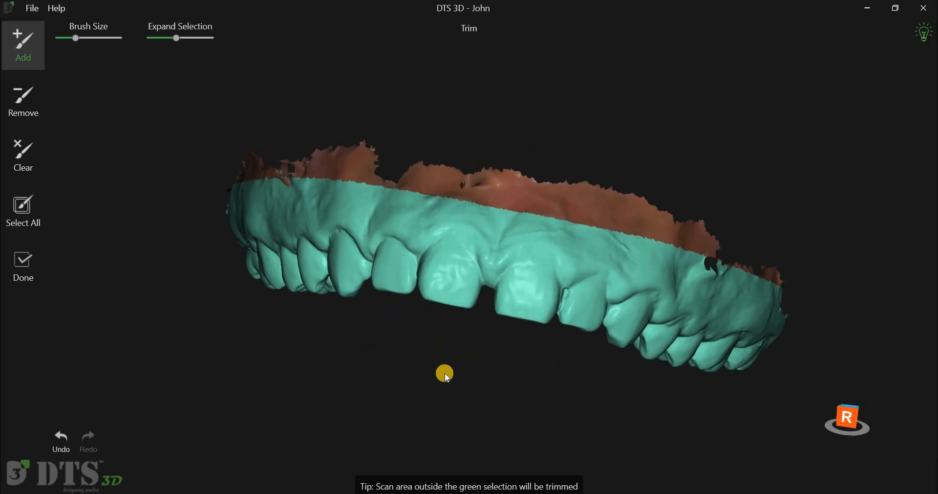
pyautogui.scroll(-5, 445, 374)
pyautogui.scroll(-2, 445, 374)
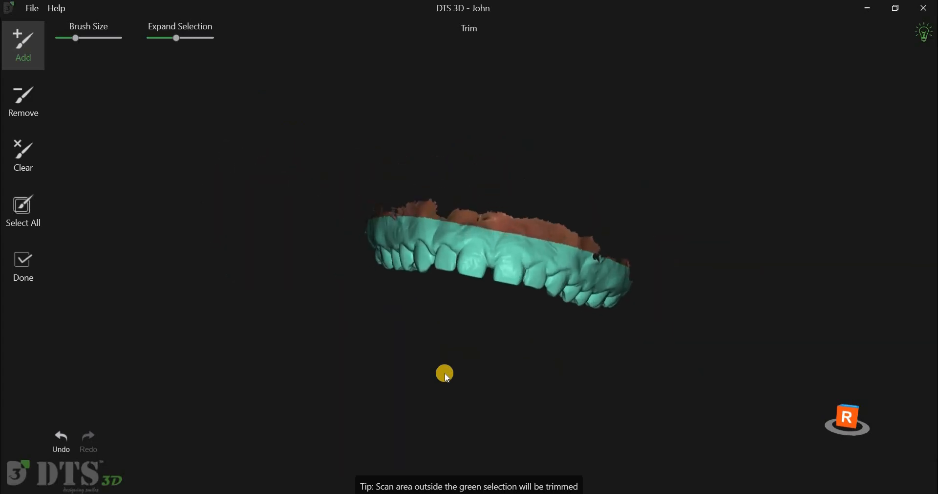
pyautogui.scroll(4, 446, 374)
pyautogui.scroll(-2, 470, 370)
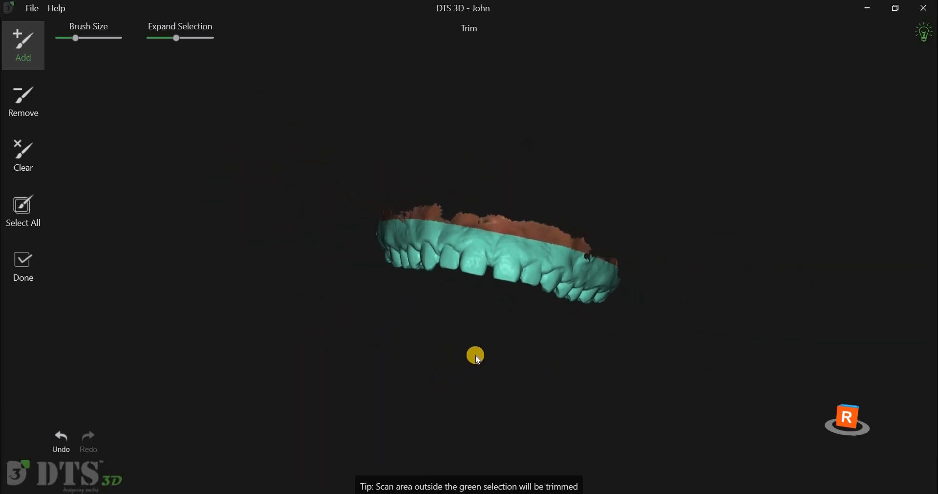
pyautogui.moveTo(367, 352); pyautogui.dragTo(483, 355, button='middle')
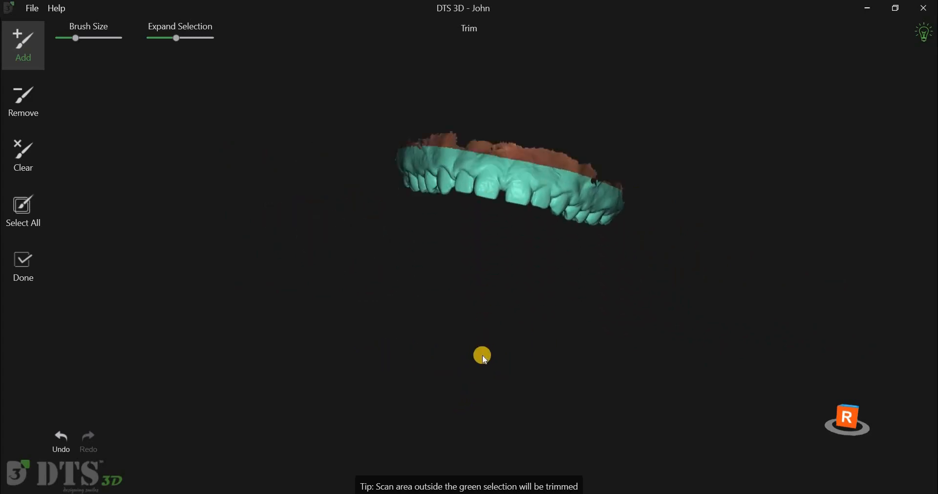
pyautogui.scroll(4, 343, 352)
pyautogui.moveTo(442, 327); pyautogui.dragTo(438, 398, button='right')
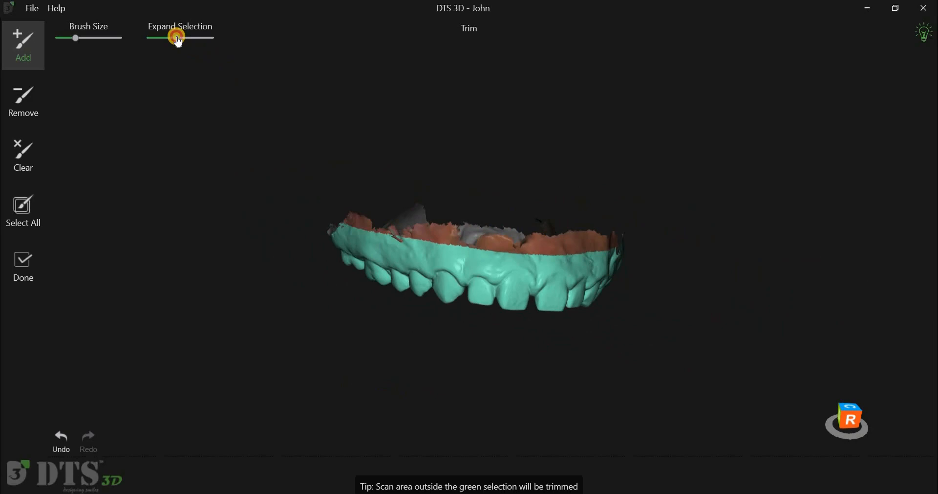
# Step: Vary the Expand Selection amount on the upper jaw, leaving it slightly below the middle of its range
pyautogui.moveTo(185, 43); pyautogui.dragTo(176, 36)
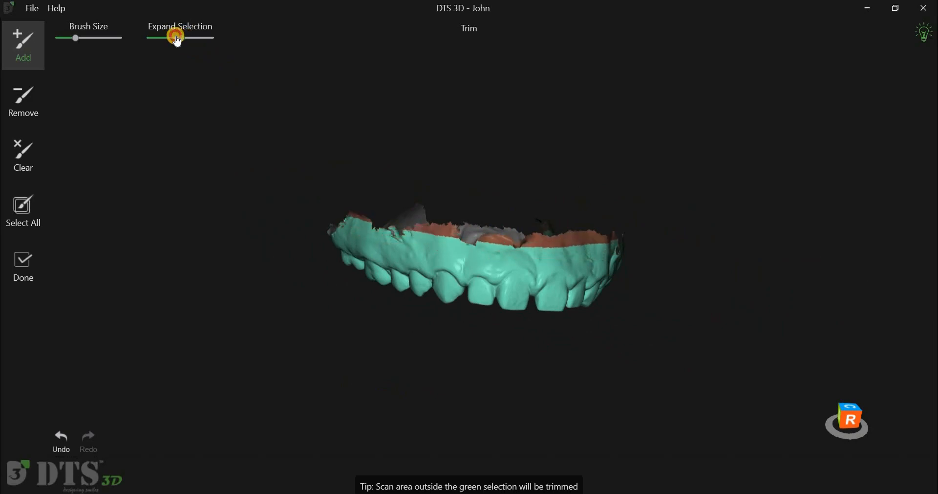
pyautogui.moveTo(464, 126); pyautogui.dragTo(442, 101)
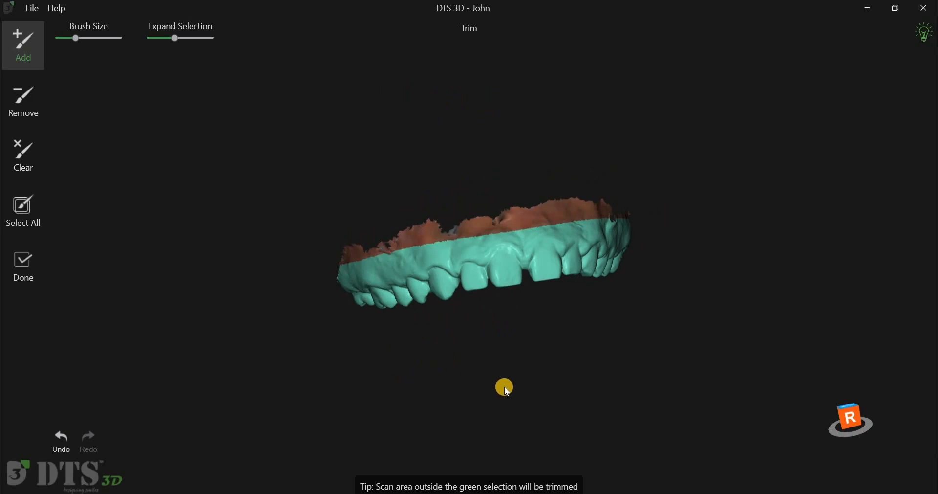
pyautogui.moveTo(488, 279)
pyautogui.mouseDown()
pyautogui.moveTo(486, 239)
pyautogui.moveTo(490, 305)
pyautogui.moveTo(497, 267)
pyautogui.mouseUp()
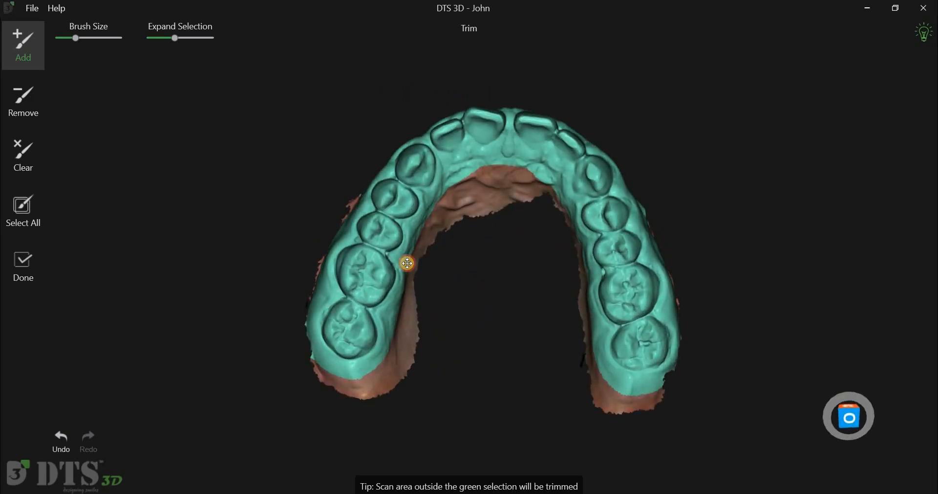
# Step: With a smaller brush, remove an area beside one last upper molar from the trim selection and add the area behind the opposite last molar
pyautogui.moveTo(346, 262); pyautogui.dragTo(306, 313, button='right')
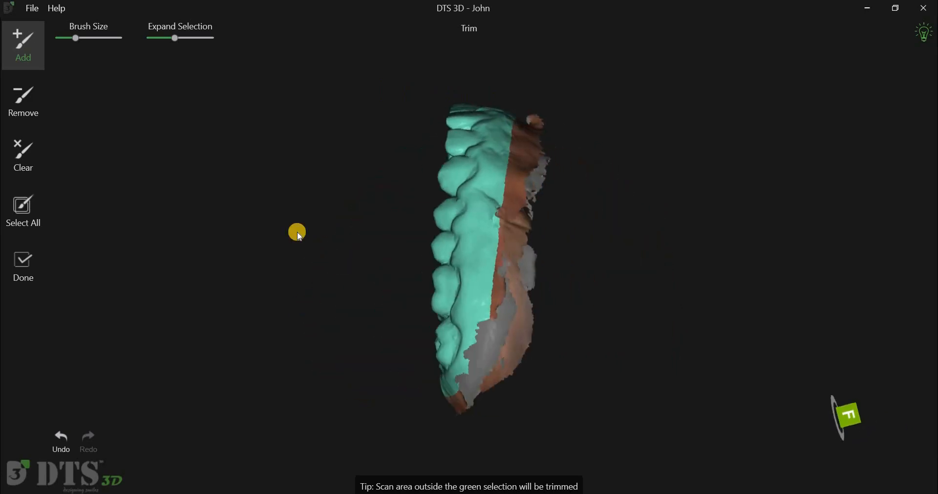
pyautogui.scroll(3, 297, 232)
pyautogui.click(37, 118)
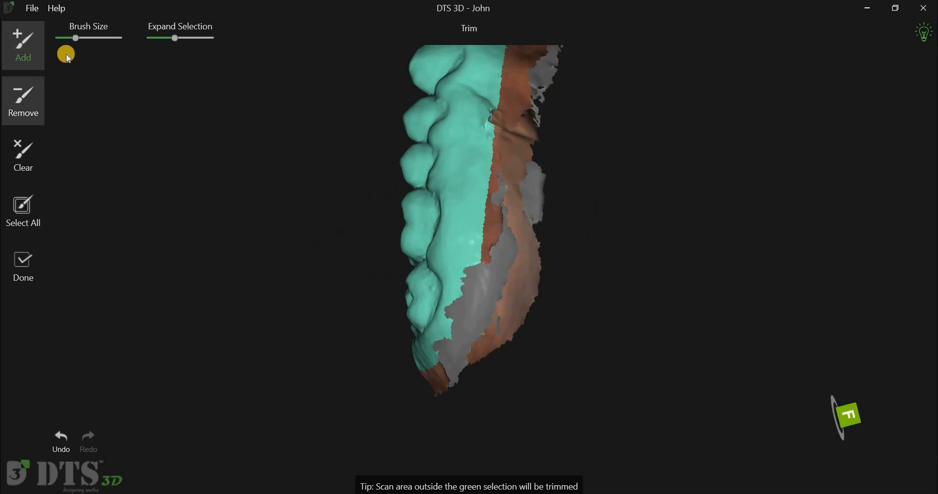
pyautogui.moveTo(79, 39); pyautogui.dragTo(81, 40)
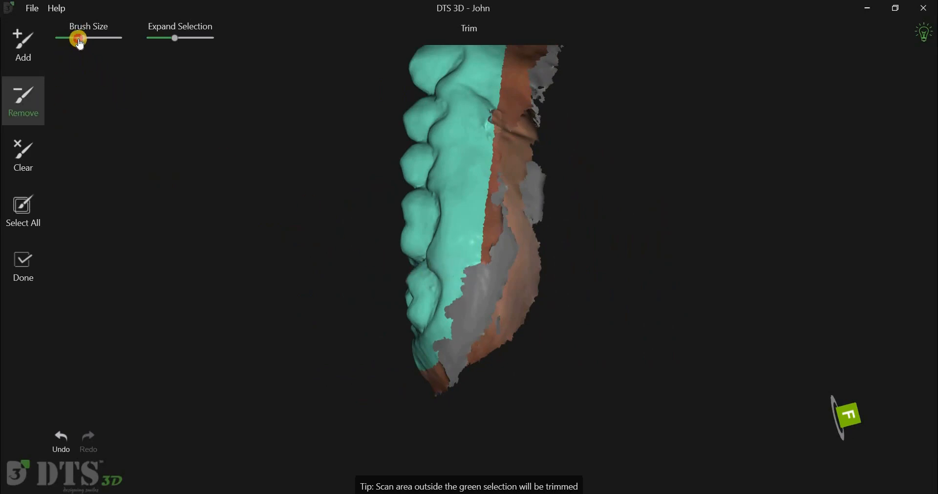
pyautogui.click(65, 38)
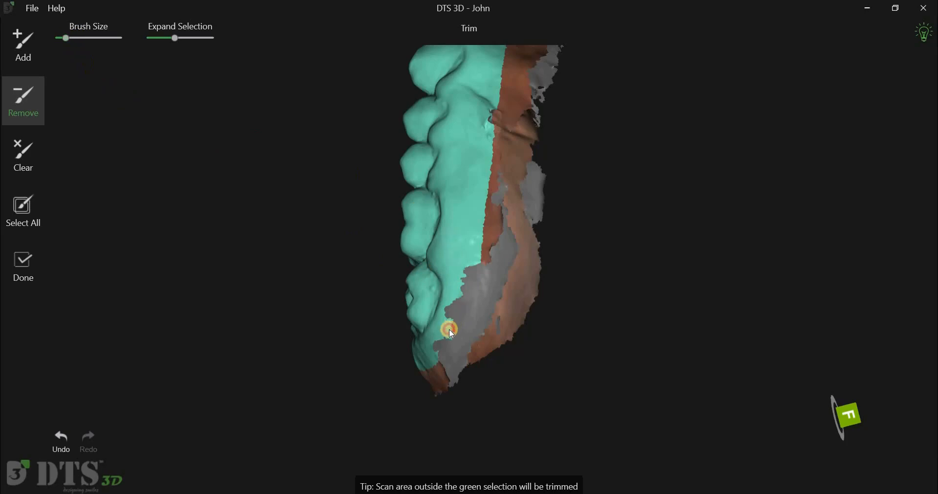
pyautogui.moveTo(611, 393)
pyautogui.mouseDown()
pyautogui.moveTo(629, 379)
pyautogui.moveTo(817, 333)
pyautogui.moveTo(573, 343)
pyautogui.moveTo(526, 297)
pyautogui.moveTo(538, 347)
pyautogui.moveTo(635, 349)
pyautogui.moveTo(453, 328)
pyautogui.moveTo(37, 59)
pyautogui.moveTo(37, 49)
pyautogui.mouseUp()
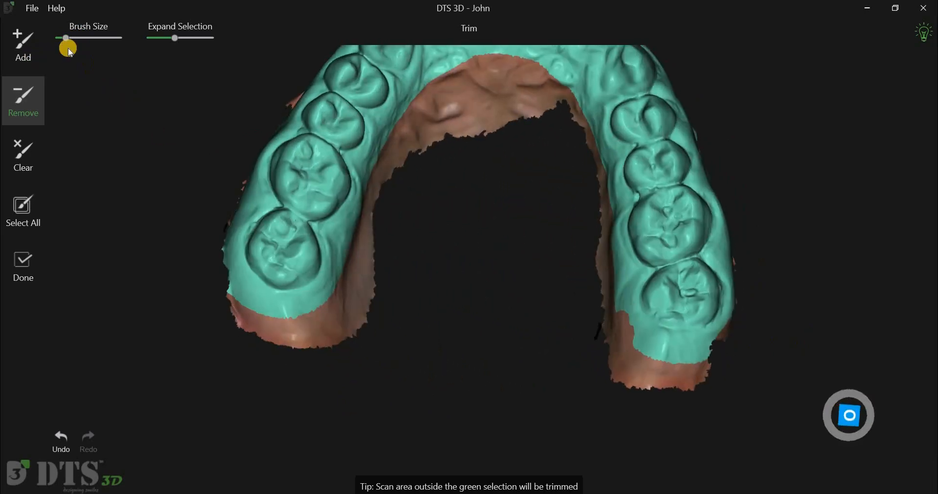
pyautogui.moveTo(239, 298); pyautogui.dragTo(284, 310)
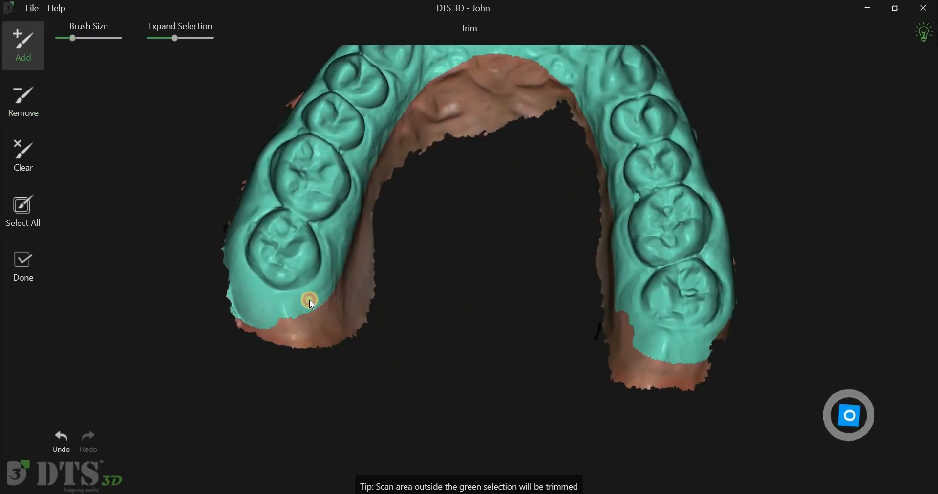
pyautogui.moveTo(337, 287); pyautogui.dragTo(346, 278)
# Step: Select the entire upper jaw scan and reduce Expand Selection until it covers only the teeth and a band of gum
pyautogui.moveTo(487, 402)
pyautogui.mouseDown()
pyautogui.moveTo(558, 402)
pyautogui.moveTo(498, 356)
pyautogui.moveTo(545, 368)
pyautogui.mouseUp()
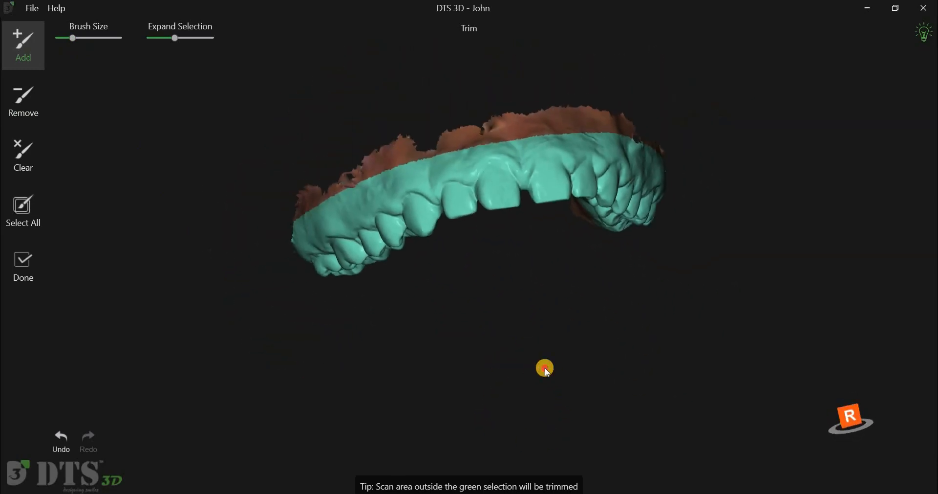
pyautogui.click(33, 206)
pyautogui.moveTo(378, 345); pyautogui.dragTo(279, 115)
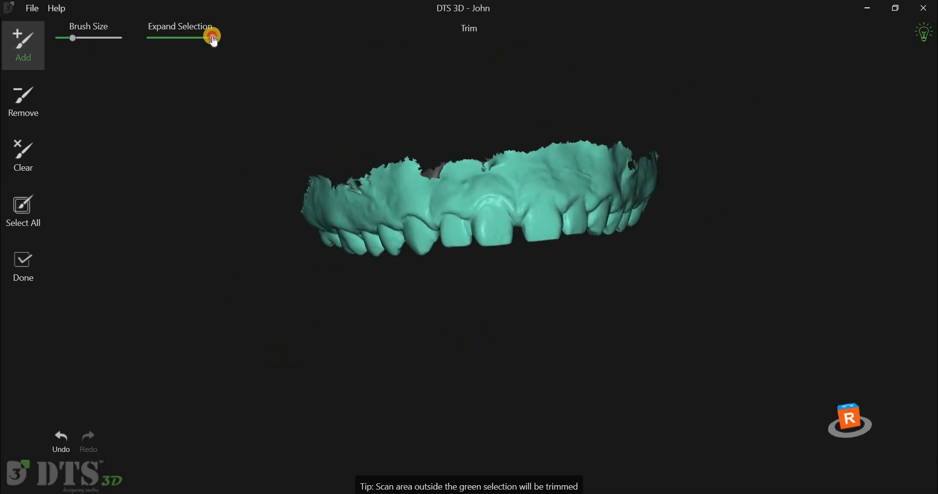
pyautogui.moveTo(200, 43); pyautogui.dragTo(174, 46)
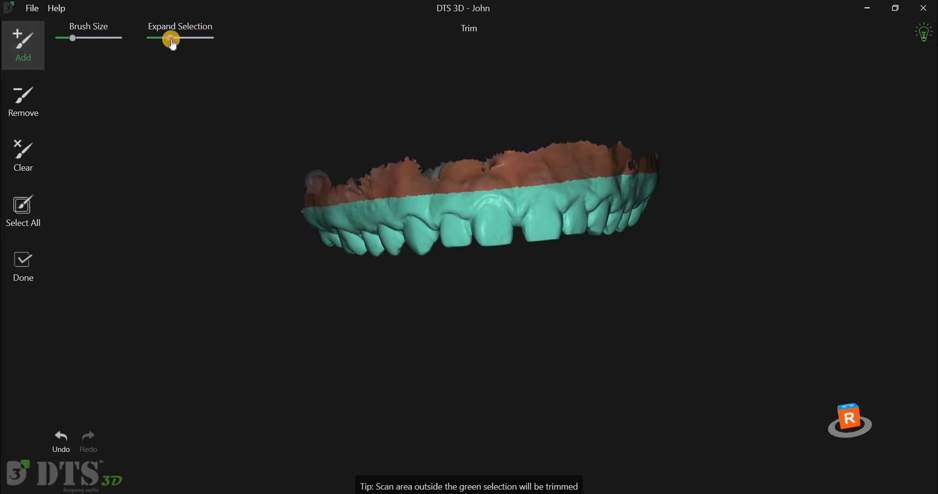
# Step: Apply the trim to the upper jaw scan and finish editing the model
pyautogui.moveTo(495, 207); pyautogui.dragTo(42, 269)
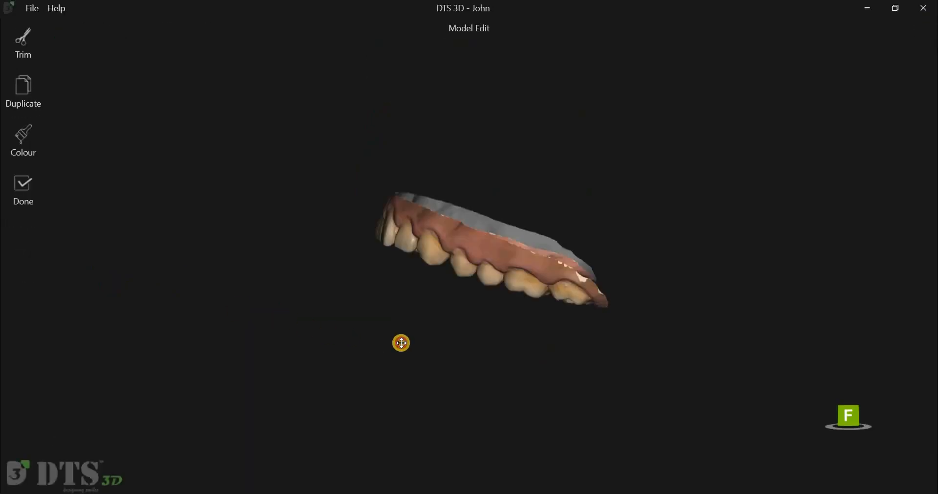
pyautogui.moveTo(448, 314); pyautogui.dragTo(388, 336)
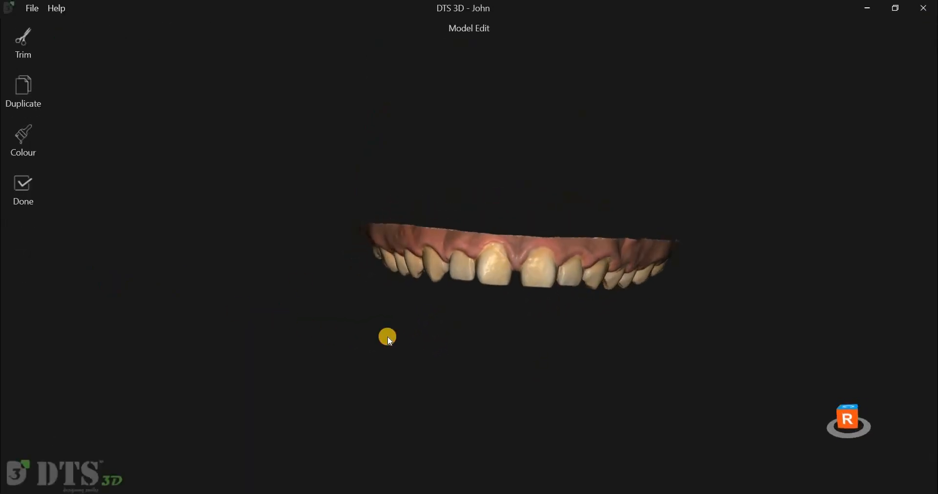
pyautogui.click(43, 189)
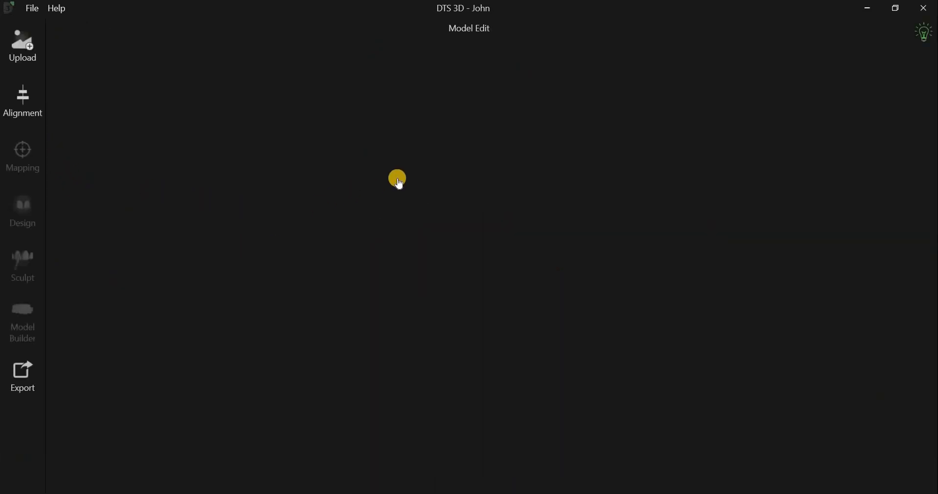
# Step: Load the second LowerJawScan file from the Intraoral scans folder as the lower jaw model
pyautogui.click(633, 111)
pyautogui.click(381, 147)
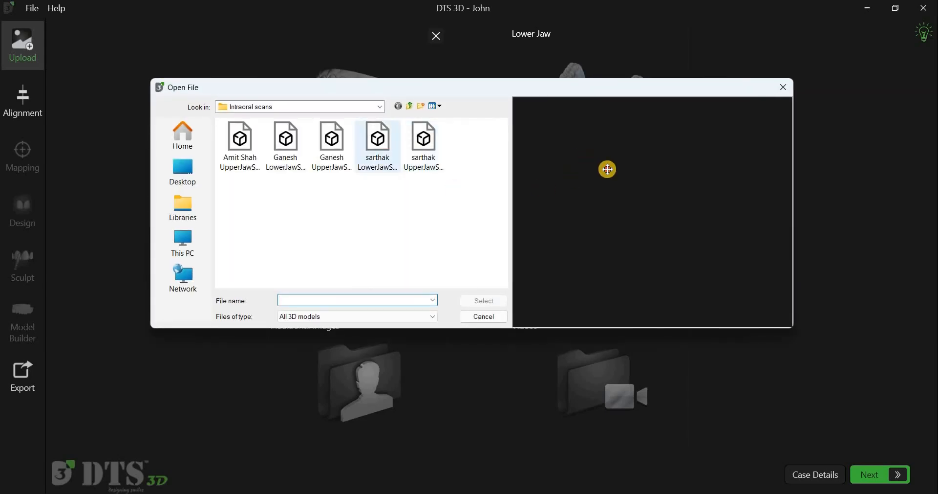
pyautogui.click(498, 300)
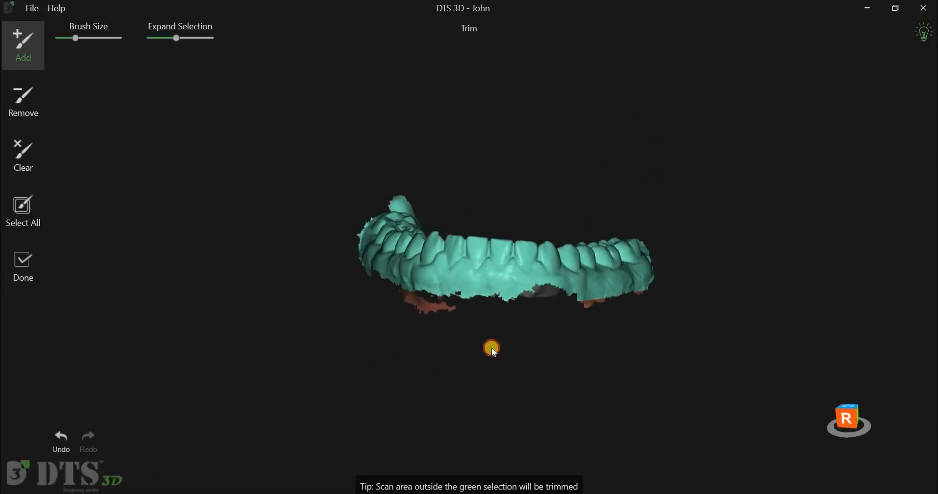
# Step: Reduce Expand Selection on the lower jaw scan to just under a third of its range
pyautogui.moveTo(172, 37); pyautogui.dragTo(167, 37)
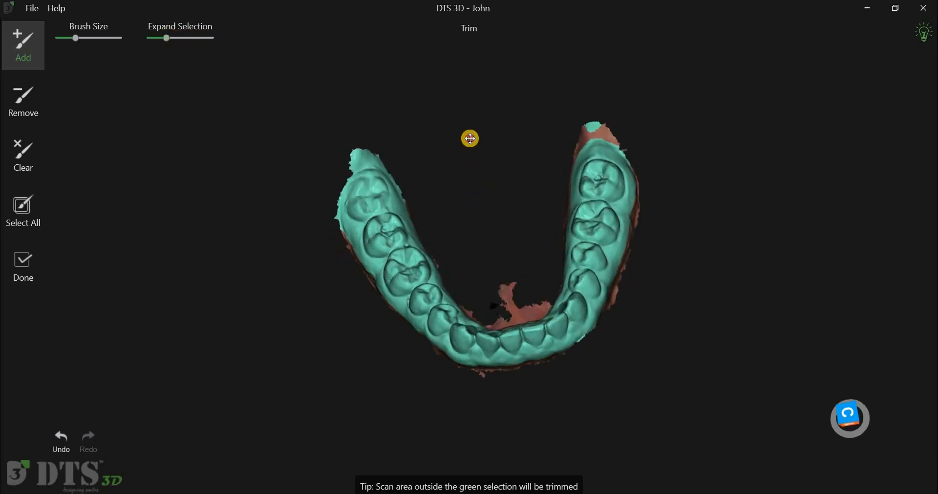
pyautogui.moveTo(468, 133); pyautogui.dragTo(469, 130, button='right')
pyautogui.moveTo(473, 181); pyautogui.dragTo(487, 257, button='right')
# Step: With a slightly smaller brush, remove the isolated selected patch behind one last molar from the lower jaw's trim selection
pyautogui.scroll(4, 487, 257)
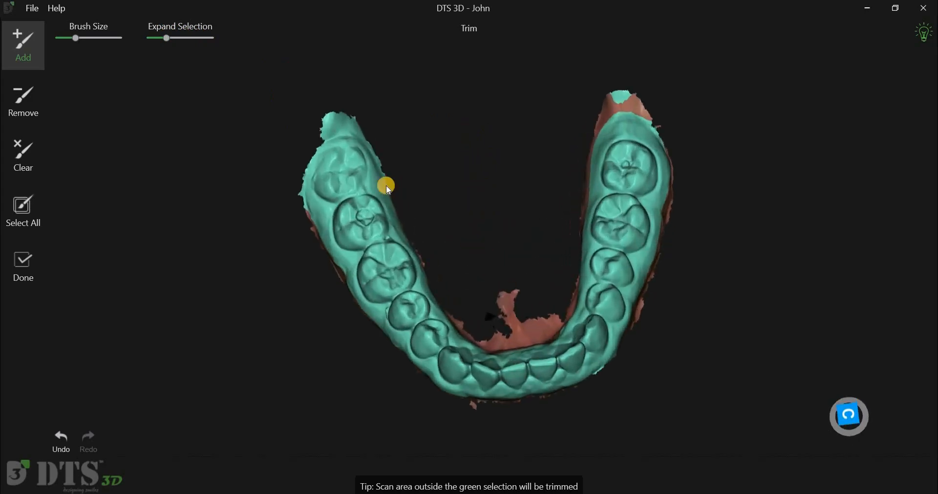
pyautogui.click(36, 103)
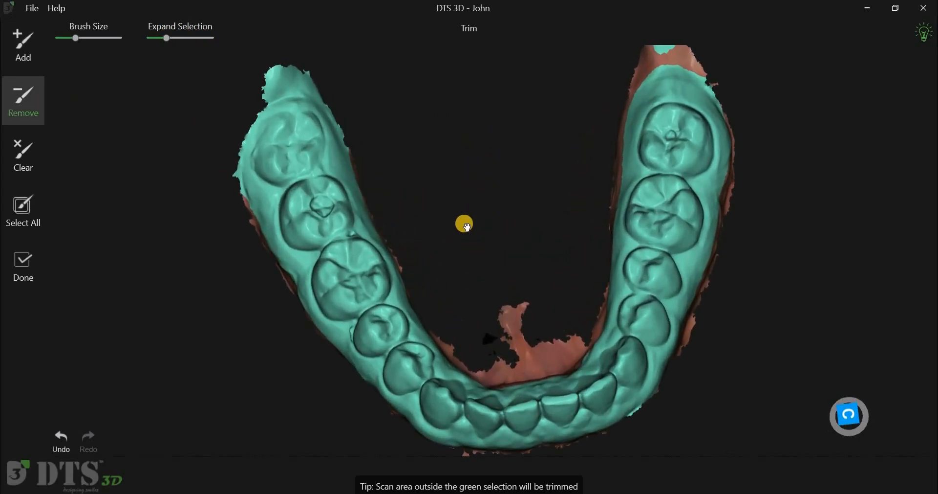
pyautogui.scroll(-3, 438, 249)
pyautogui.click(73, 37)
pyautogui.moveTo(593, 115); pyautogui.dragTo(600, 114)
pyautogui.moveTo(774, 298)
pyautogui.mouseDown(button='right')
pyautogui.moveTo(773, 285)
pyautogui.moveTo(769, 299)
pyautogui.mouseUp(button='right')
pyautogui.moveTo(732, 341); pyautogui.dragTo(423, 137, button='right')
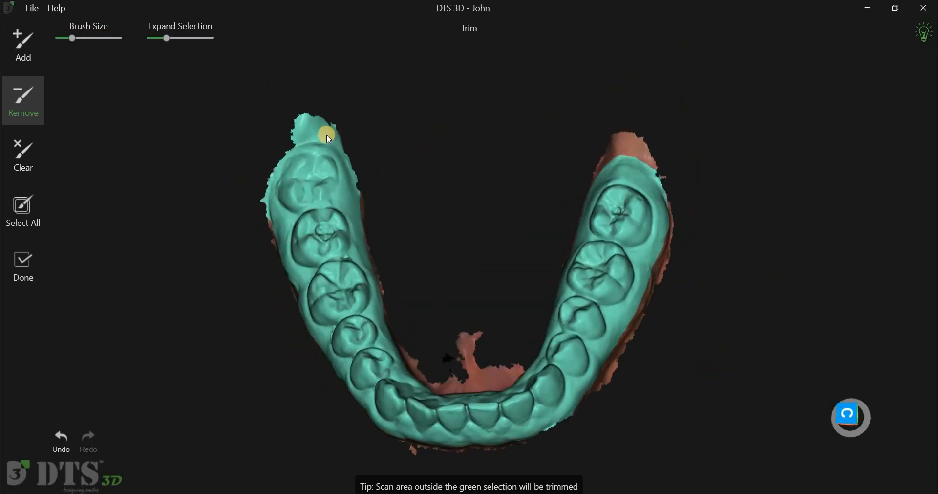
# Step: Remove the area behind the other last molar from the lower jaw's trim selection and apply the trim
pyautogui.moveTo(326, 134); pyautogui.dragTo(307, 135, button='right')
pyautogui.moveTo(339, 133)
pyautogui.mouseDown()
pyautogui.moveTo(304, 141)
pyautogui.moveTo(353, 141)
pyautogui.mouseUp()
pyautogui.moveTo(540, 157)
pyautogui.mouseDown(button='right')
pyautogui.moveTo(497, 202)
pyautogui.moveTo(541, 275)
pyautogui.moveTo(495, 139)
pyautogui.moveTo(1, 308)
pyautogui.moveTo(28, 278)
pyautogui.mouseUp(button='right')
pyautogui.click(25, 274)
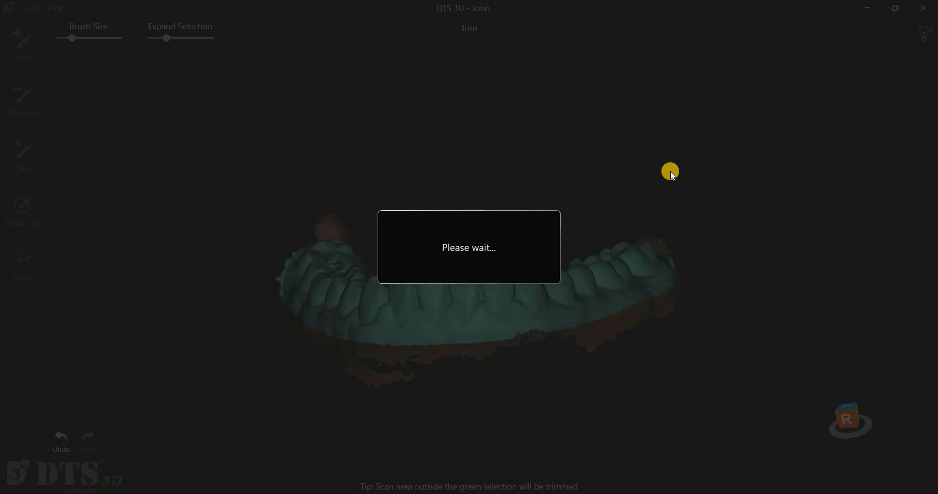
pyautogui.moveTo(535, 282); pyautogui.dragTo(771, 185)
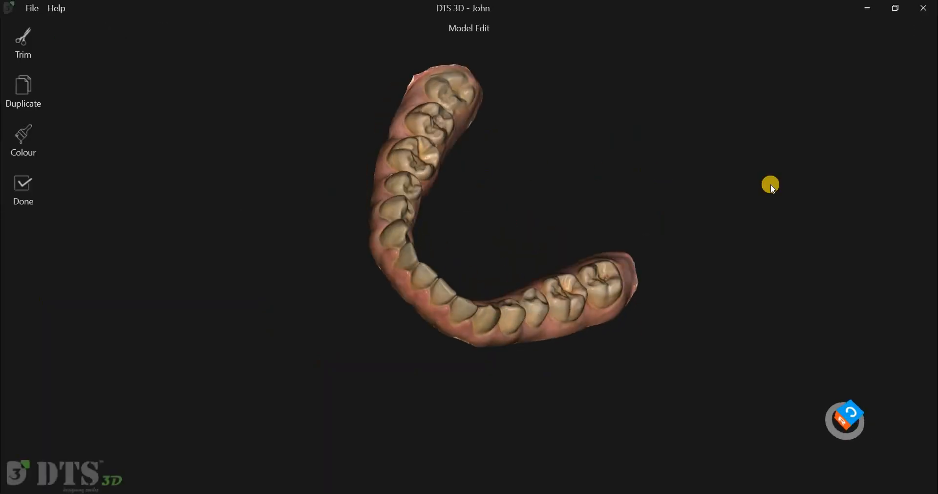
# Step: Review the colour options for the lower jaw model and finish editing it
pyautogui.click(41, 137)
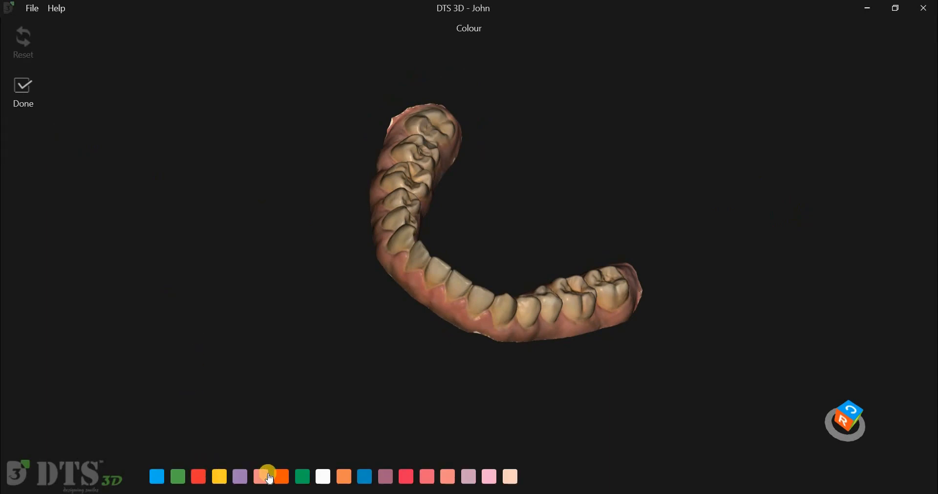
pyautogui.click(282, 477)
pyautogui.click(302, 477)
pyautogui.moveTo(314, 268); pyautogui.dragTo(284, 297)
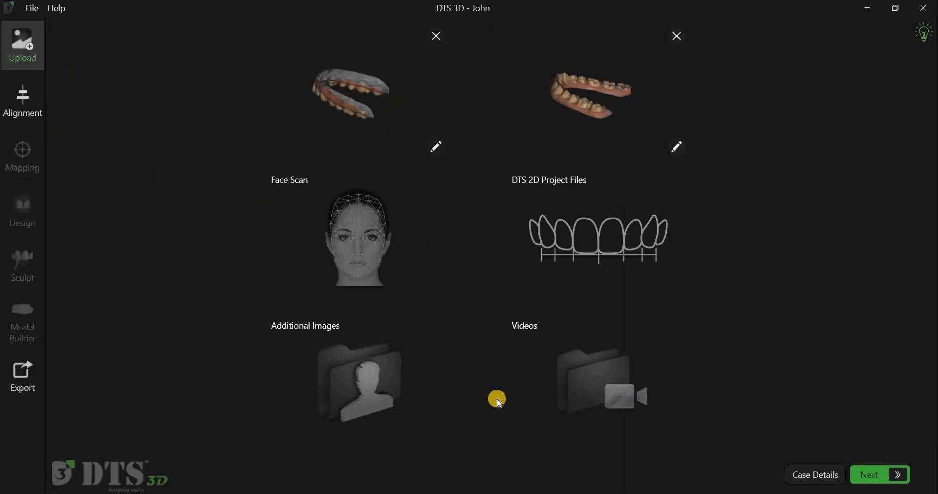
# Step: Load the patient's DTS 2D project file, browsing from the Desktop, and continue to the alignment stage
pyautogui.click(644, 239)
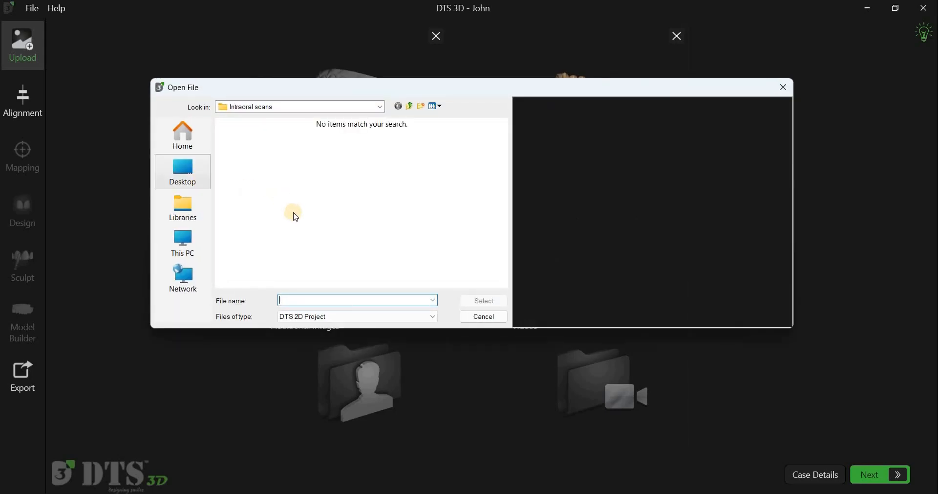
pyautogui.click(183, 172)
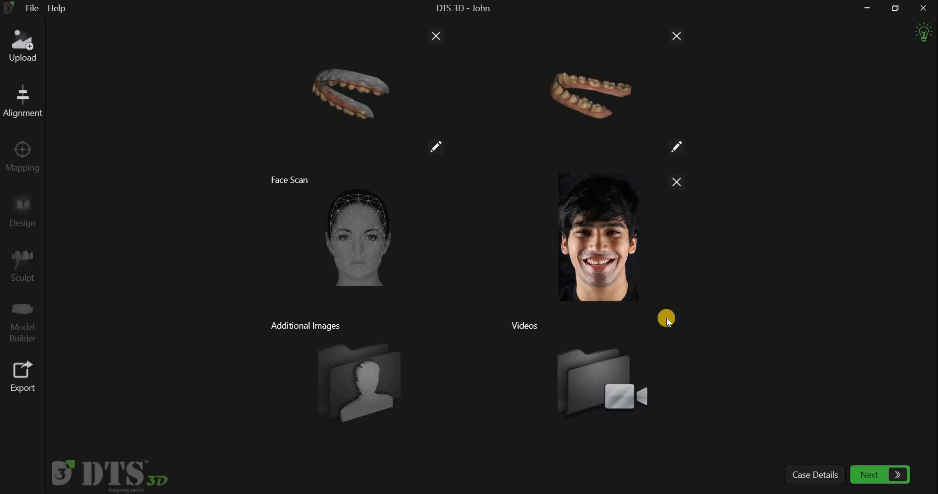
pyautogui.click(868, 474)
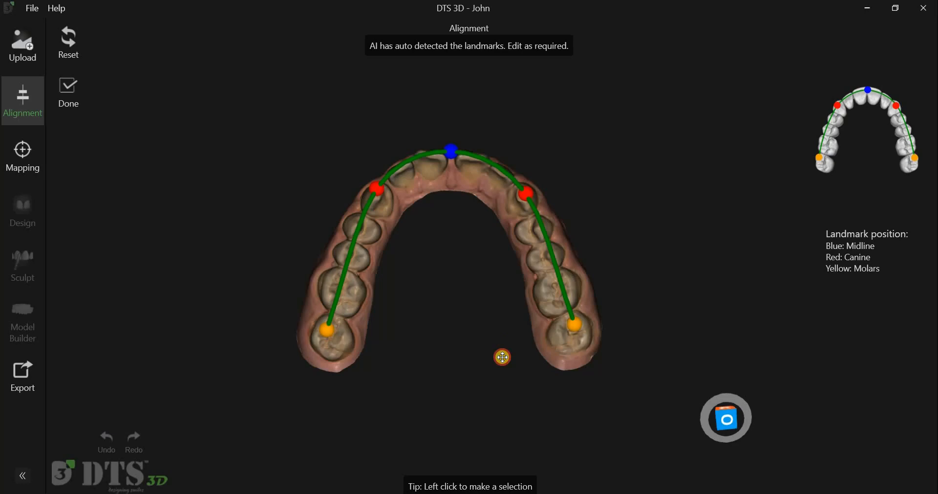
# Step: Reset the auto-detected landmarks, mark both molar buccal cusps, both canine tips and the midline on the upper arch, and confirm them
pyautogui.click(68, 41)
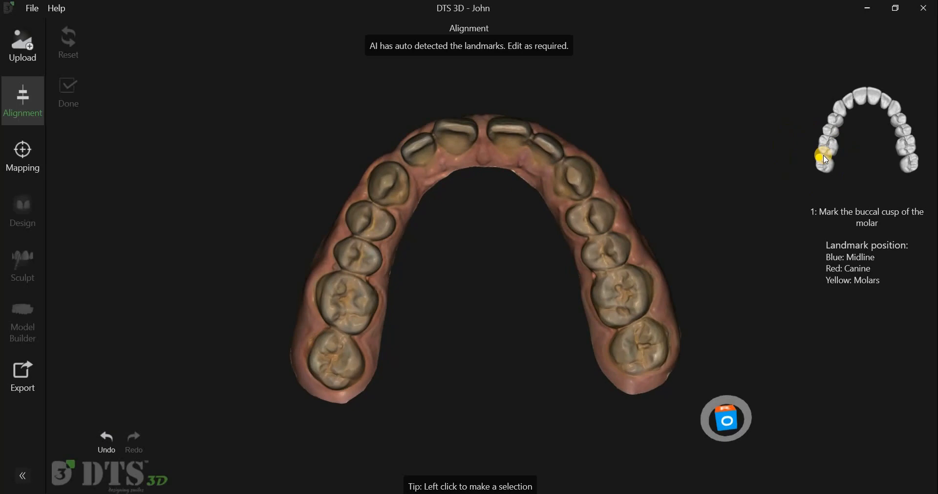
pyautogui.click(325, 339)
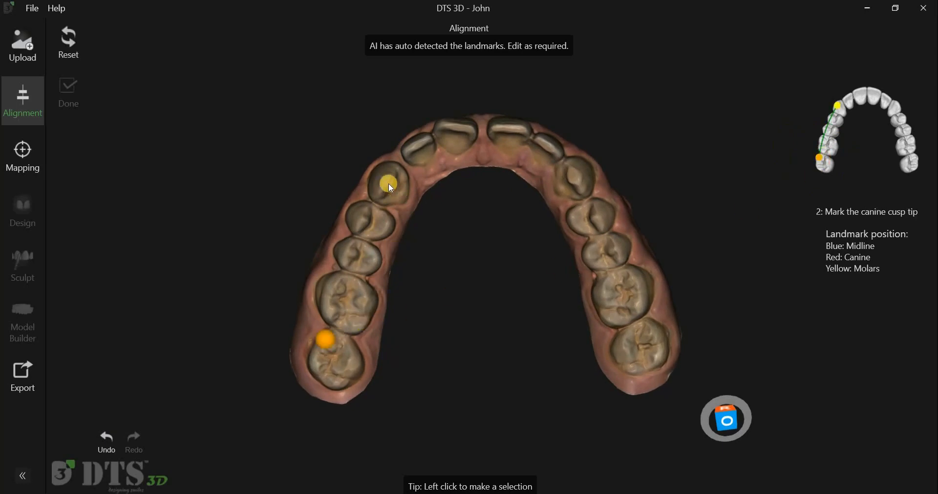
pyautogui.click(387, 181)
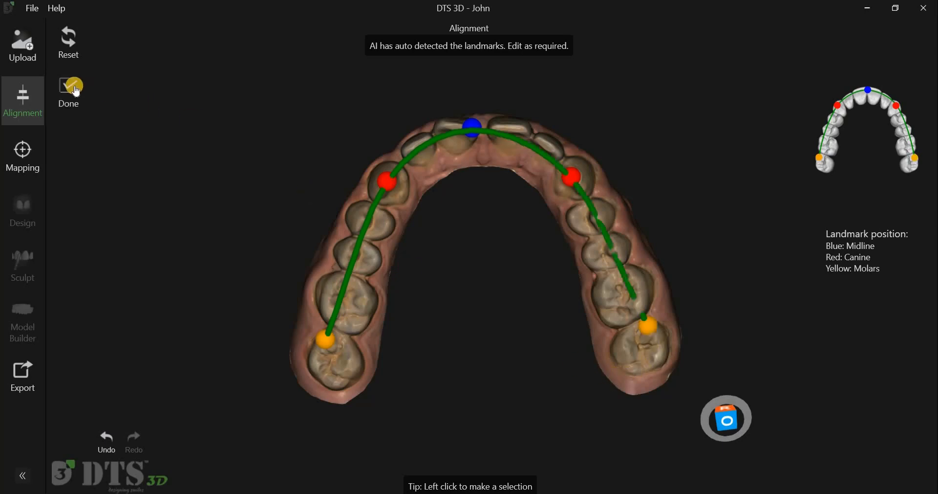
pyautogui.click(76, 92)
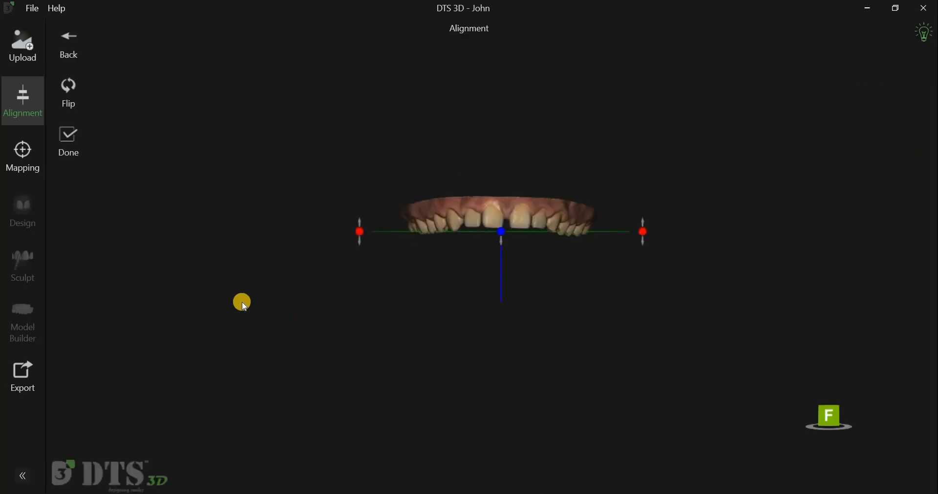
# Step: Lower the occlusal plane slightly relative to the upper teeth, judging it from the side and from the occlusal surface
pyautogui.moveTo(452, 321); pyautogui.dragTo(506, 261)
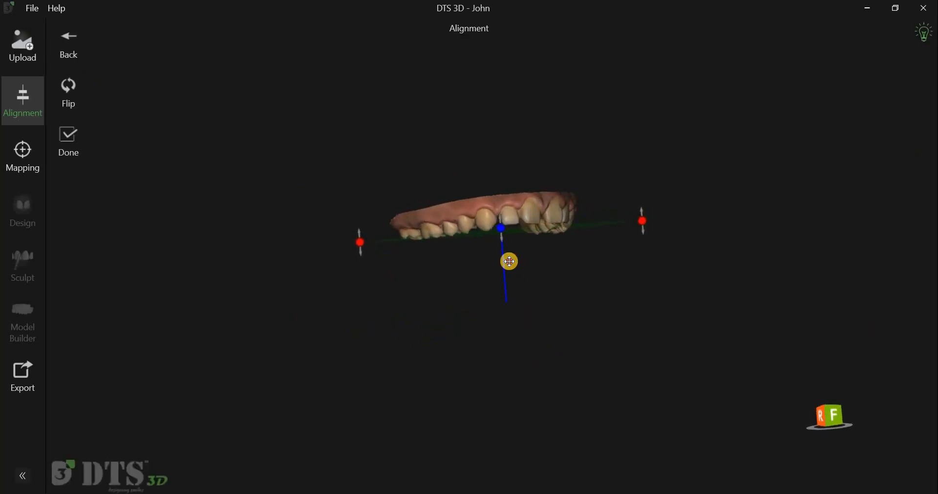
pyautogui.moveTo(527, 225)
pyautogui.mouseDown()
pyautogui.moveTo(530, 210)
pyautogui.moveTo(530, 232)
pyautogui.mouseUp()
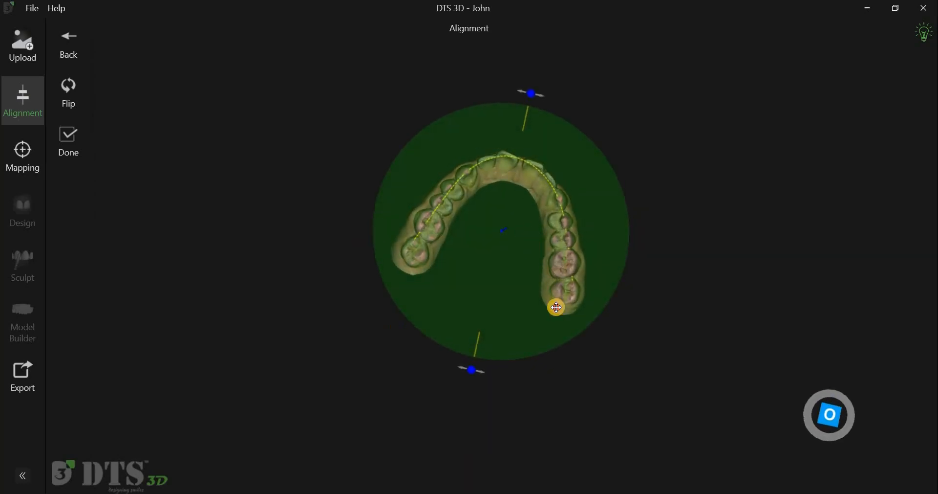
pyautogui.moveTo(624, 328); pyautogui.dragTo(621, 326, button='right')
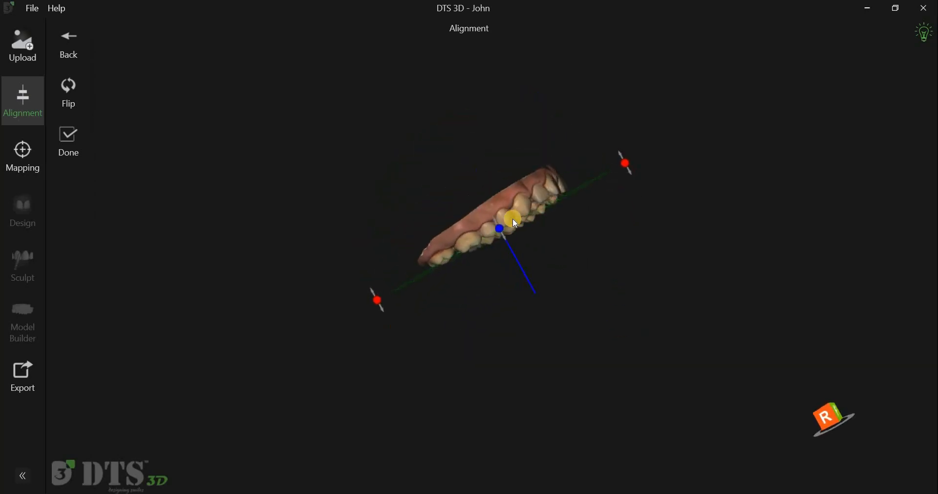
pyautogui.moveTo(505, 231); pyautogui.dragTo(502, 234)
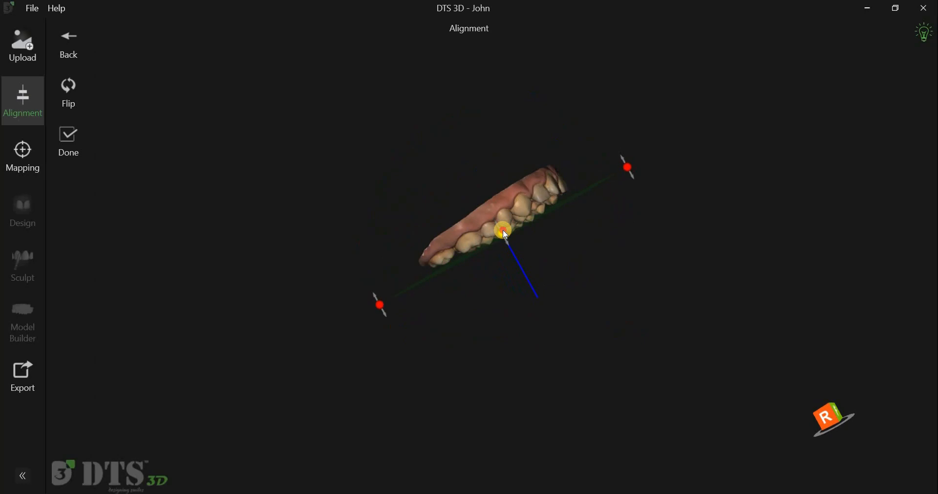
pyautogui.moveTo(552, 149); pyautogui.dragTo(715, 219, button='right')
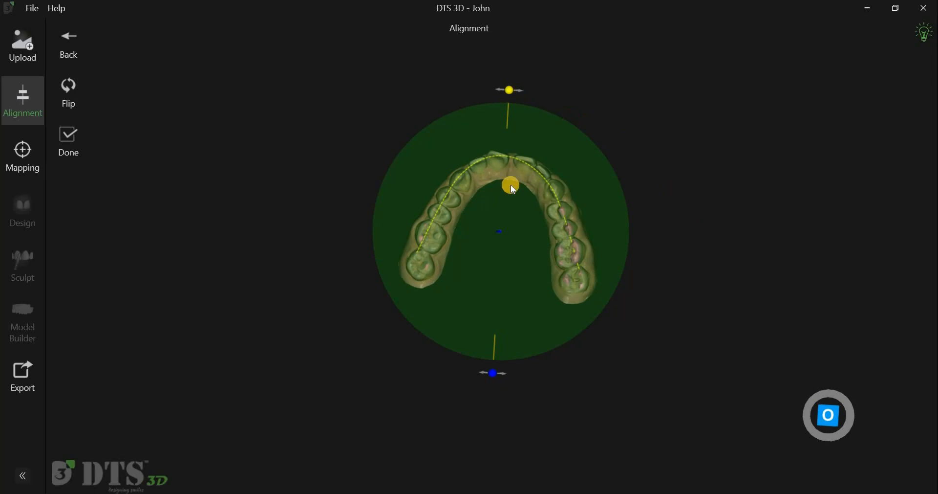
# Step: Check the occlusal plane and midline against the upper arch from several angles and confirm the alignment
pyautogui.moveTo(511, 185); pyautogui.dragTo(511, 182)
pyautogui.moveTo(553, 191)
pyautogui.mouseDown(button='right')
pyautogui.moveTo(566, 212)
pyautogui.moveTo(624, 247)
pyautogui.moveTo(574, 178)
pyautogui.moveTo(341, 314)
pyautogui.moveTo(313, 312)
pyautogui.moveTo(318, 282)
pyautogui.moveTo(469, 321)
pyautogui.moveTo(461, 320)
pyautogui.moveTo(598, 308)
pyautogui.mouseUp(button='right')
pyautogui.scroll(5, 738, 222)
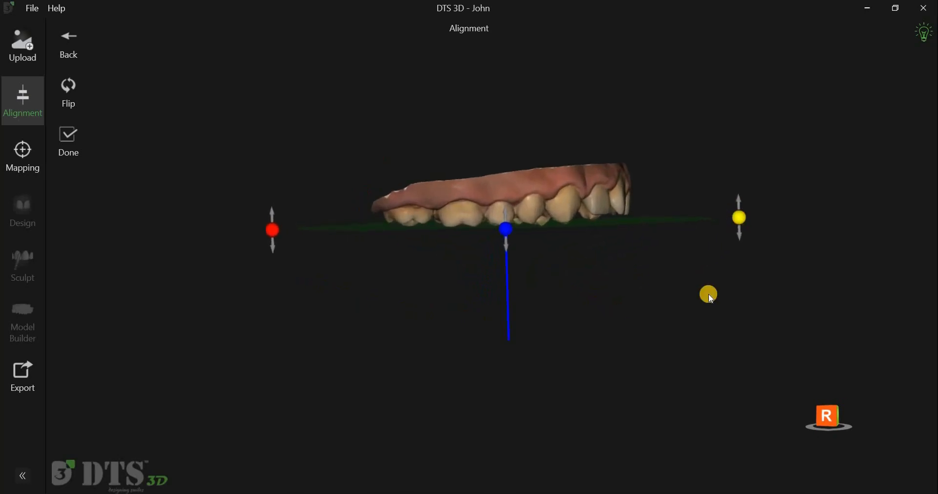
pyautogui.moveTo(618, 175); pyautogui.dragTo(762, 203, button='right')
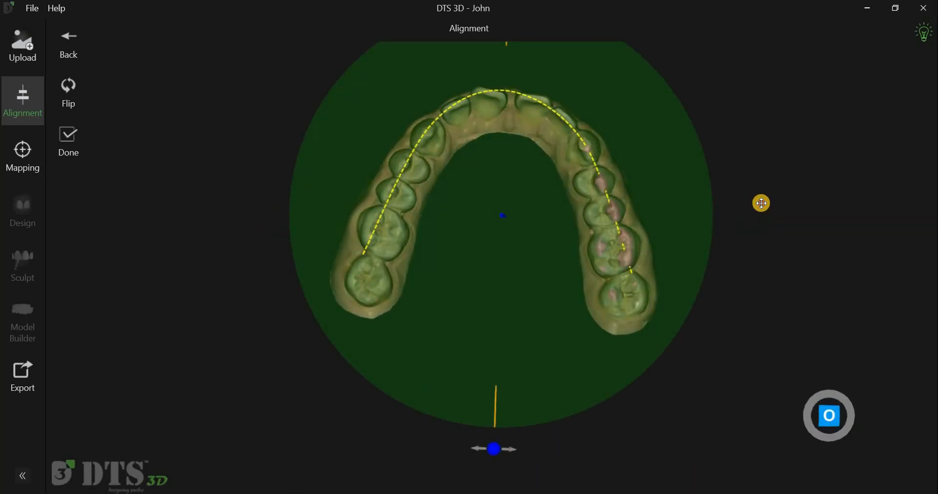
pyautogui.scroll(-4, 762, 205)
pyautogui.click(82, 145)
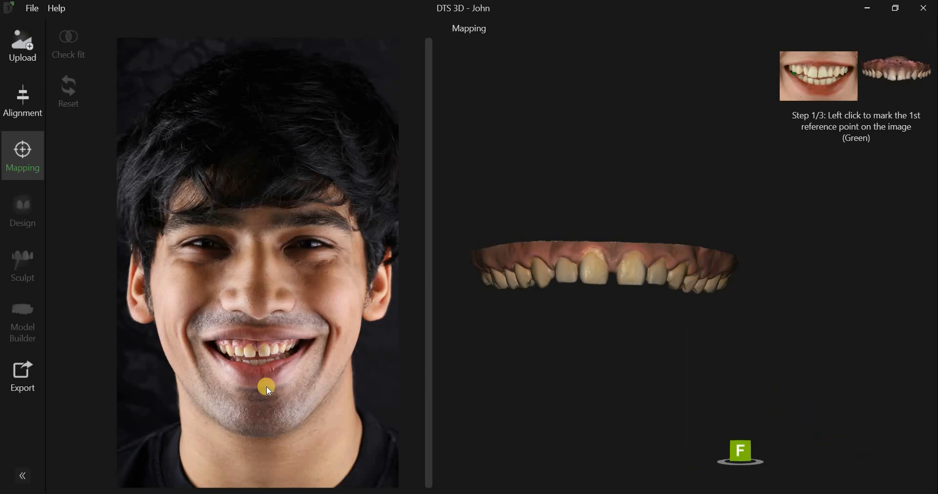
# Step: Mark the first reference point (green) on the same canine tip in the smile photo and on the upper scan
pyautogui.scroll(3, 266, 383)
pyautogui.scroll(2, 293, 419)
pyautogui.scroll(-1, 109, 439)
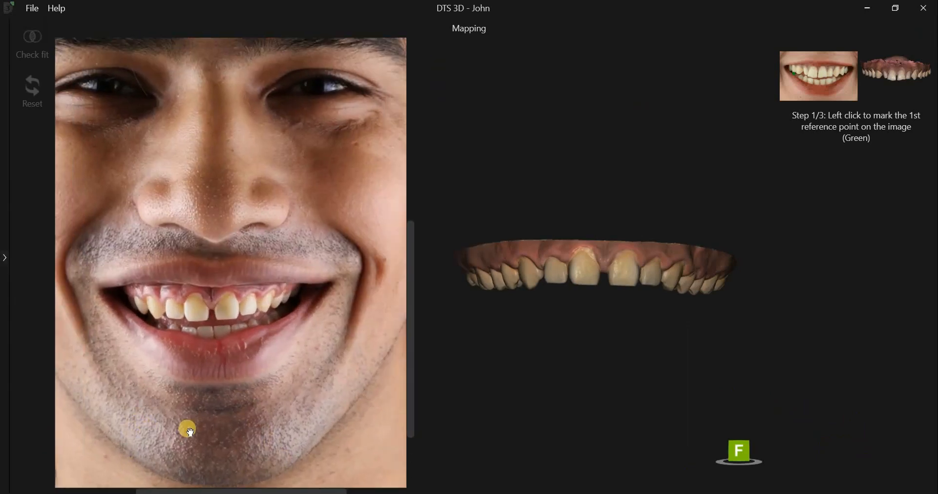
pyautogui.scroll(4, 609, 352)
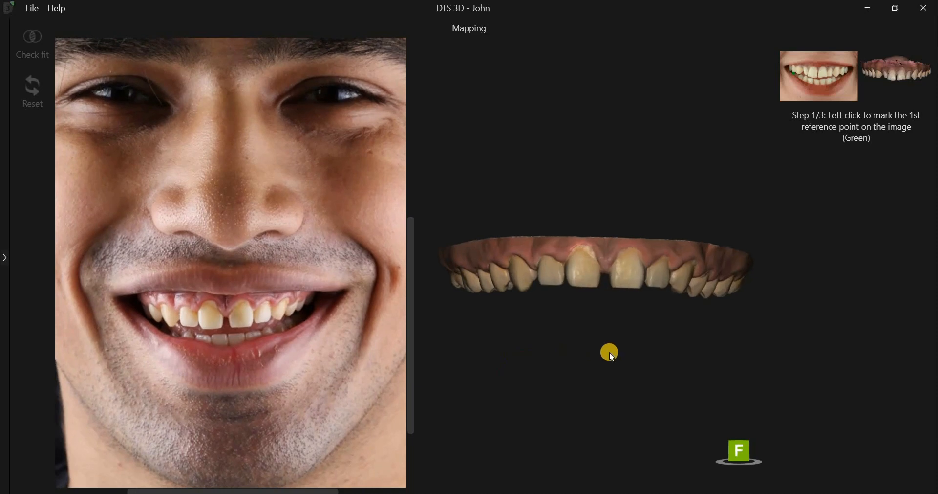
pyautogui.moveTo(593, 358); pyautogui.dragTo(592, 362, button='middle')
pyautogui.moveTo(592, 363); pyautogui.dragTo(620, 350, button='right')
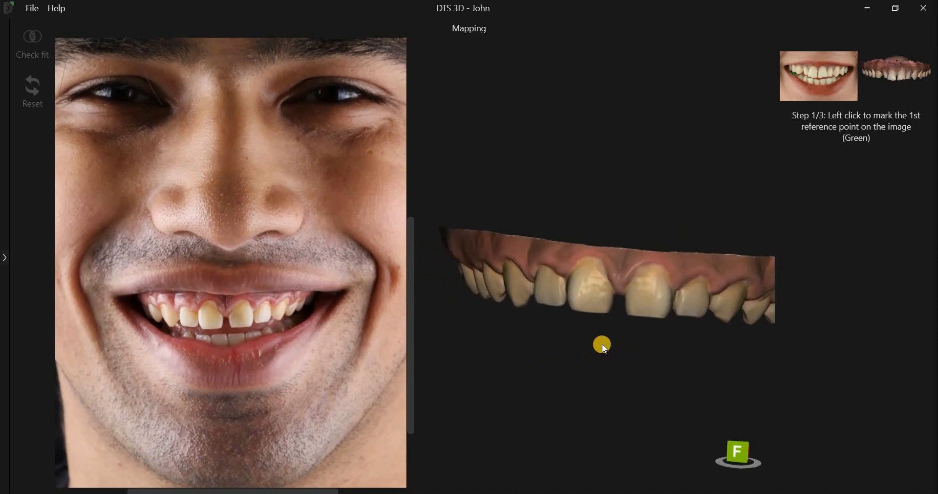
pyautogui.scroll(-3, 507, 374)
pyautogui.moveTo(512, 377); pyautogui.dragTo(509, 371, button='middle')
pyautogui.moveTo(509, 372); pyautogui.dragTo(518, 371, button='right')
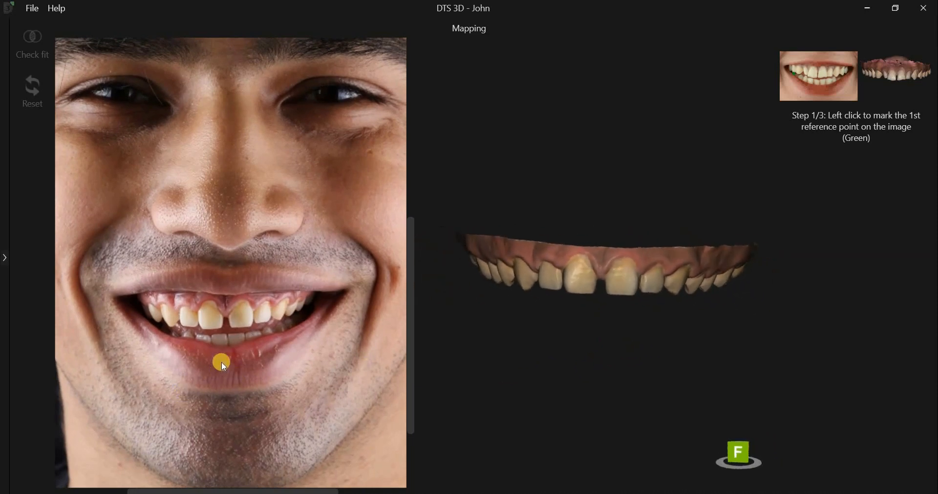
pyautogui.scroll(4, 174, 297)
pyautogui.click(166, 277)
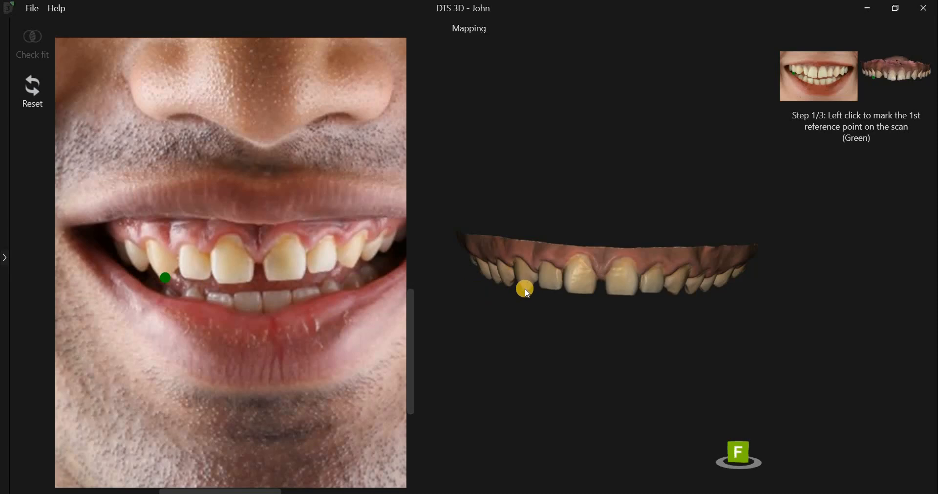
pyautogui.click(525, 288)
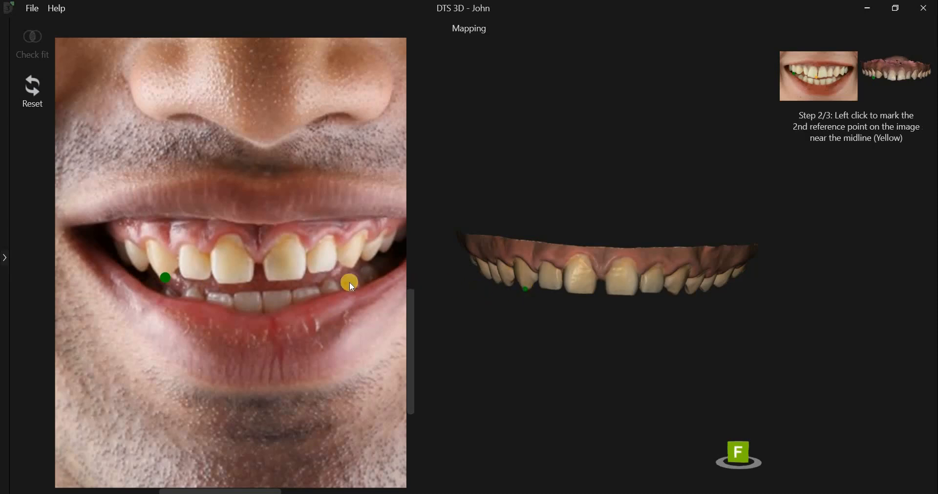
# Step: Mark the second reference point (yellow) near the midline and the third (blue) on the opposite canine tip, on photo and scan
pyautogui.click(257, 261)
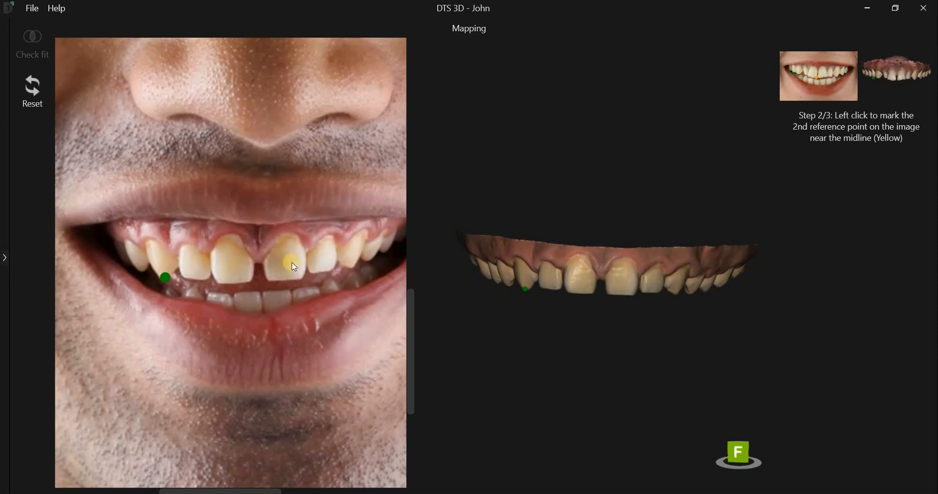
pyautogui.click(599, 276)
pyautogui.click(352, 266)
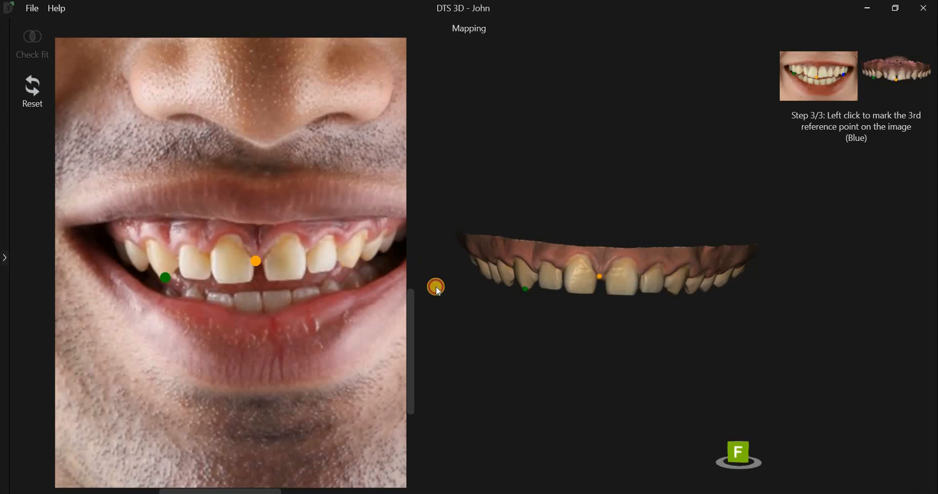
pyautogui.click(679, 293)
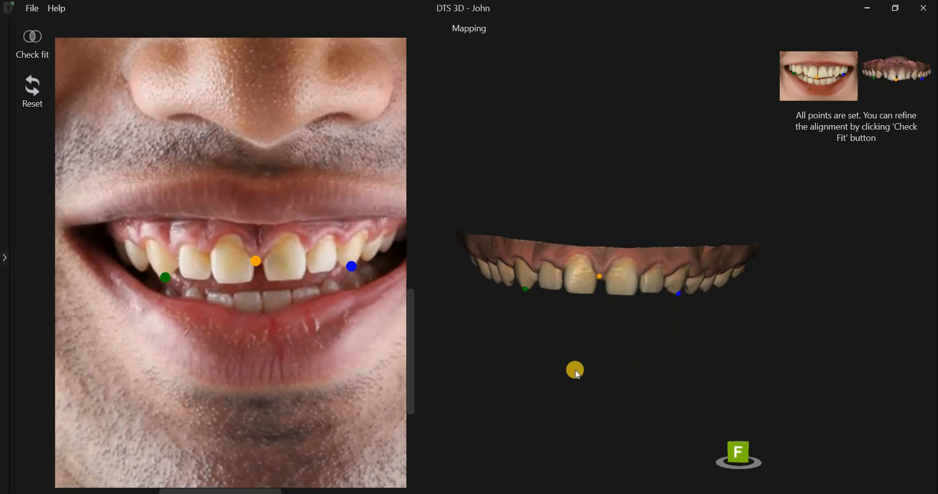
pyautogui.scroll(2, 575, 370)
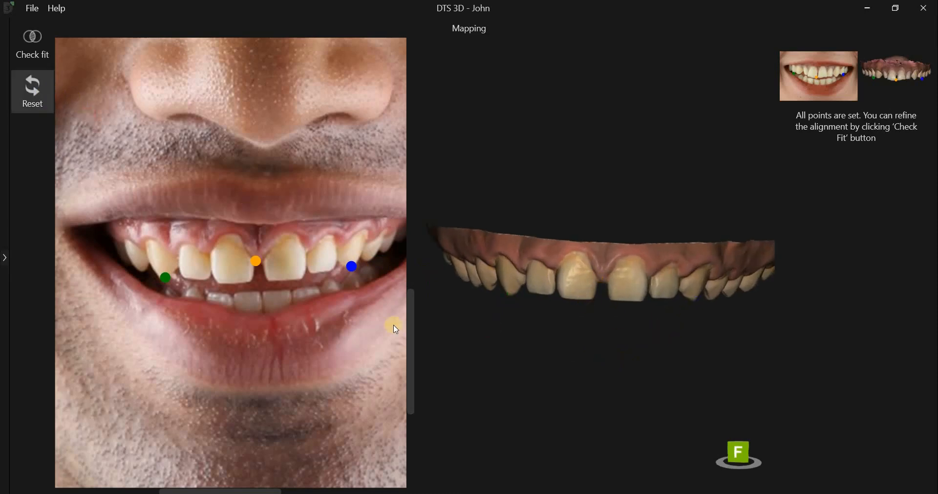
# Step: Reset the mapping points and re-mark both canine tips and the midline on the smile photo and the enlarged scan
pyautogui.click(33, 90)
pyautogui.click(165, 277)
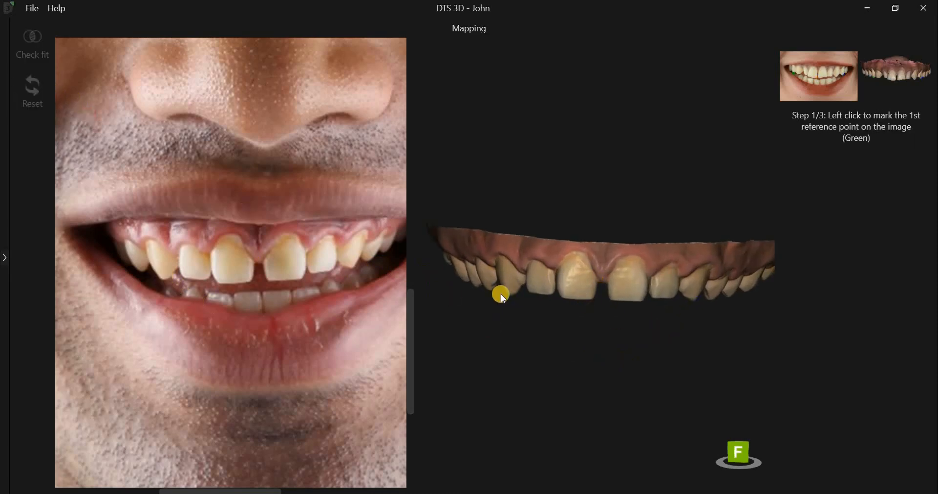
pyautogui.click(255, 260)
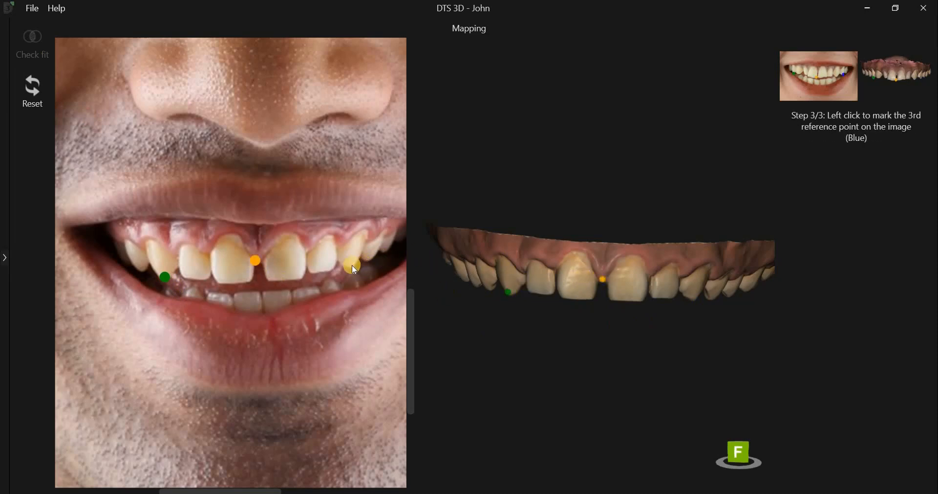
pyautogui.click(695, 299)
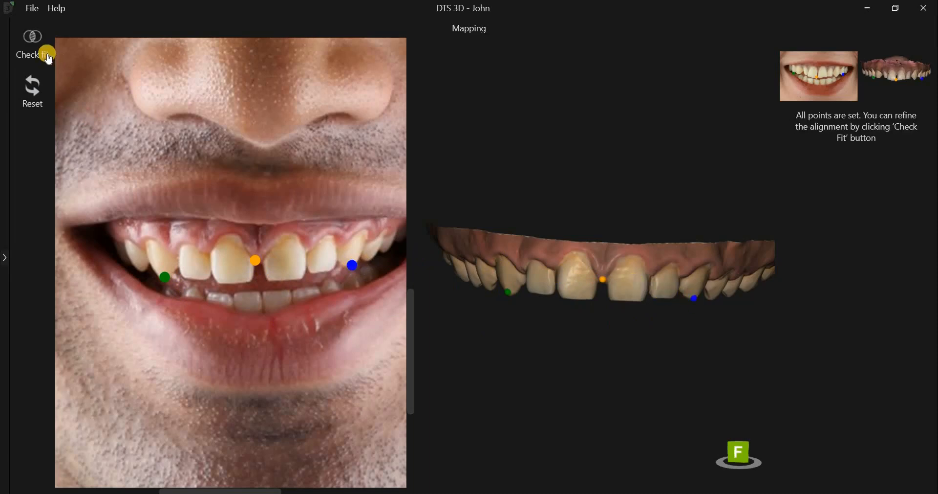
# Step: Check the scan's fit on the smile photo and fine-tune its position with the control points at both canine tips
pyautogui.click(48, 54)
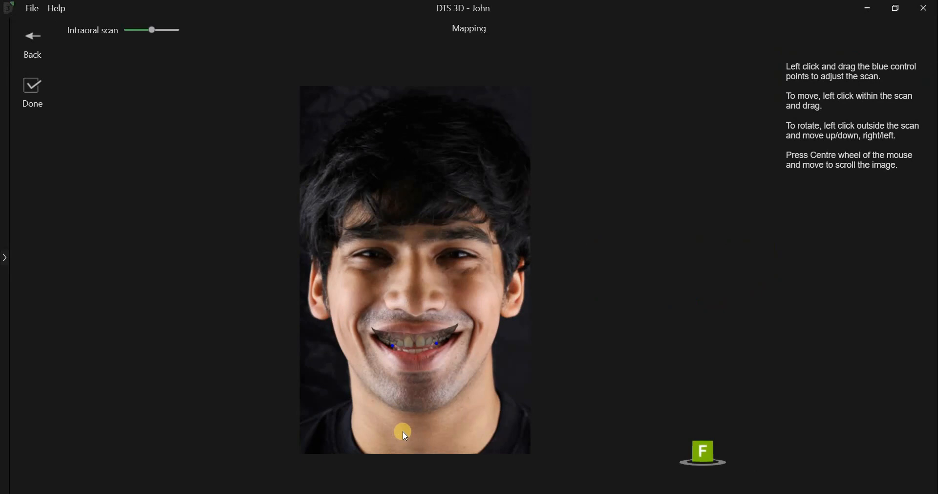
pyautogui.moveTo(408, 372); pyautogui.dragTo(409, 90, button='right')
pyautogui.moveTo(420, 388); pyautogui.dragTo(420, 186, button='middle')
pyautogui.moveTo(475, 399); pyautogui.dragTo(476, 388, button='right')
pyautogui.scroll(4, 475, 388)
pyautogui.moveTo(423, 388); pyautogui.dragTo(475, 388, button='middle')
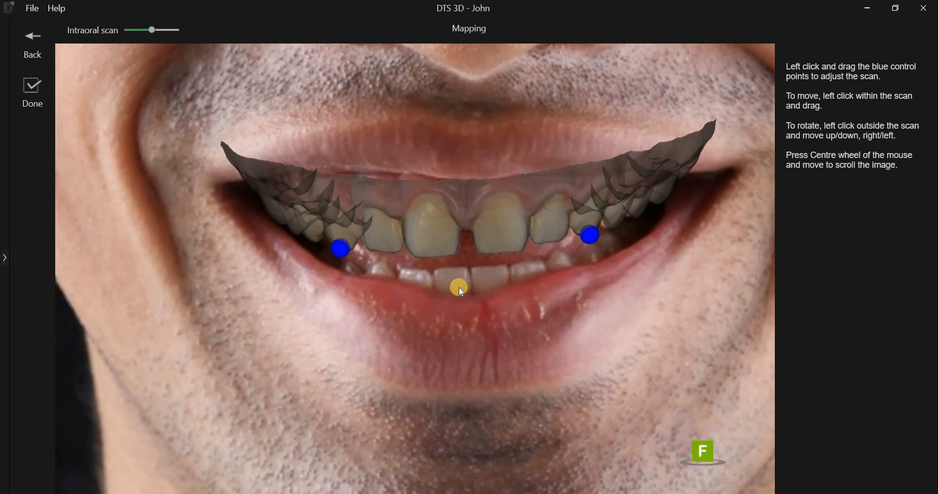
pyautogui.moveTo(450, 287)
pyautogui.mouseDown()
pyautogui.moveTo(460, 277)
pyautogui.moveTo(449, 287)
pyautogui.moveTo(460, 286)
pyautogui.moveTo(459, 264)
pyautogui.moveTo(453, 284)
pyautogui.mouseUp()
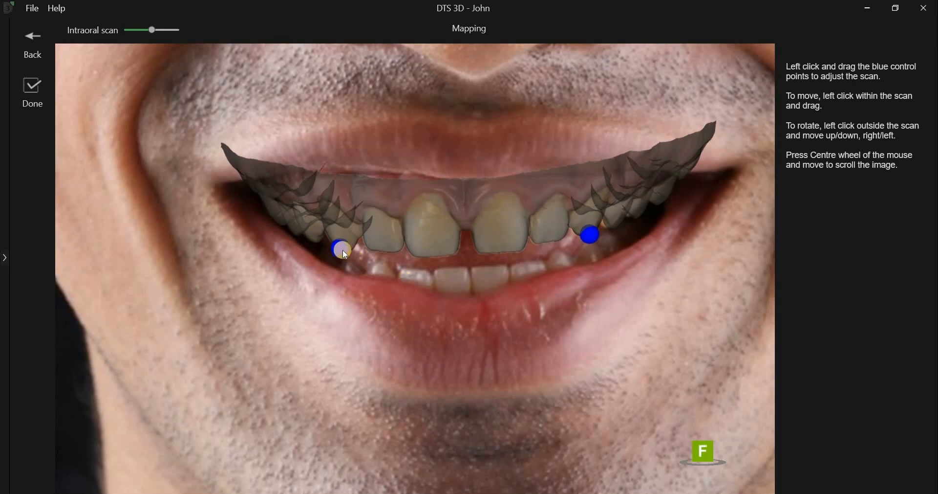
pyautogui.moveTo(339, 248); pyautogui.dragTo(340, 248)
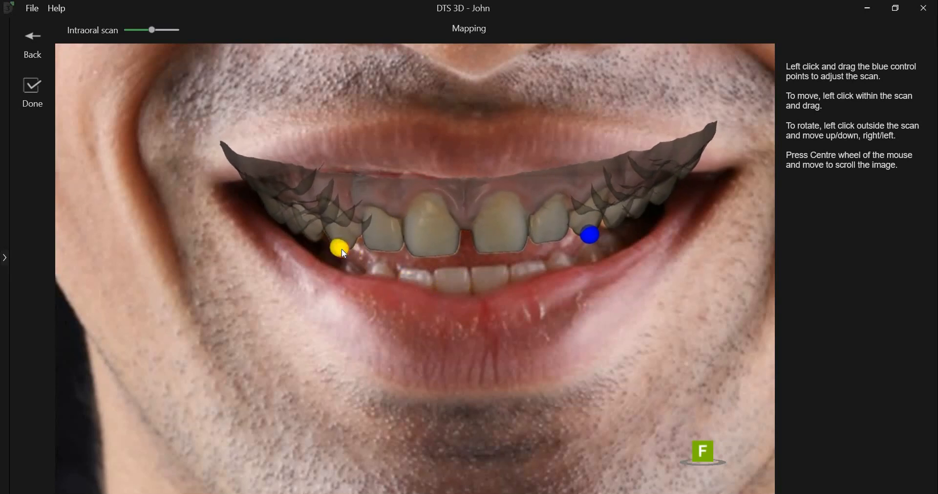
pyautogui.moveTo(585, 238); pyautogui.dragTo(589, 243)
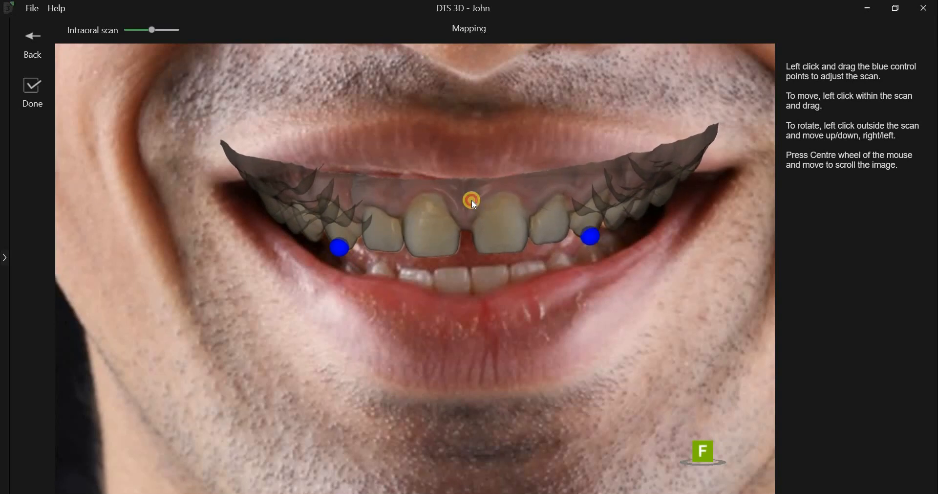
pyautogui.moveTo(472, 192)
pyautogui.mouseDown()
pyautogui.moveTo(472, 183)
pyautogui.moveTo(472, 199)
pyautogui.mouseUp()
pyautogui.click(343, 246)
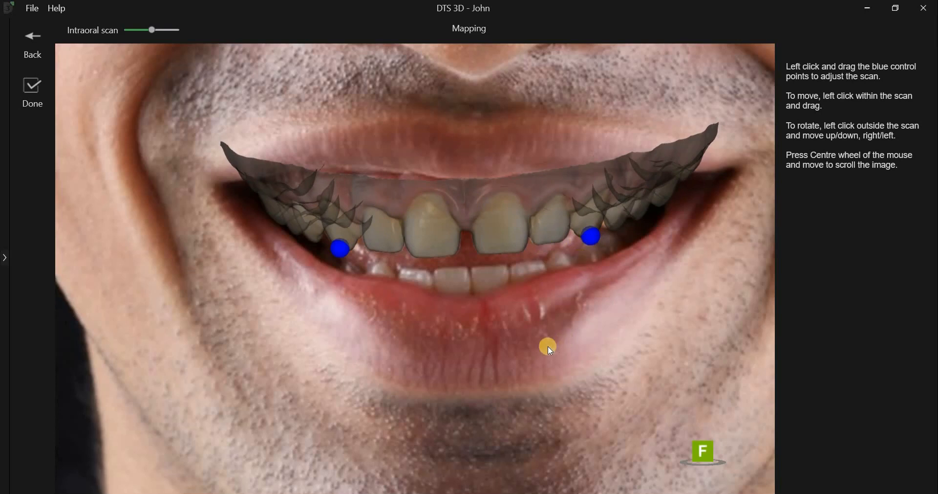
# Step: Raise the intraoral scan overlay to full opacity on the face photo to check the fit, and finish the mapping
pyautogui.scroll(-2, 497, 350)
pyautogui.scroll(-5, 498, 359)
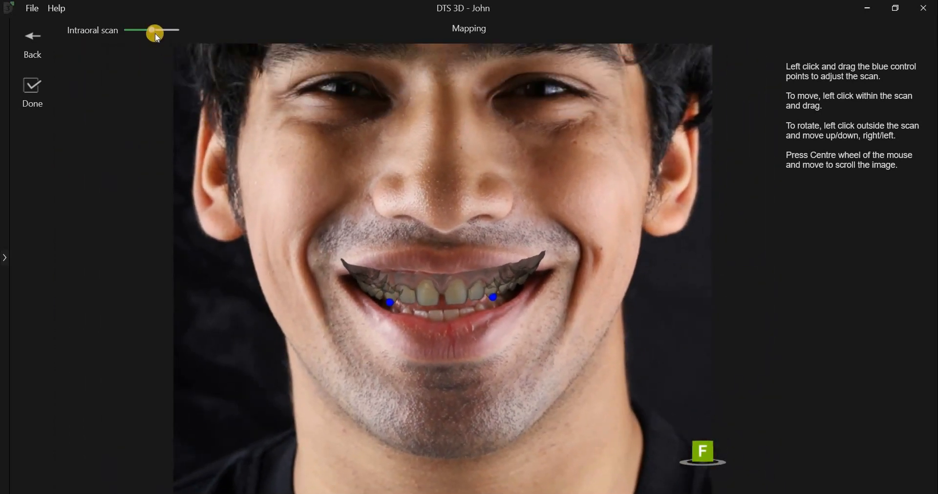
pyautogui.moveTo(152, 31); pyautogui.dragTo(181, 30)
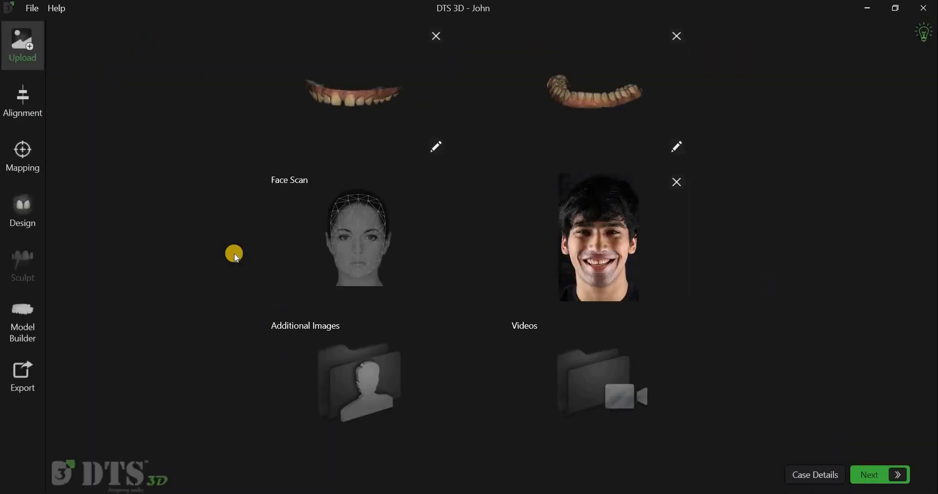
# Step: Move on to the Design stage and examine the smile photo with the front, occlusal and both side views of the scans
pyautogui.click(871, 473)
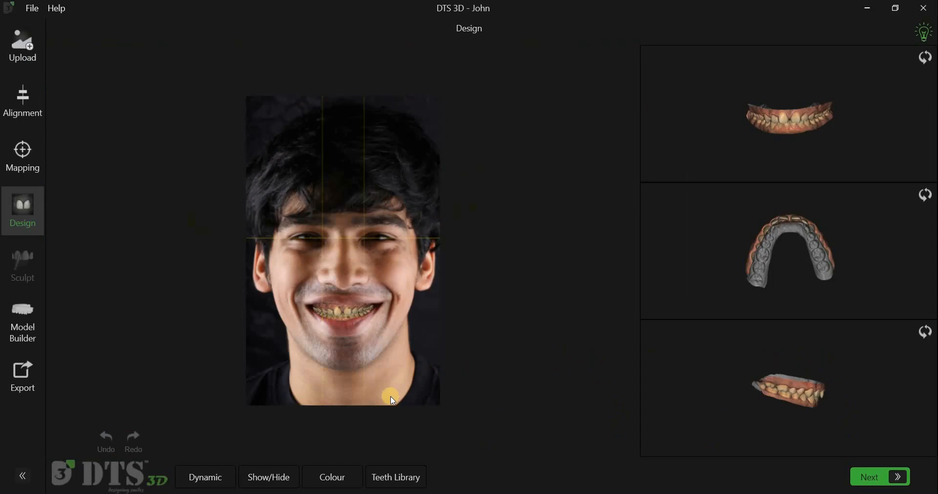
pyautogui.scroll(10, 413, 239)
pyautogui.moveTo(418, 291); pyautogui.dragTo(423, 358)
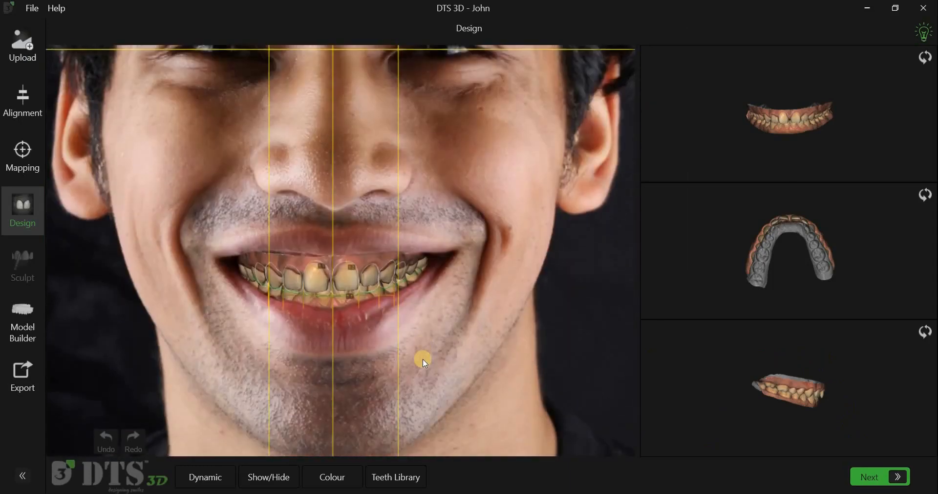
pyautogui.scroll(4, 424, 359)
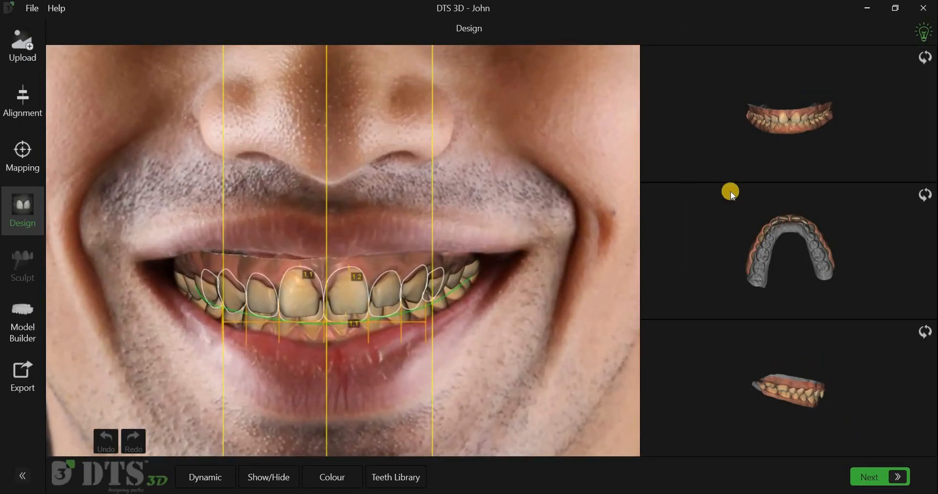
pyautogui.scroll(4, 799, 140)
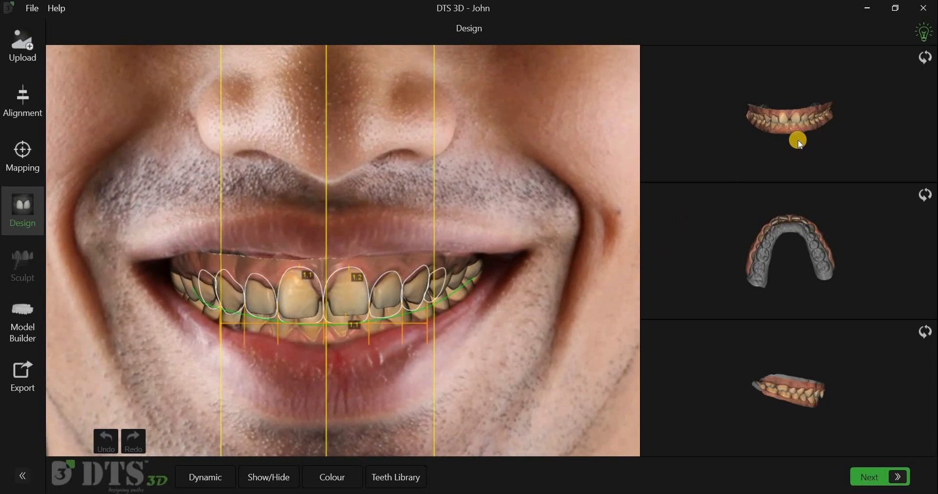
pyautogui.scroll(3, 800, 266)
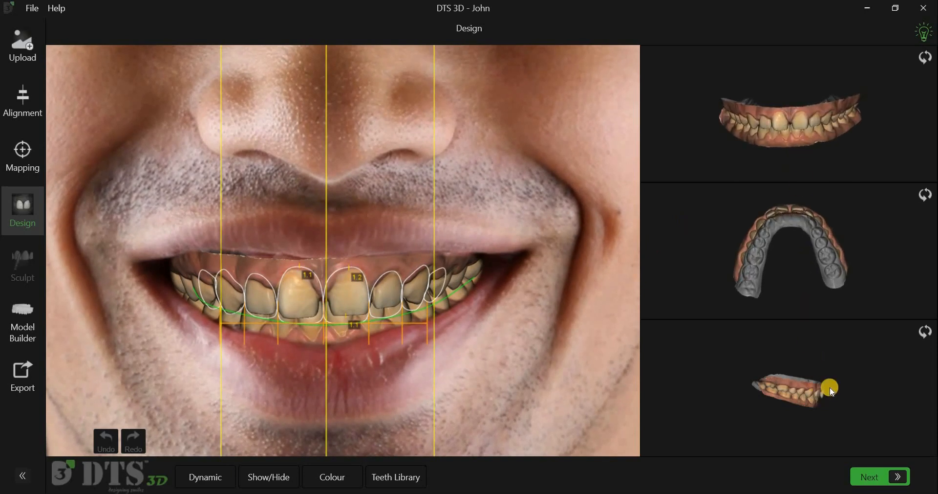
pyautogui.scroll(5, 831, 388)
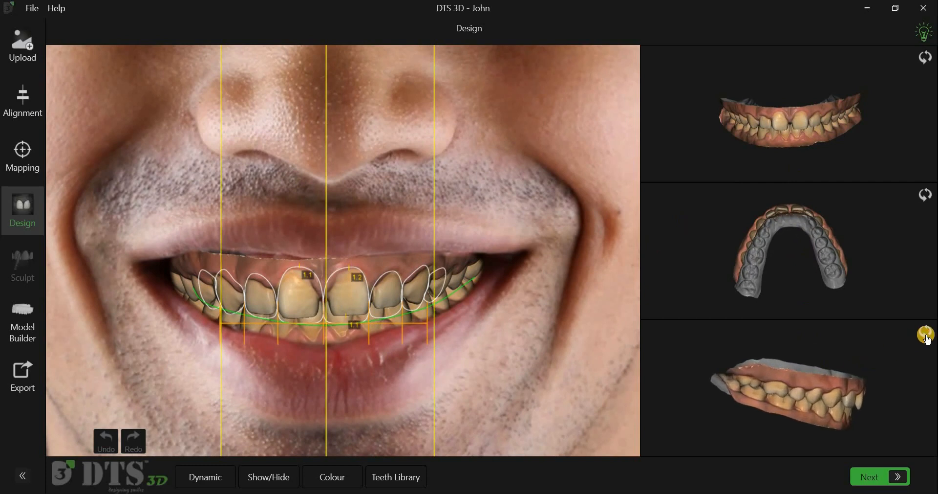
pyautogui.click(927, 335)
pyautogui.click(927, 335)
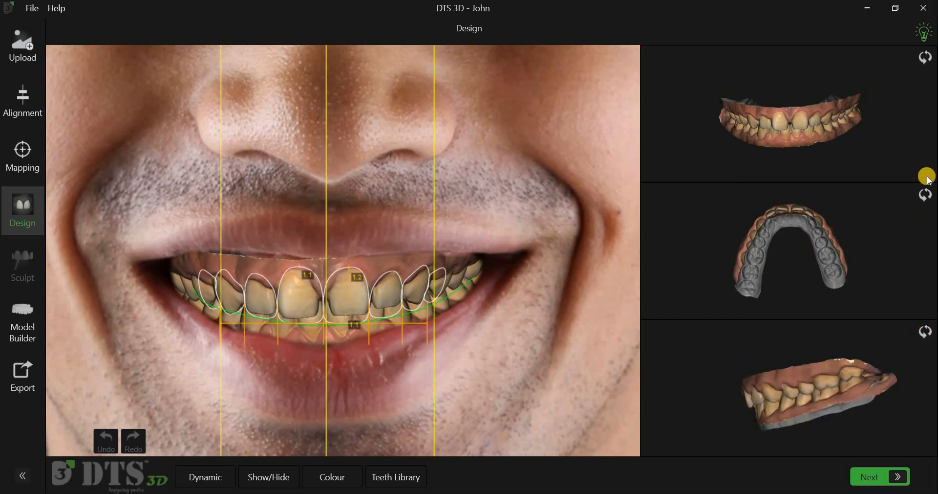
pyautogui.click(926, 61)
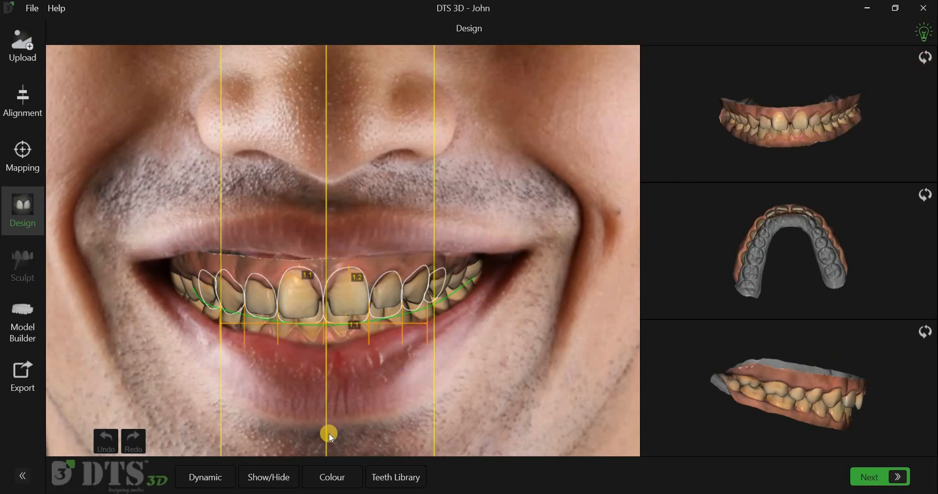
# Step: Hide the mandible intraoral scan and the smile frame, keeping the maxilla, extraoral image, templates and lip mask displayed
pyautogui.click(272, 472)
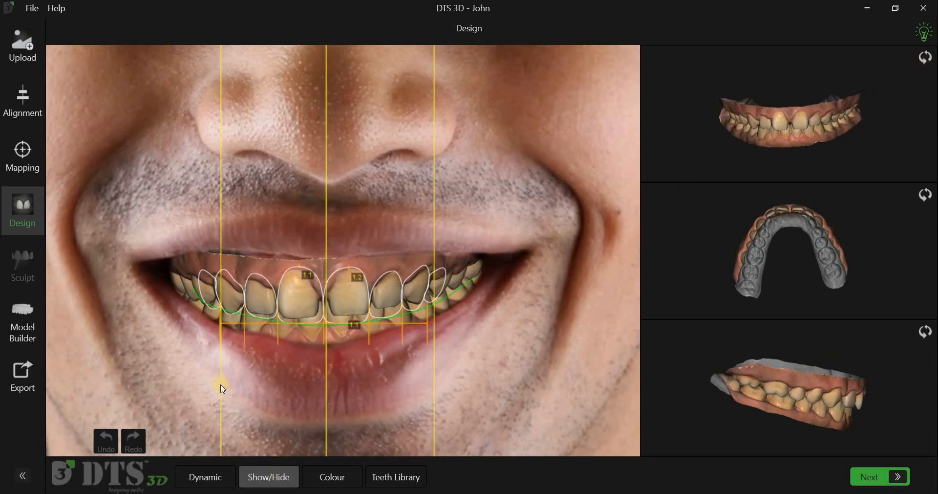
pyautogui.click(174, 308)
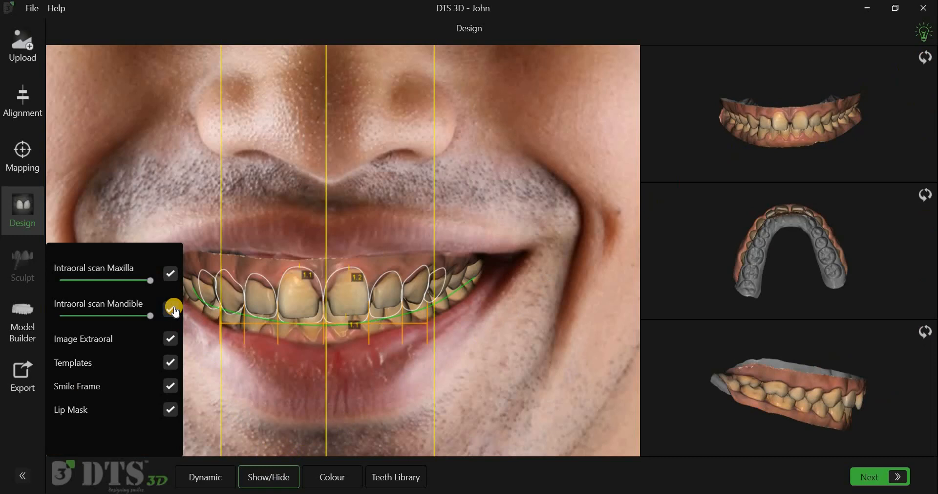
pyautogui.click(171, 329)
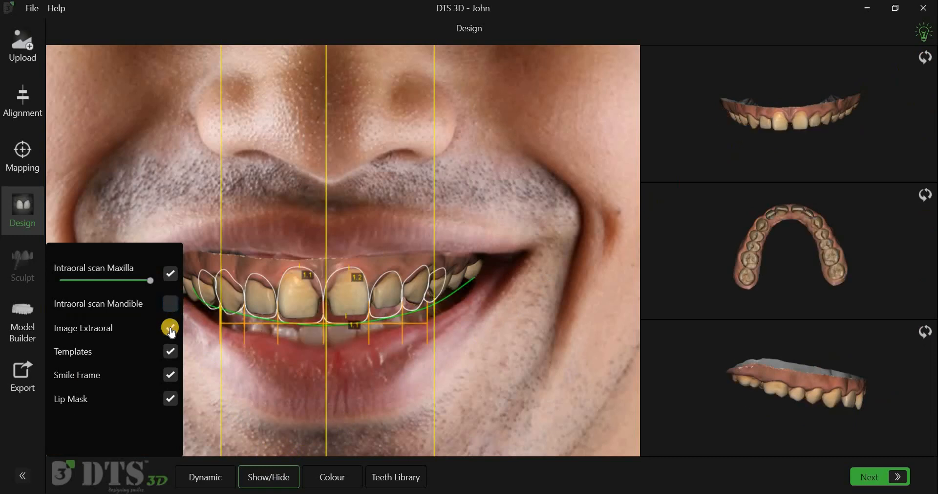
pyautogui.click(170, 352)
pyautogui.click(169, 377)
pyautogui.click(311, 373)
pyautogui.scroll(-7, 310, 370)
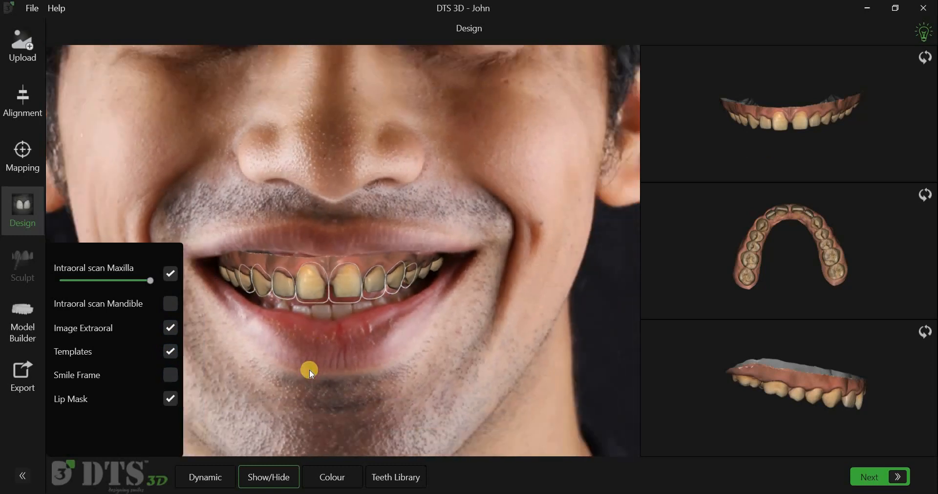
pyautogui.scroll(7, 245, 362)
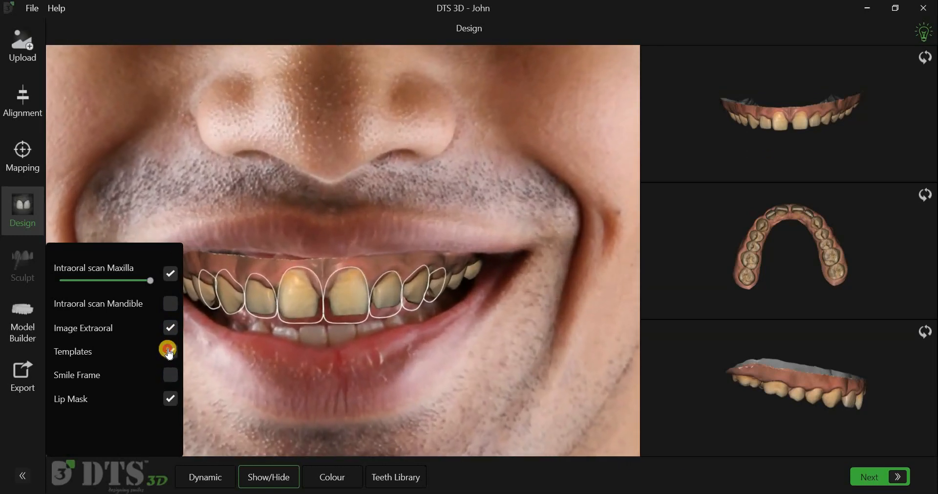
# Step: Turn the tooth templates and the lip mask off and back on to compare the maxilla scan with and without them
pyautogui.click(169, 350)
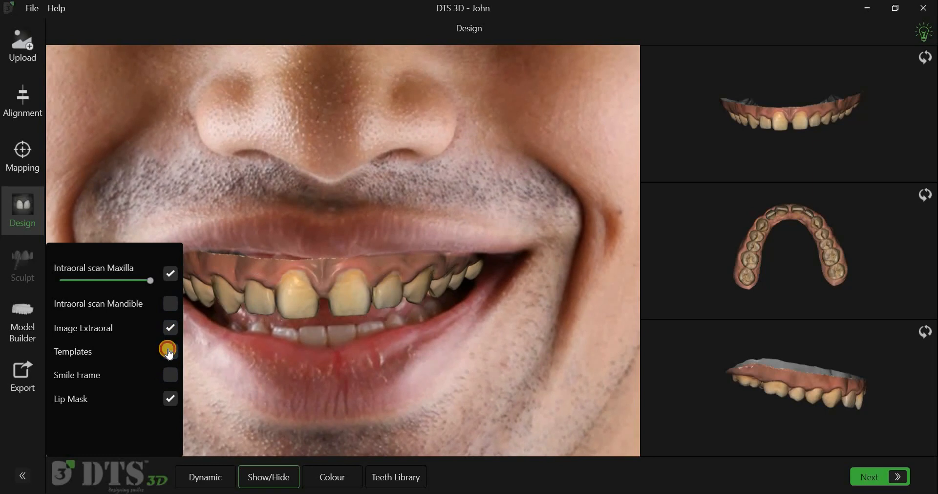
pyautogui.click(169, 350)
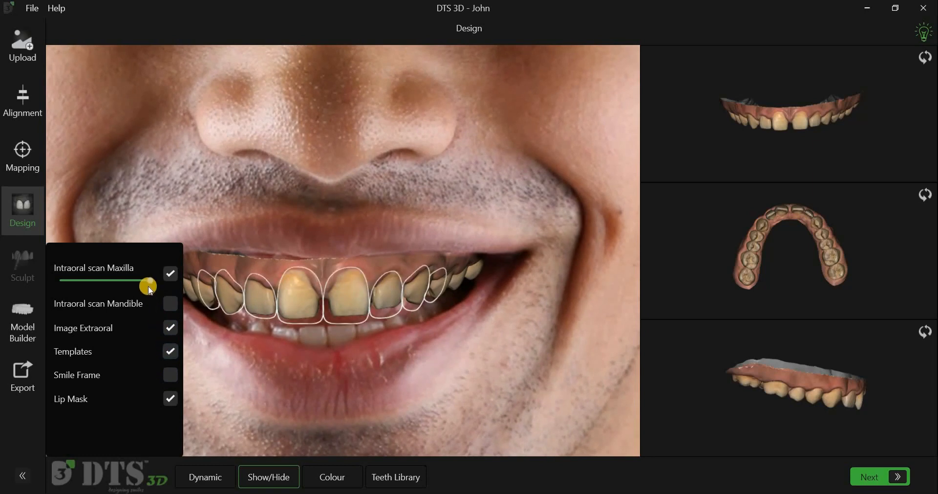
pyautogui.moveTo(148, 288)
pyautogui.mouseDown()
pyautogui.moveTo(106, 289)
pyautogui.moveTo(150, 288)
pyautogui.mouseUp()
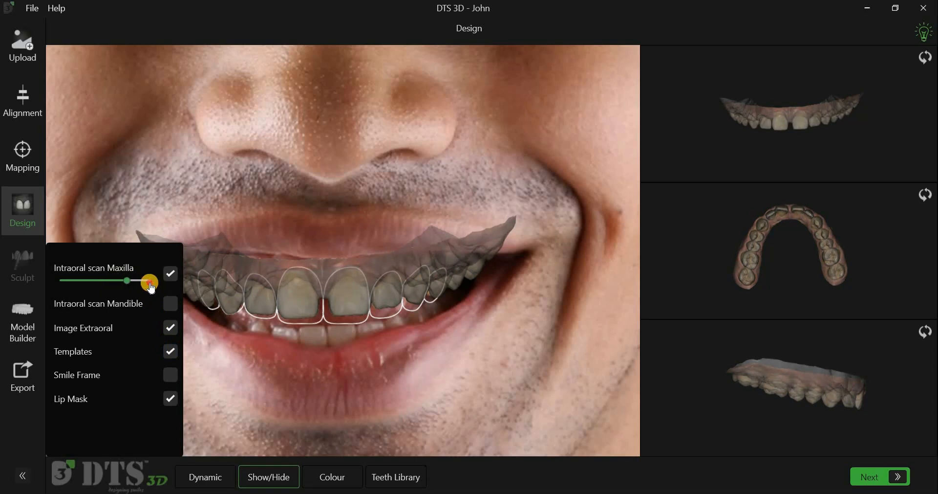
pyautogui.click(170, 396)
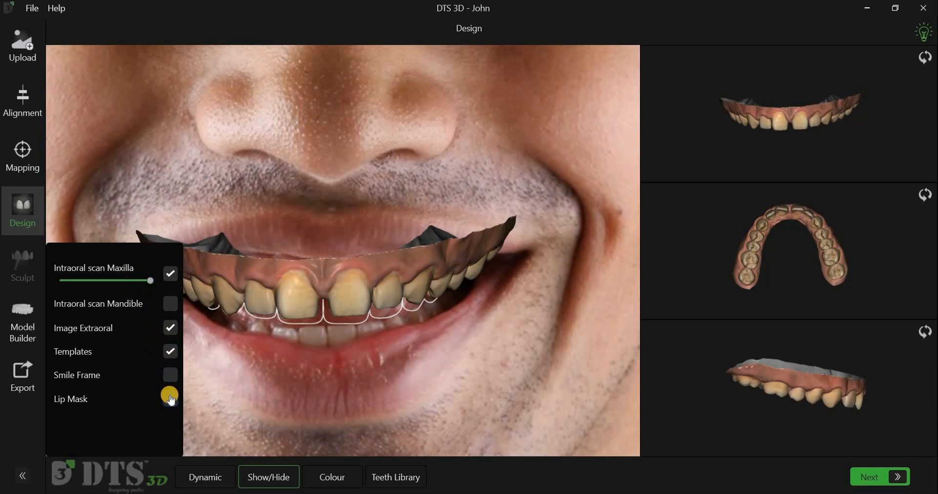
pyautogui.click(170, 397)
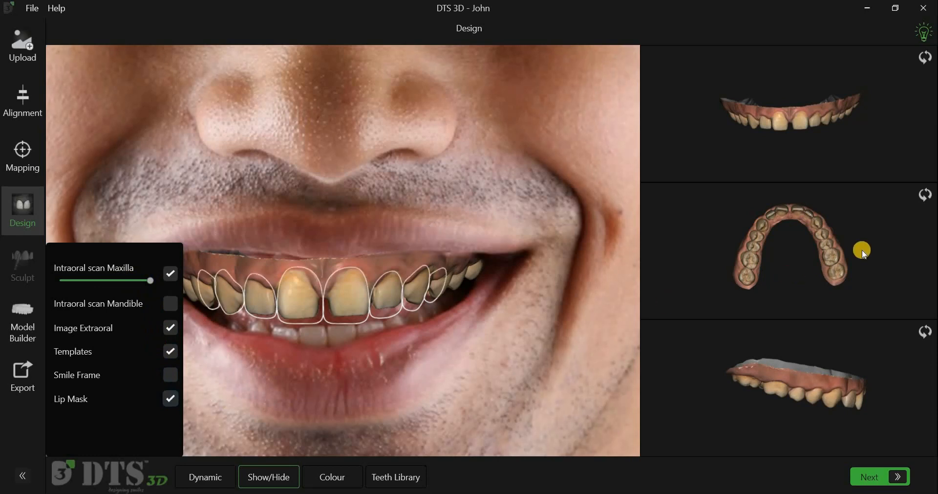
pyautogui.click(928, 195)
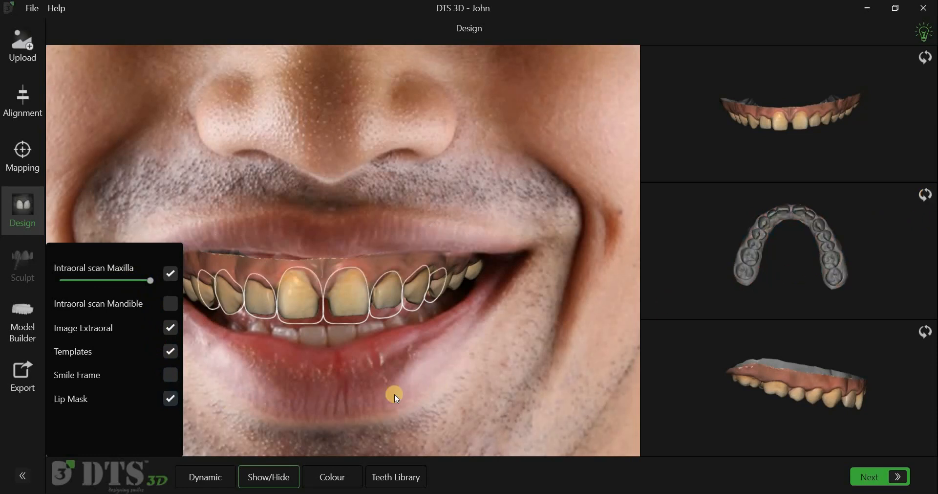
pyautogui.click(285, 477)
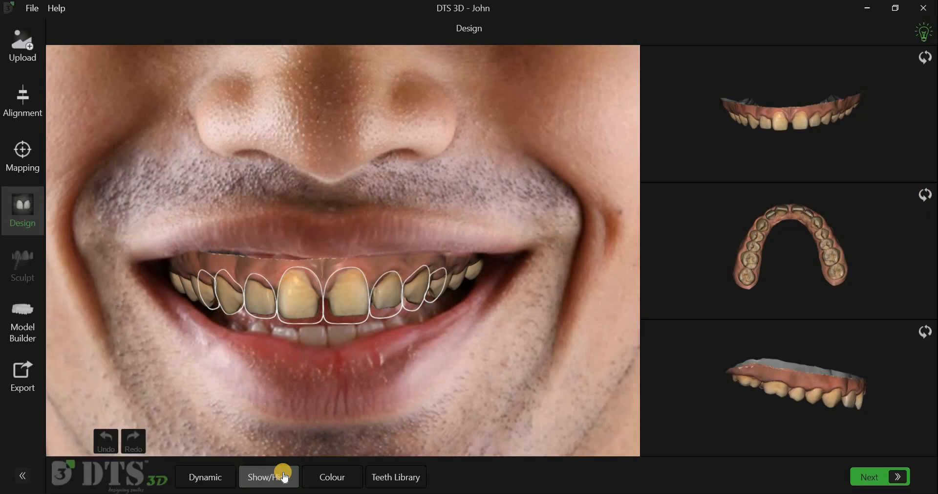
# Step: Try the Dynamic mode on the design and switch back to the standard Design view
pyautogui.click(213, 470)
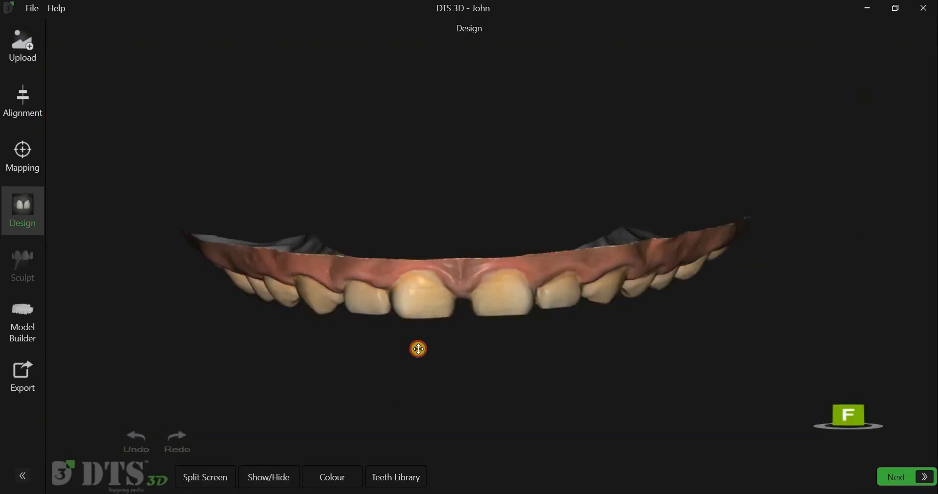
pyautogui.moveTo(418, 349); pyautogui.dragTo(221, 464)
pyautogui.click(220, 477)
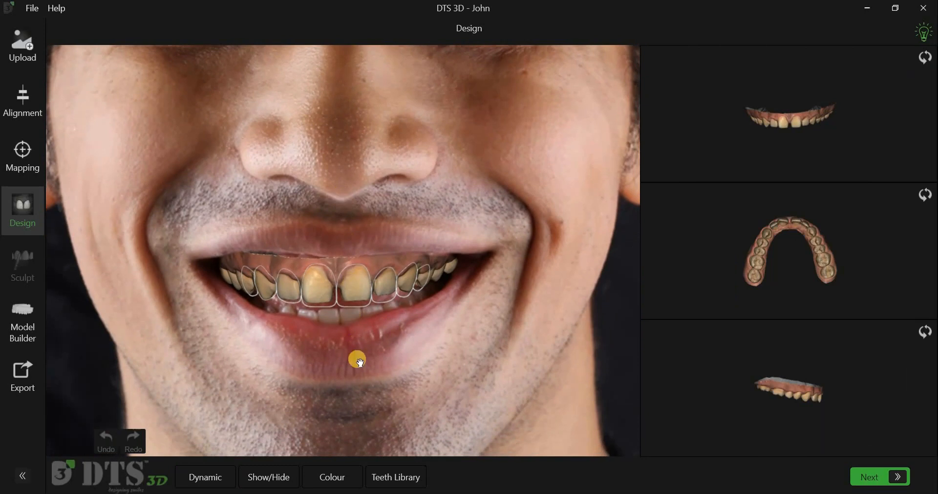
# Step: Open the teeth library, preview the US tooth numbering and set the notation back to FDI
pyautogui.scroll(2, 357, 359)
pyautogui.moveTo(463, 413); pyautogui.dragTo(478, 273)
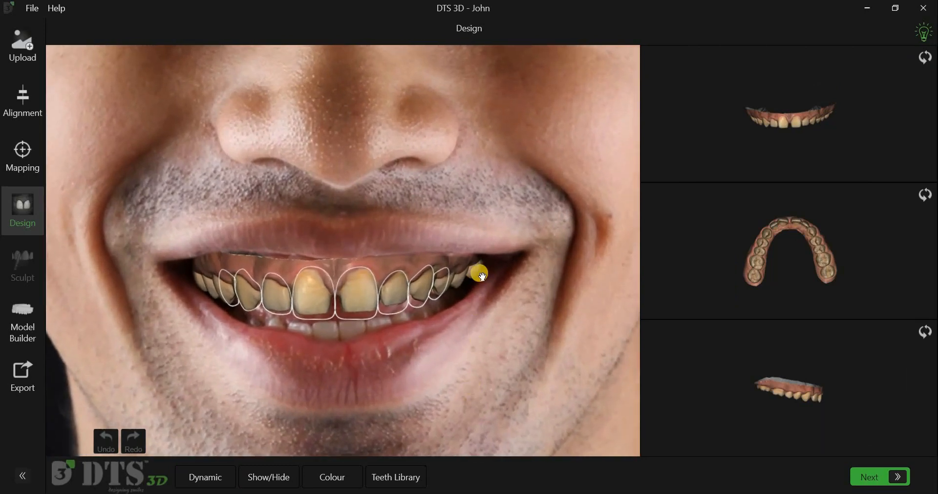
pyautogui.scroll(3, 775, 261)
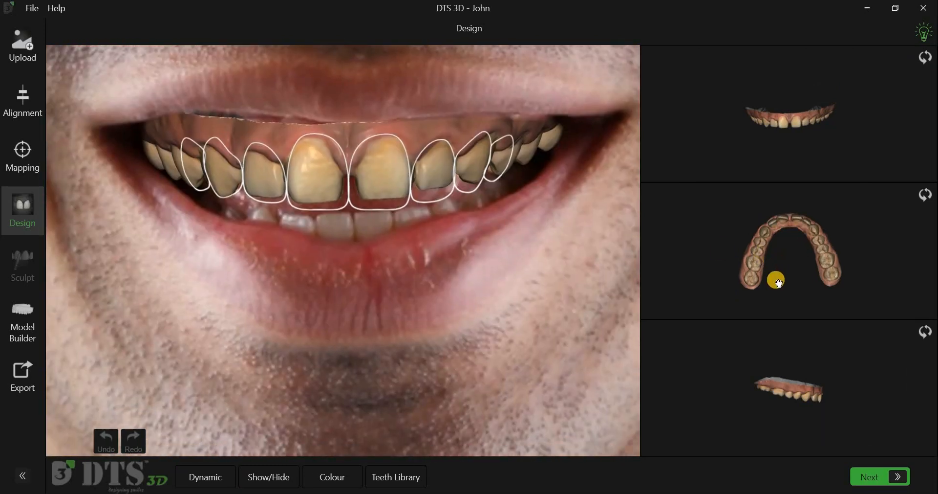
pyautogui.scroll(1, 818, 132)
pyautogui.scroll(3, 822, 139)
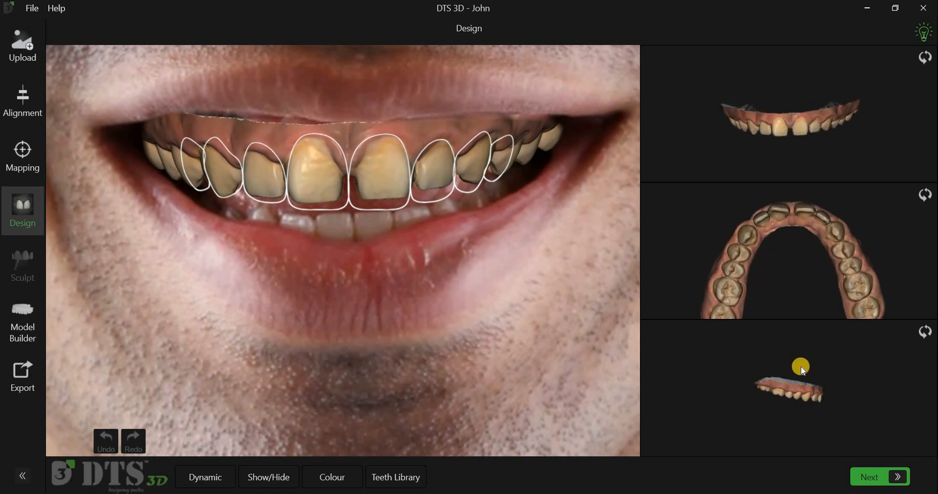
pyautogui.scroll(2, 802, 370)
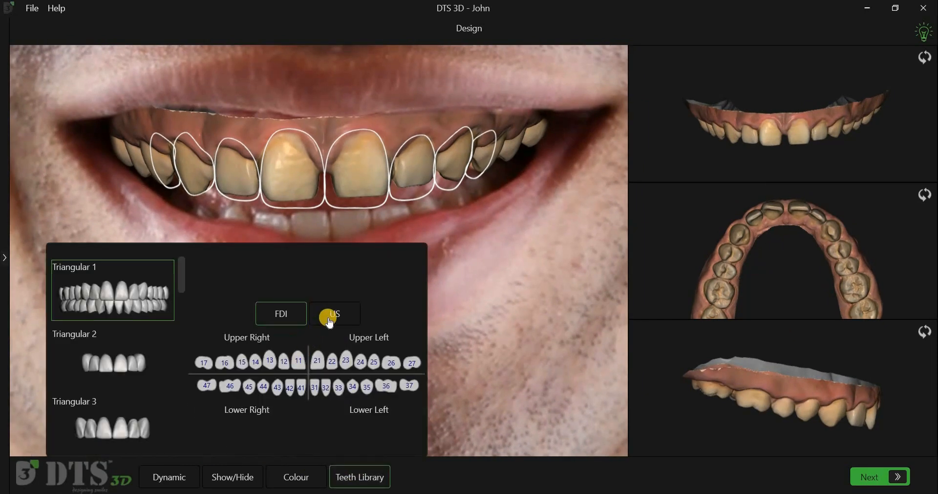
pyautogui.click(330, 323)
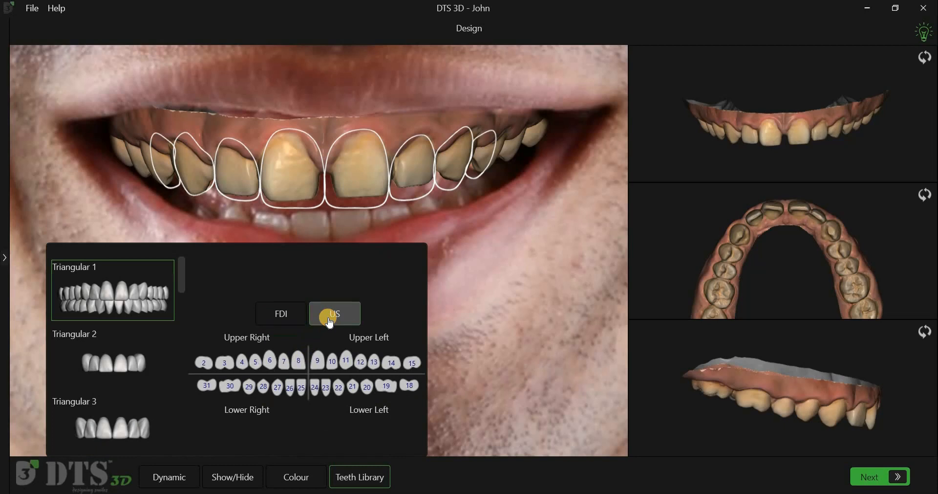
pyautogui.click(281, 314)
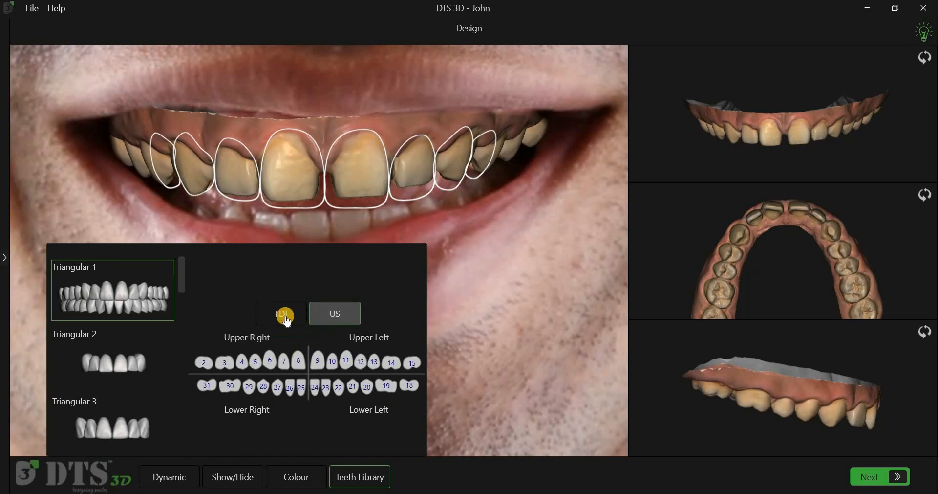
# Step: Place upper teeth 14 to 24 from the Triangular 1 library set onto the maxilla scan
pyautogui.click(183, 270)
pyautogui.moveTo(179, 292); pyautogui.dragTo(185, 266)
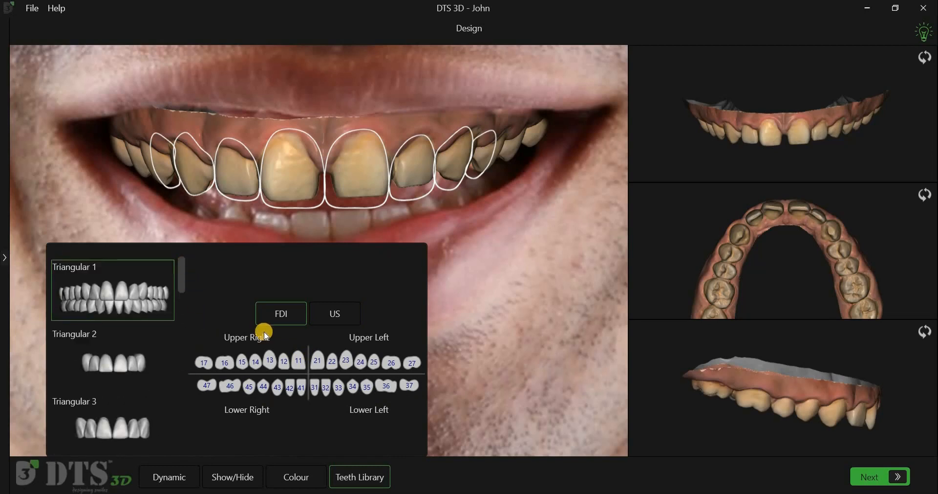
pyautogui.click(301, 360)
pyautogui.click(317, 361)
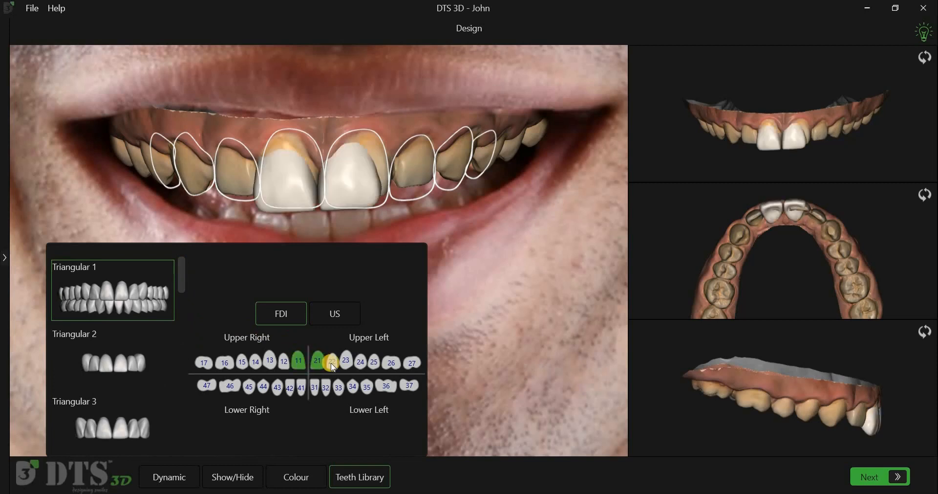
pyautogui.click(334, 365)
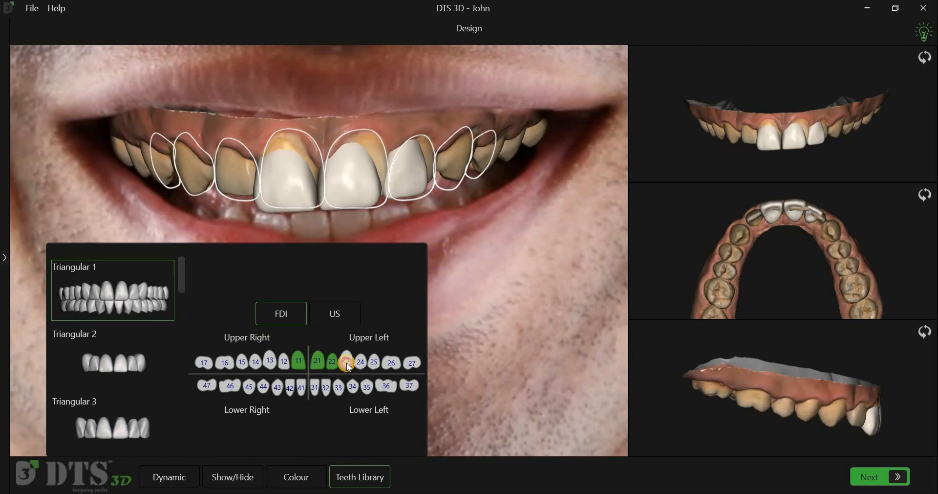
pyautogui.click(348, 362)
pyautogui.click(286, 364)
pyautogui.click(271, 361)
pyautogui.click(257, 363)
# Step: Display the mandible intraoral scan and place lower teeth 43 to 33 from the Triangular 1 set
pyautogui.click(247, 478)
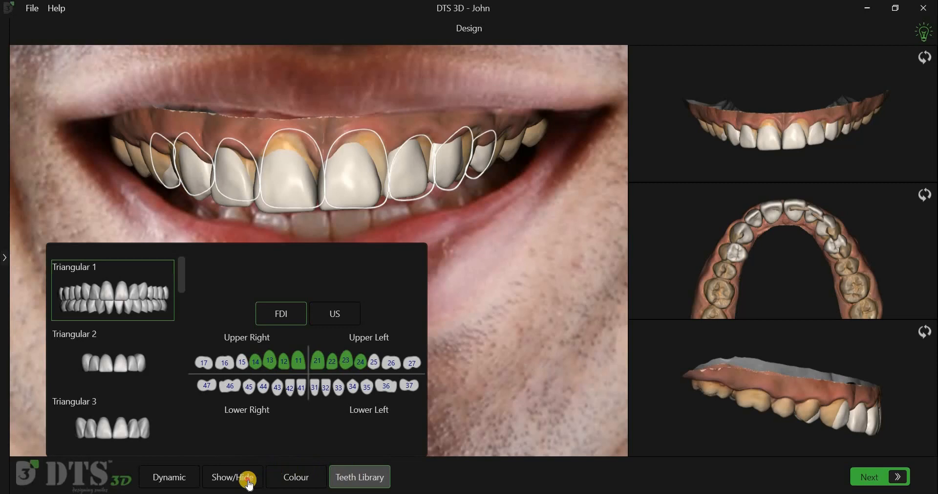
pyautogui.click(169, 308)
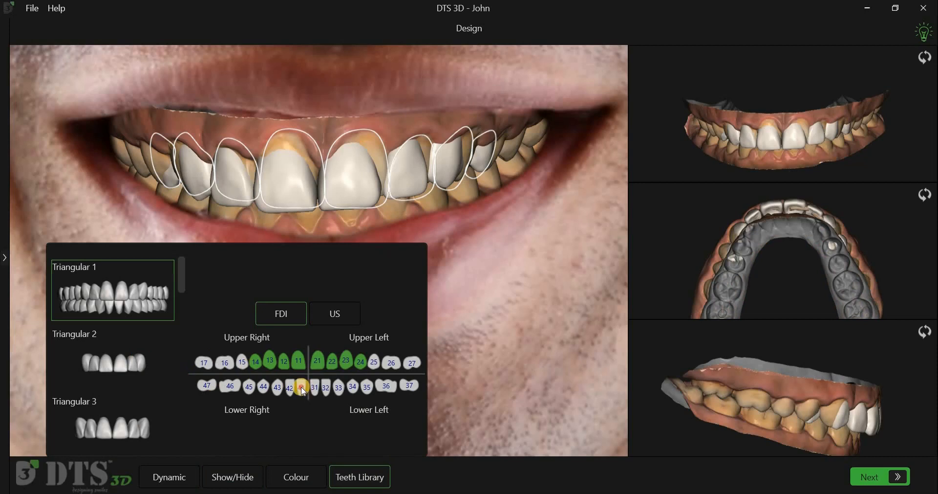
pyautogui.click(302, 389)
pyautogui.click(313, 387)
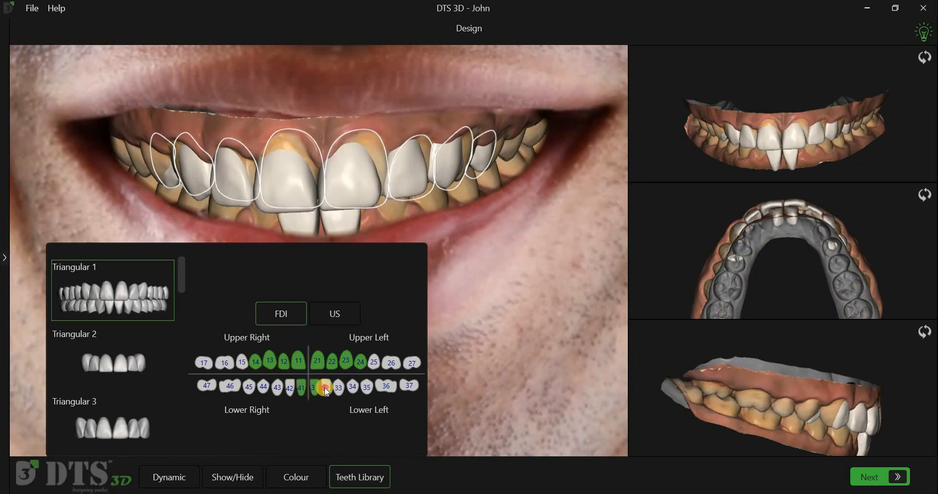
pyautogui.click(326, 389)
pyautogui.click(339, 389)
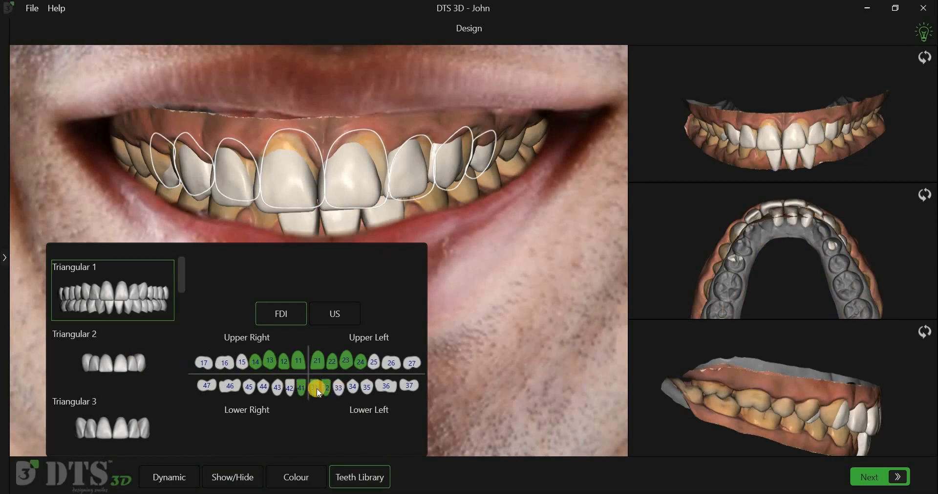
pyautogui.click(277, 387)
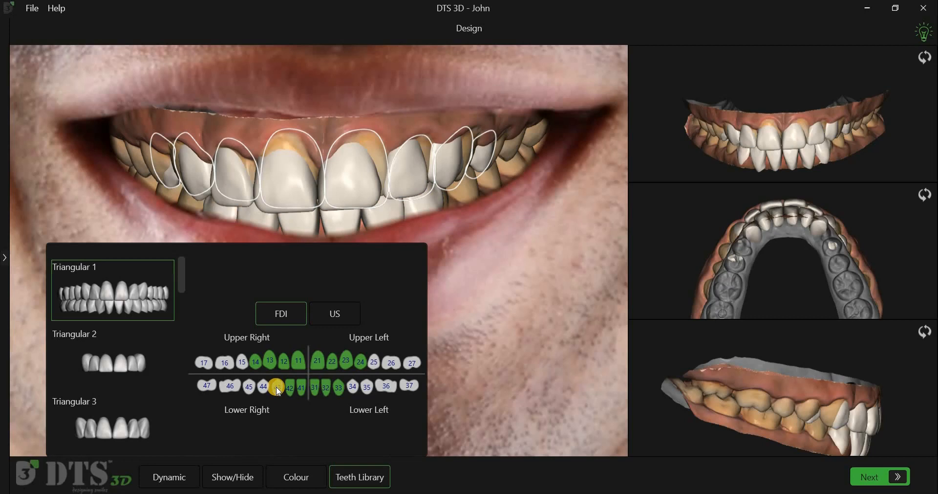
# Step: Remove the lower tooth shells 43 to 33, suppressing further removal confirmations
pyautogui.click(346, 366)
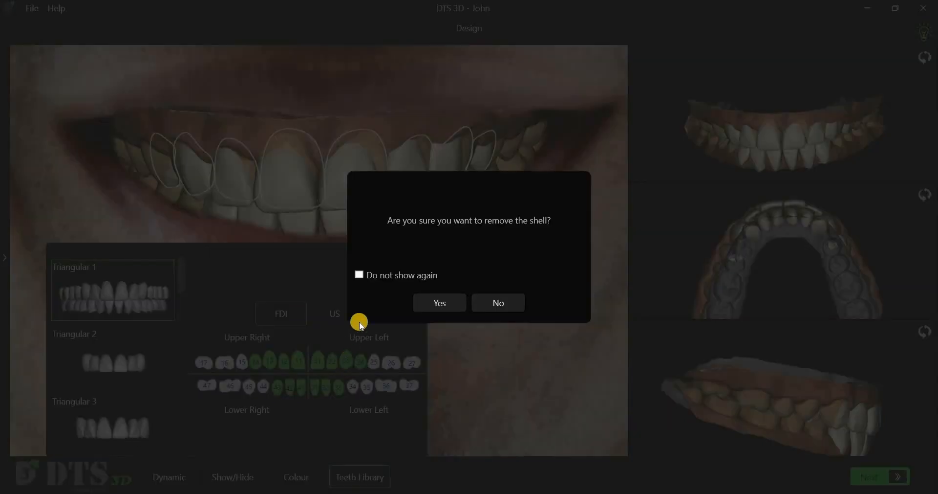
pyautogui.click(362, 276)
pyautogui.click(419, 298)
pyautogui.click(300, 389)
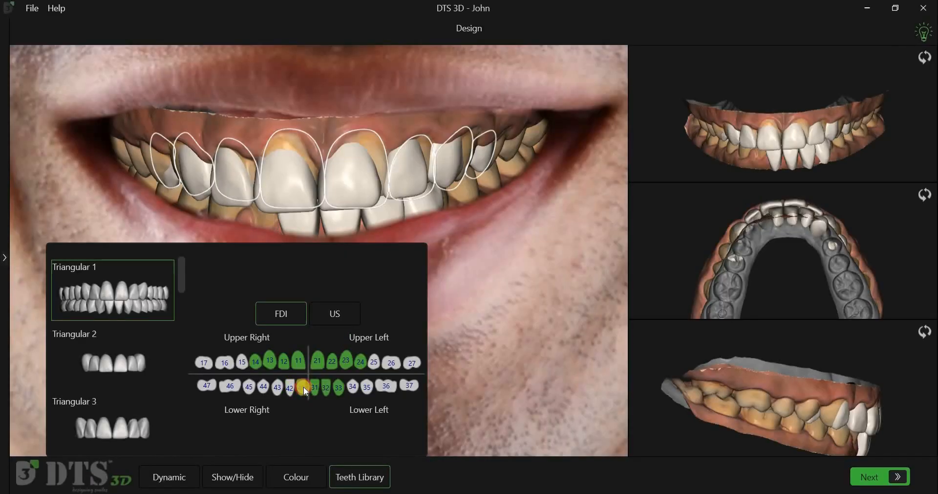
pyautogui.click(315, 388)
pyautogui.click(324, 388)
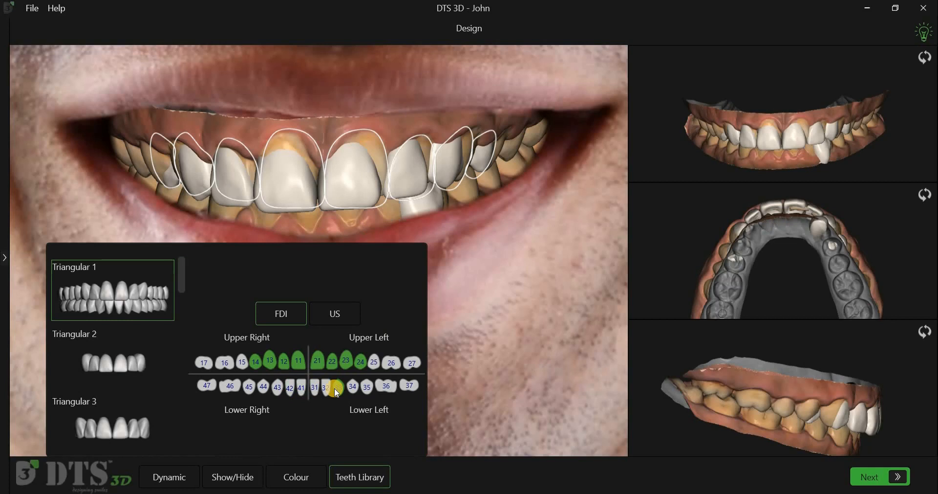
pyautogui.click(336, 390)
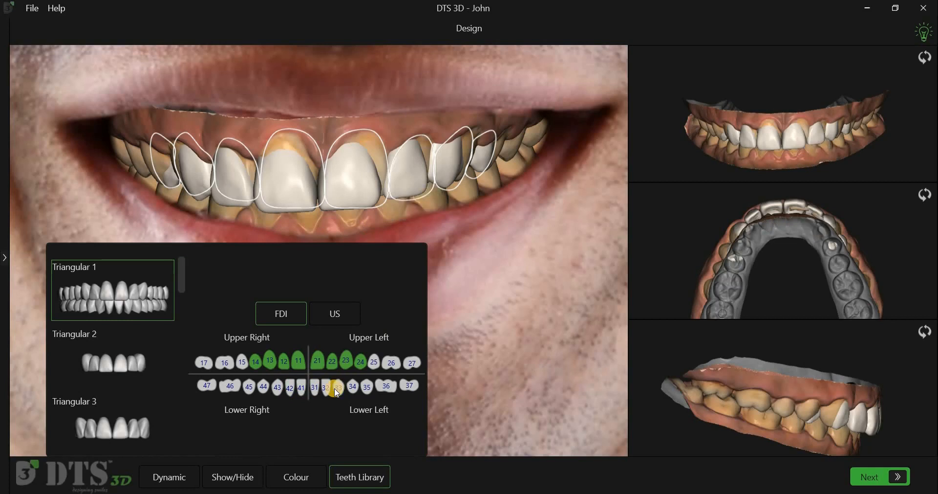
# Step: Hide the mandible intraoral scan and close the visibility options
pyautogui.click(221, 477)
pyautogui.click(162, 313)
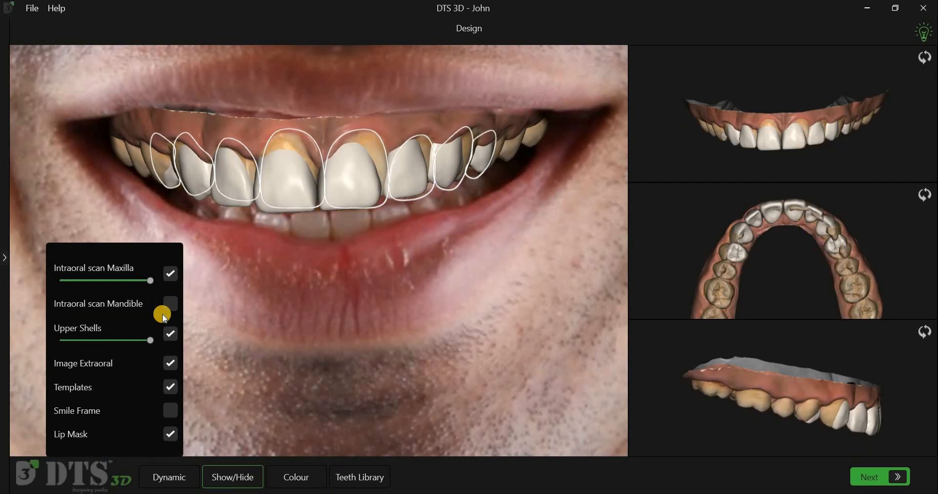
pyautogui.click(245, 430)
# Step: Select all upper shells and shift and rotate them in the occlusal view to follow the dental arch
pyautogui.scroll(3, 772, 236)
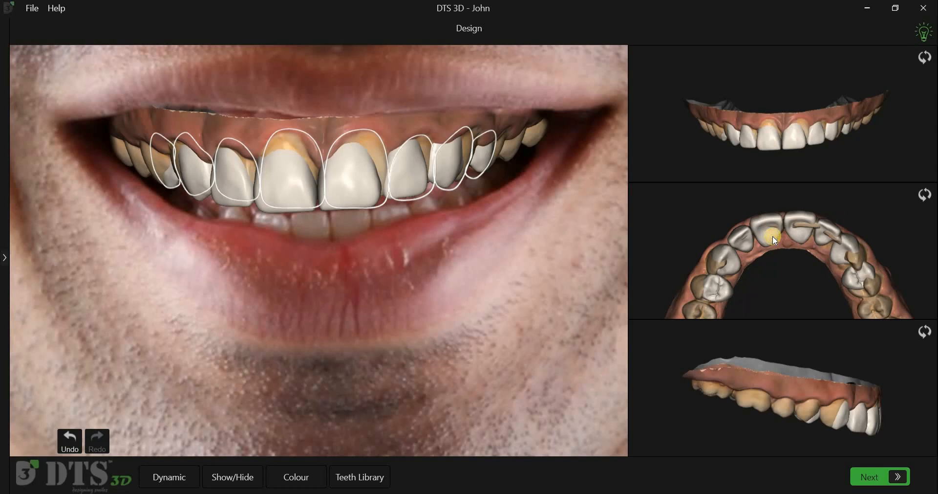
pyautogui.rightClick(773, 236)
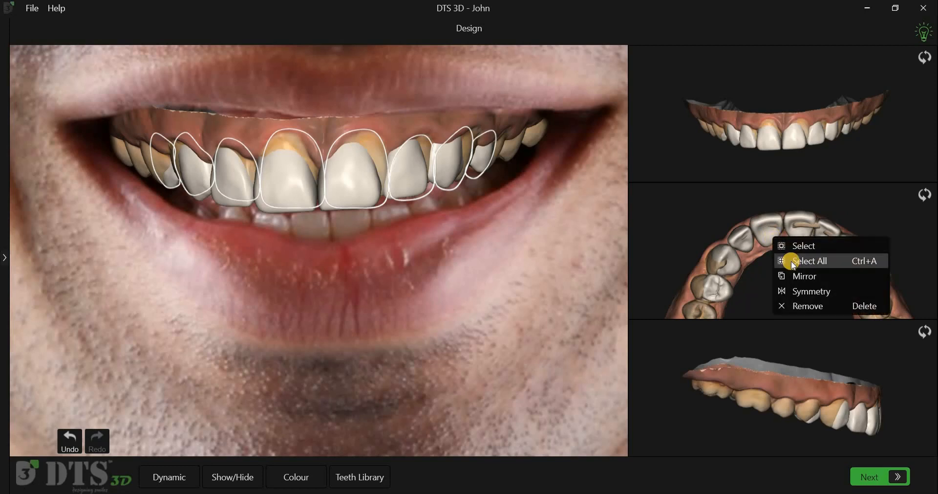
pyautogui.click(794, 265)
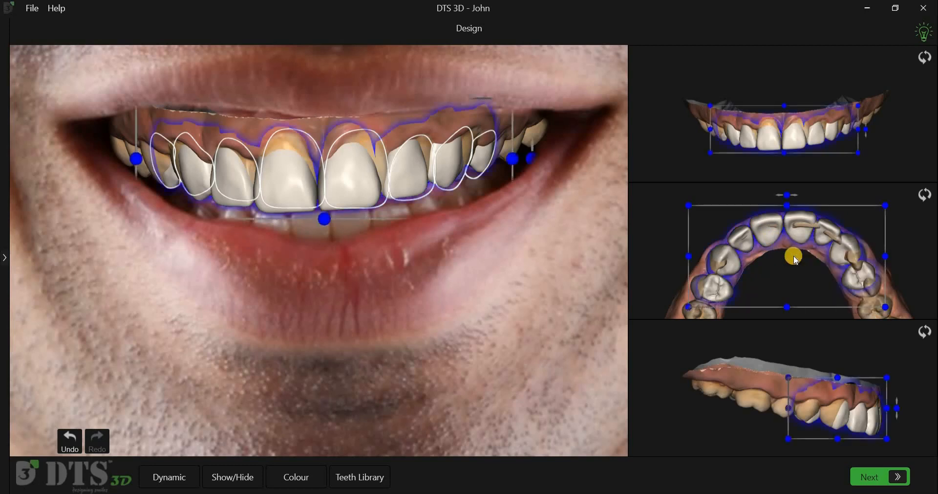
pyautogui.moveTo(800, 236); pyautogui.dragTo(801, 236)
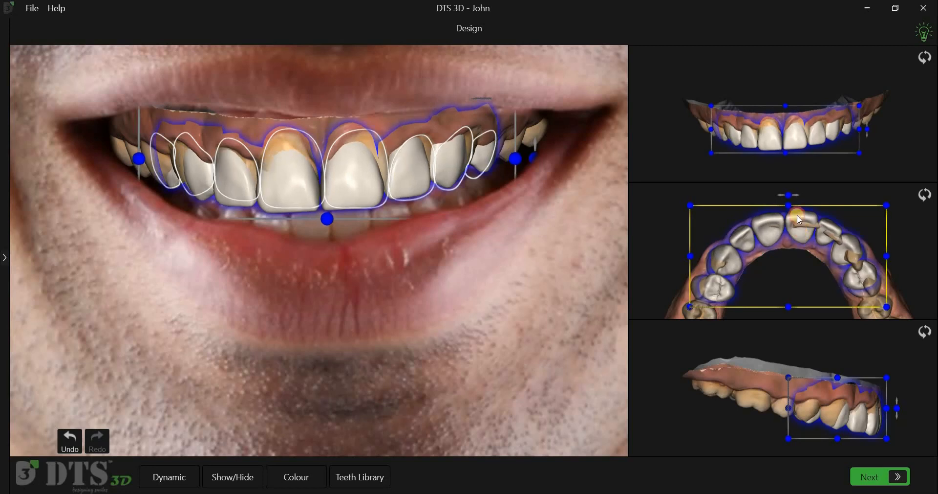
pyautogui.moveTo(789, 195); pyautogui.dragTo(802, 197)
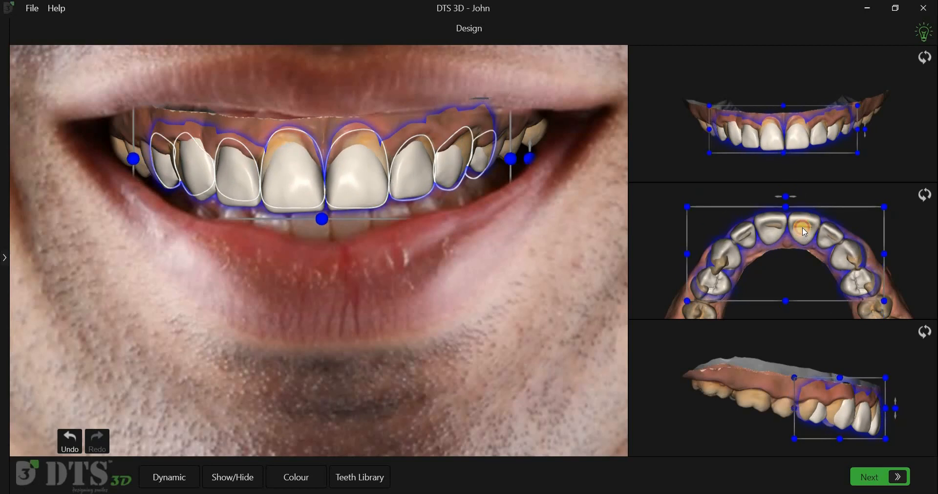
pyautogui.moveTo(803, 233); pyautogui.dragTo(804, 239)
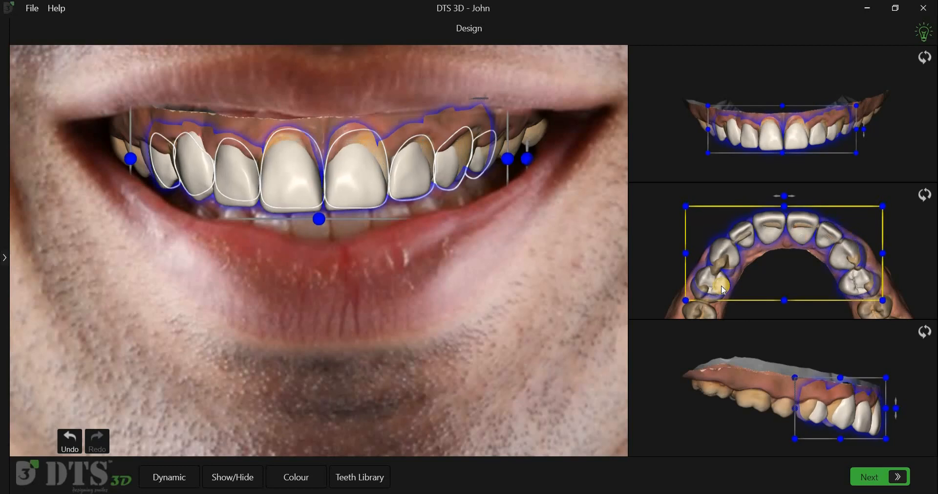
# Step: Enlarge the whole set of upper shells slightly and reposition it over the arch and the template outlines on the photo
pyautogui.click(684, 301)
pyautogui.moveTo(683, 301); pyautogui.dragTo(678, 307)
pyautogui.click(806, 239)
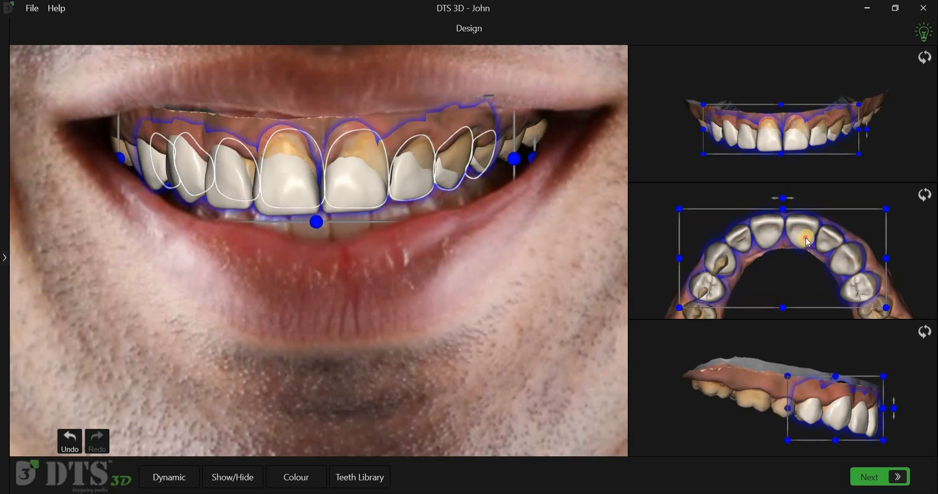
pyautogui.moveTo(806, 231); pyautogui.dragTo(809, 235)
pyautogui.click(361, 191)
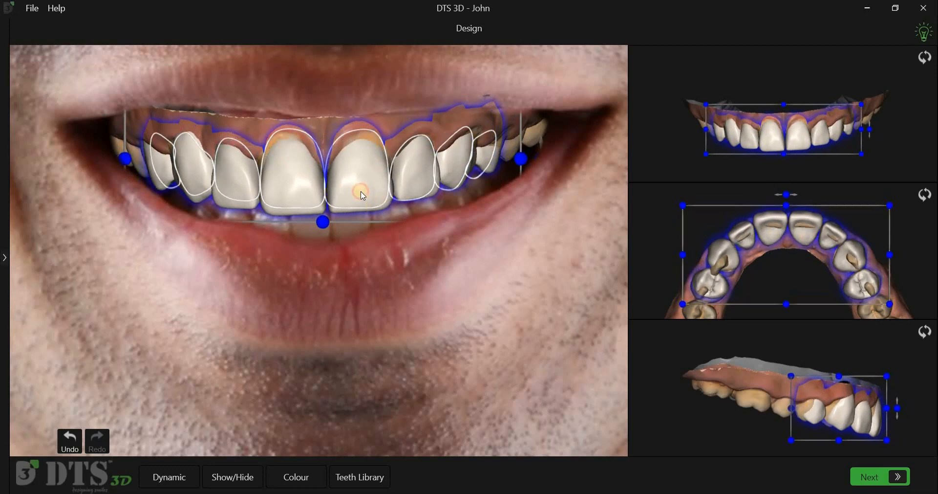
pyautogui.moveTo(360, 187); pyautogui.dragTo(362, 194)
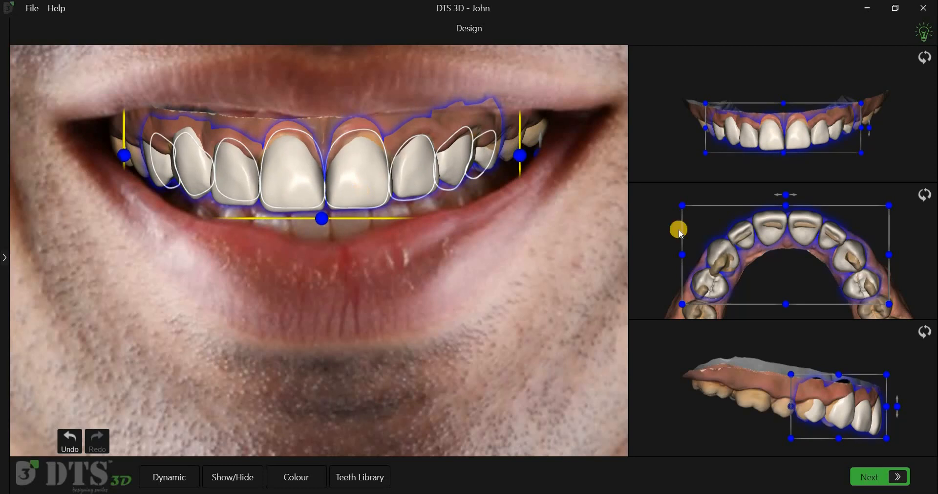
pyautogui.click(913, 262)
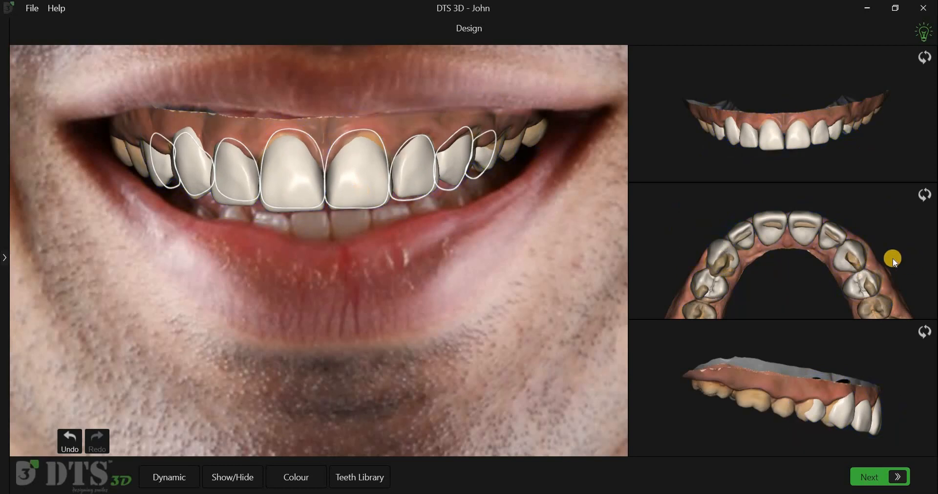
pyautogui.click(773, 233)
pyautogui.click(818, 416)
pyautogui.click(769, 287)
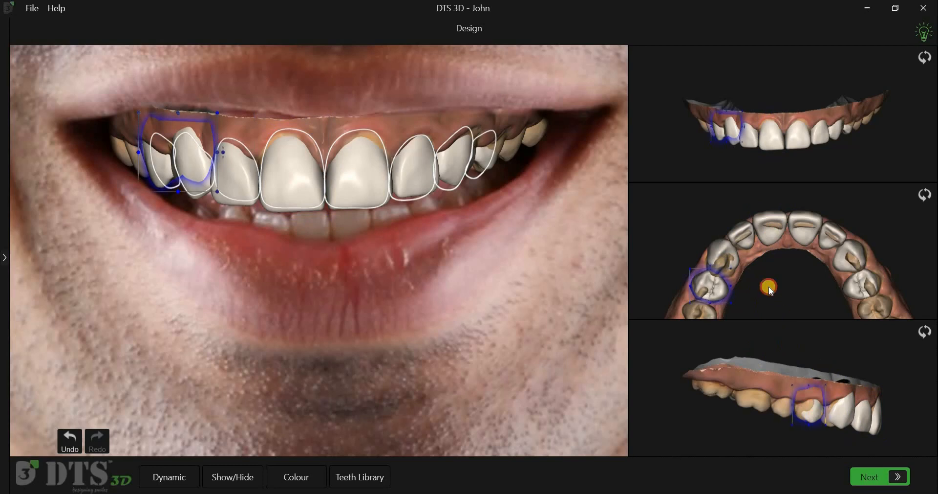
# Step: Nudge the upper right canine and lateral incisor shells individually to fit their template outlines
pyautogui.click(725, 247)
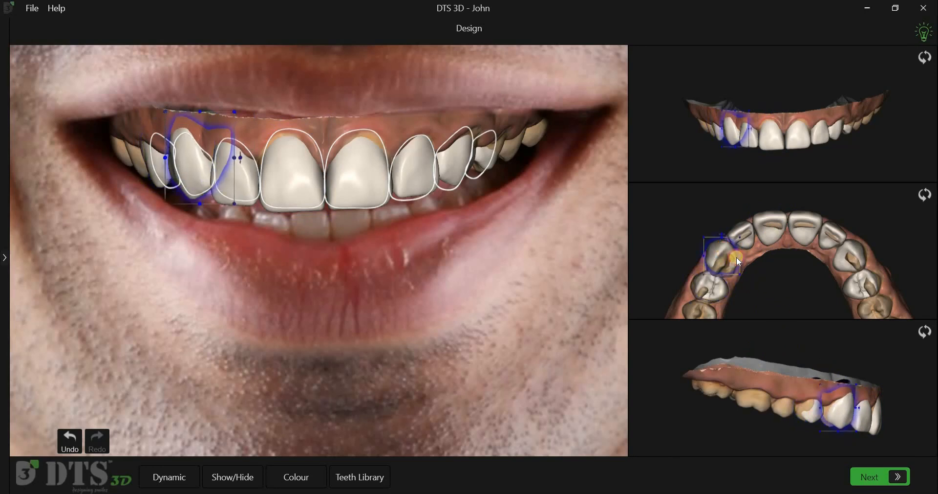
pyautogui.click(236, 187)
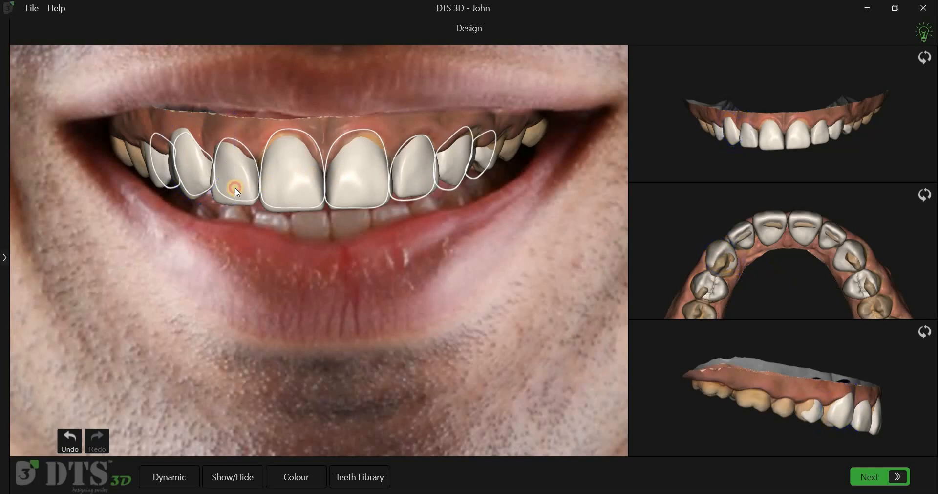
pyautogui.click(236, 187)
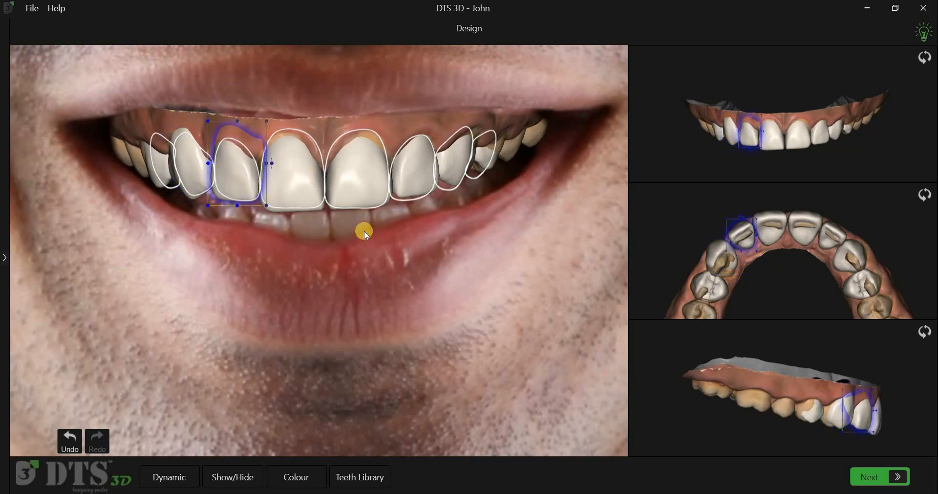
# Step: Nudge the upper left lateral incisor and canine shells individually to fit their template outlines
pyautogui.click(411, 185)
pyautogui.click(411, 185)
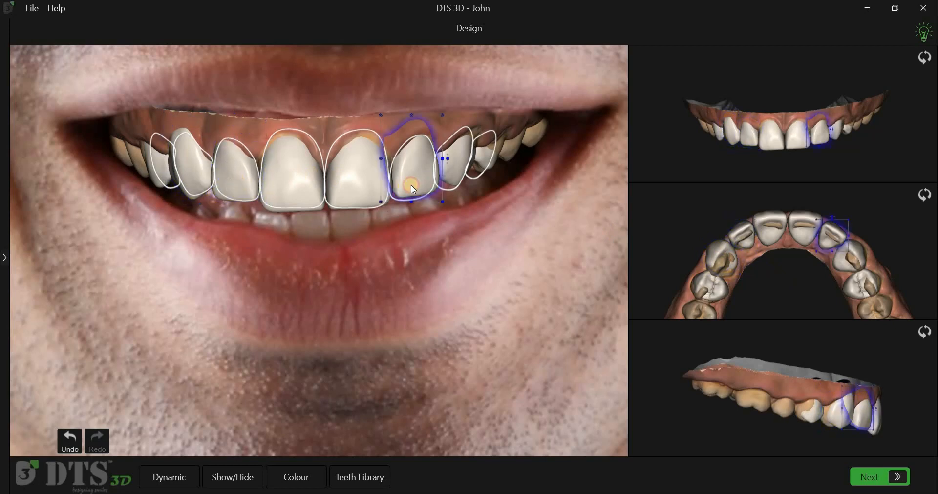
pyautogui.moveTo(412, 185); pyautogui.dragTo(412, 186)
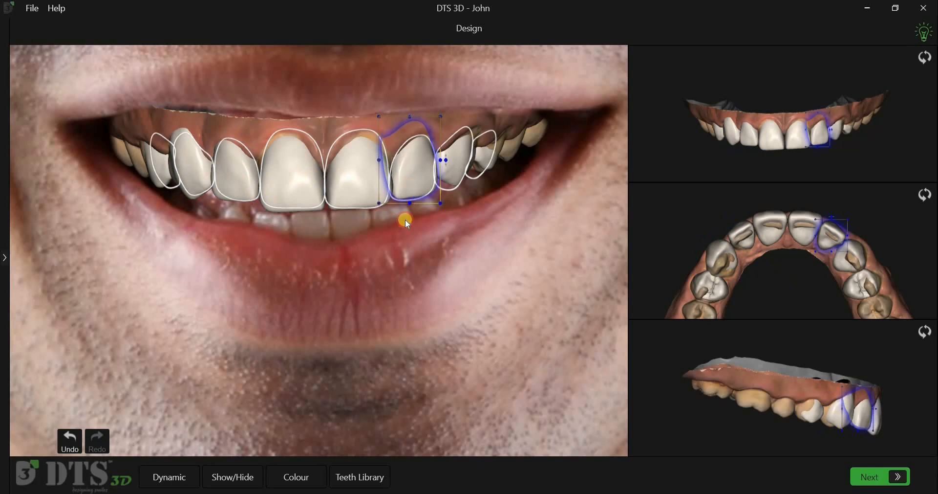
pyautogui.click(452, 175)
pyautogui.click(451, 178)
pyautogui.moveTo(451, 178); pyautogui.dragTo(452, 183)
pyautogui.click(490, 180)
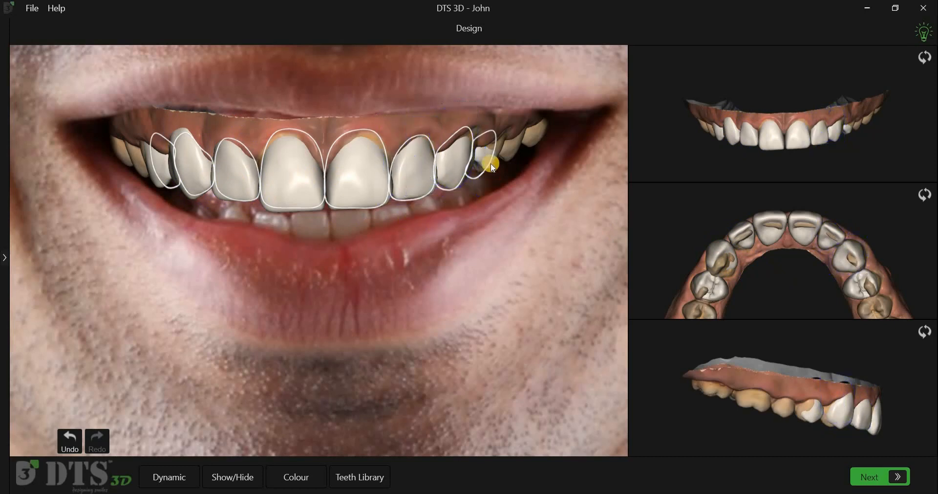
# Step: Select all upper shells, raise them slightly on the photo and tilt them to level with the template outlines
pyautogui.moveTo(769, 269); pyautogui.dragTo(770, 232)
pyautogui.doubleClick(767, 229)
pyautogui.moveTo(346, 189); pyautogui.dragTo(344, 183)
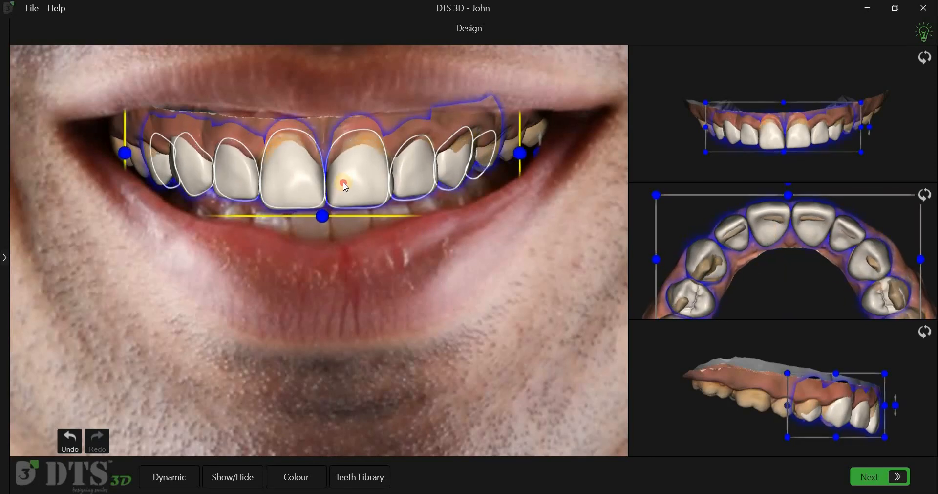
pyautogui.moveTo(537, 154); pyautogui.dragTo(538, 156)
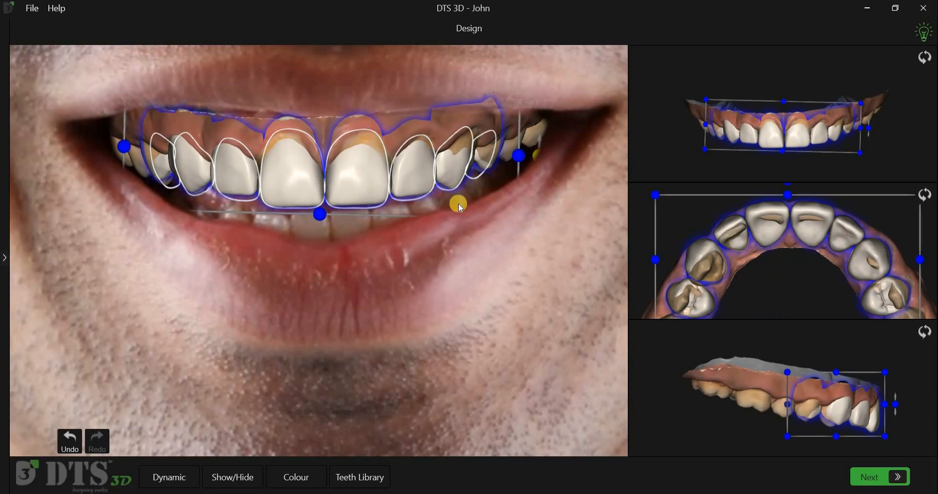
pyautogui.click(380, 251)
# Step: Fine-tune the upper right lateral incisor shell against its template outline and select the neighbouring canine shell
pyautogui.scroll(3, 730, 216)
pyautogui.click(729, 218)
pyautogui.moveTo(234, 171); pyautogui.dragTo(233, 176)
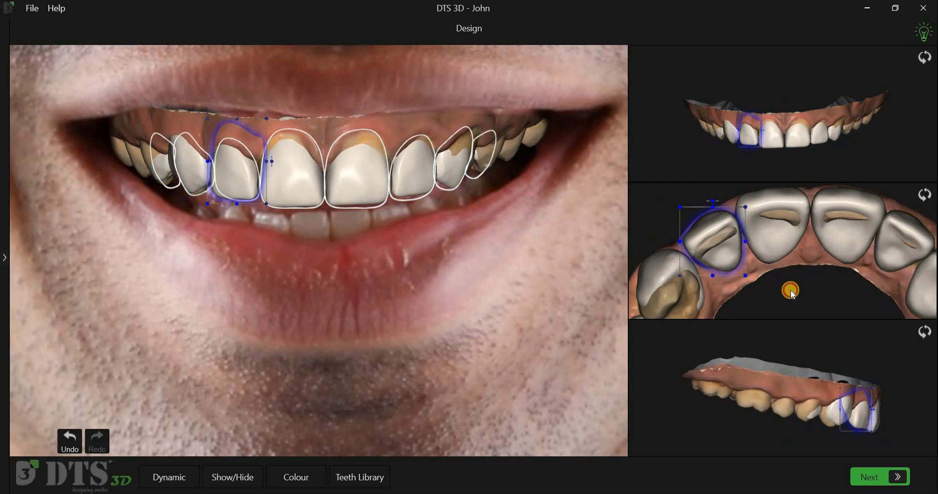
pyautogui.click(686, 258)
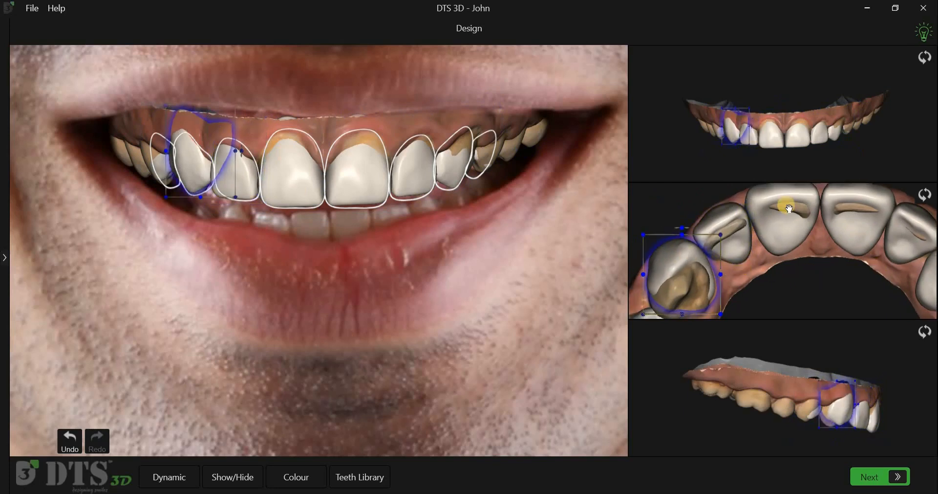
# Step: Reposition the upper right first premolar shell outward over the natural tooth, using the enlarged occlusal and side views
pyautogui.moveTo(789, 208); pyautogui.dragTo(807, 188, button='middle')
pyautogui.click(678, 251)
pyautogui.moveTo(655, 237); pyautogui.dragTo(690, 262)
pyautogui.scroll(3, 787, 400)
pyautogui.scroll(2, 787, 402)
pyautogui.click(722, 201)
pyautogui.moveTo(722, 201); pyautogui.dragTo(724, 208)
pyautogui.click(810, 254)
pyautogui.moveTo(773, 188); pyautogui.dragTo(762, 217, button='middle')
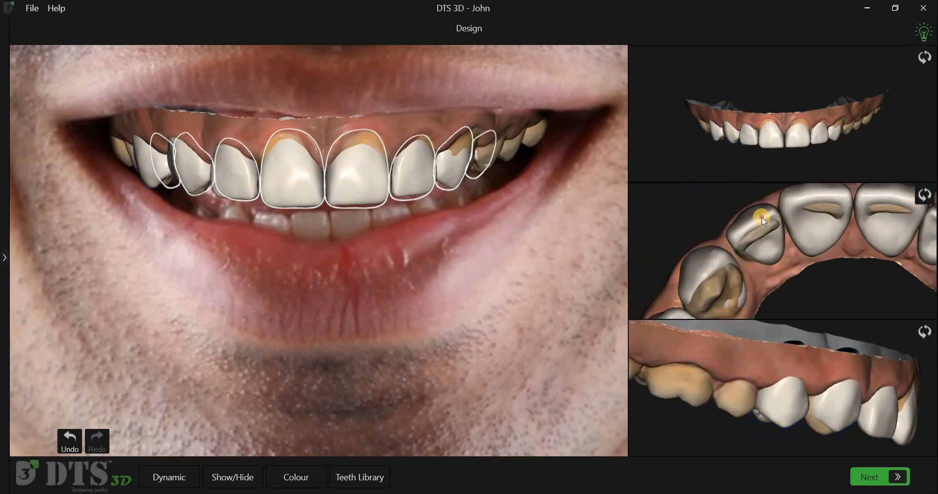
# Step: Turn on symmetry for the shells and nudge the upper right first premolar shell slightly in the occlusal view
pyautogui.click(761, 219)
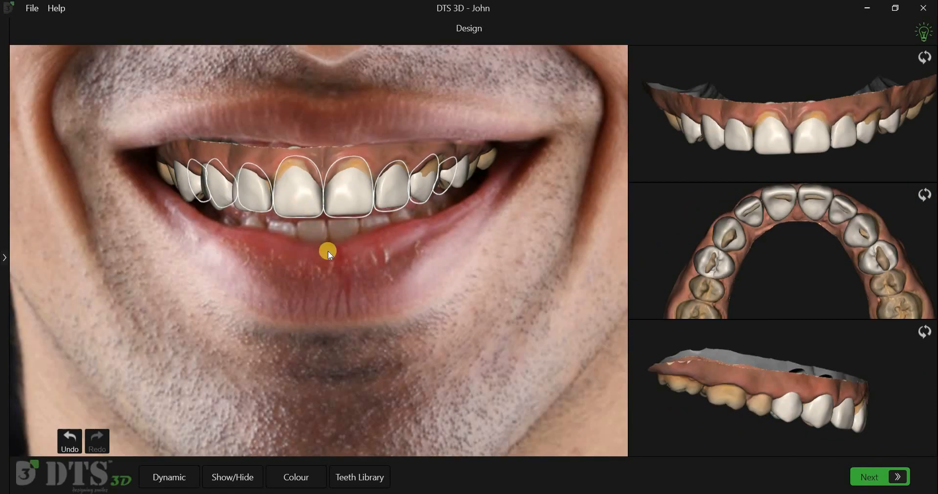
pyautogui.rightClick(296, 197)
pyautogui.click(327, 251)
pyautogui.click(728, 262)
pyautogui.moveTo(729, 263); pyautogui.dragTo(732, 266)
pyautogui.click(535, 274)
pyautogui.click(726, 227)
# Step: Shift the upper right central incisor shell slightly outward symmetrically with its left counterpart, and turn symmetry off
pyautogui.click(310, 203)
pyautogui.moveTo(309, 201); pyautogui.dragTo(308, 199)
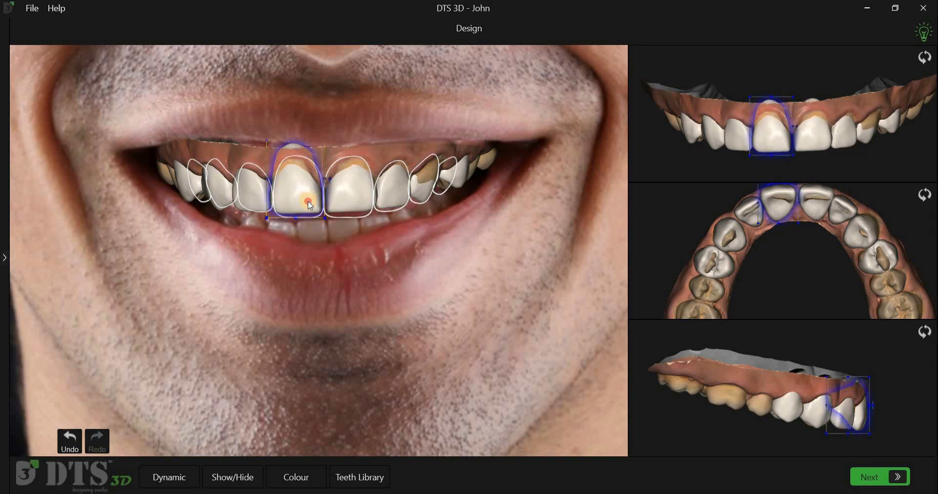
pyautogui.click(310, 304)
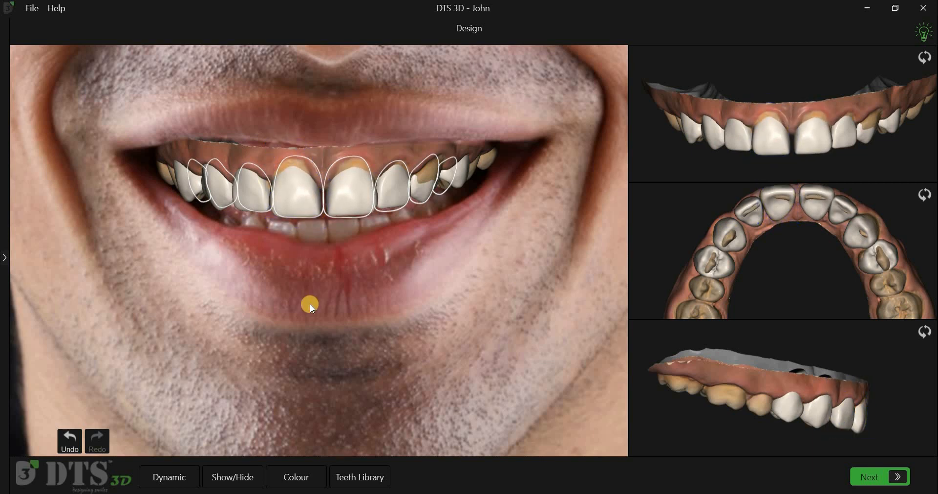
pyautogui.rightClick(302, 201)
pyautogui.click(318, 254)
# Step: Try moving the upper right first premolar shell outward and mirroring it to the opposite side, and undo these changes
pyautogui.click(727, 270)
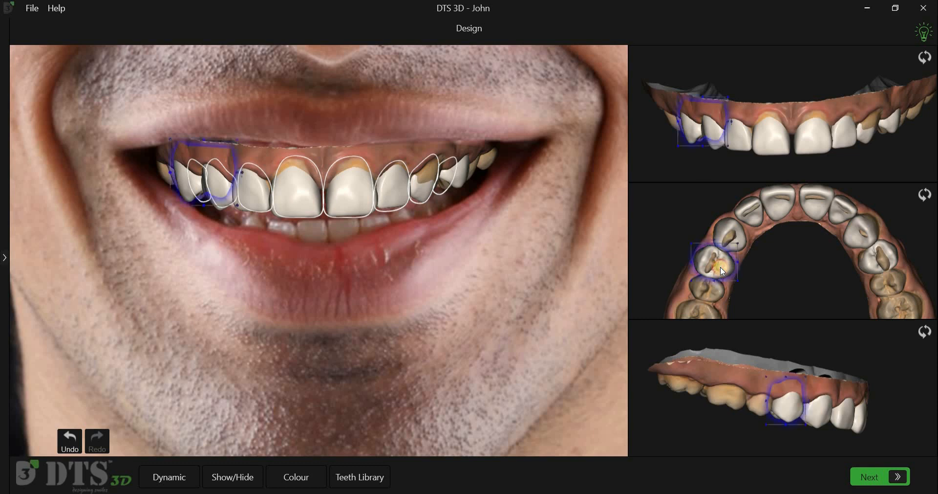
pyautogui.click(721, 269)
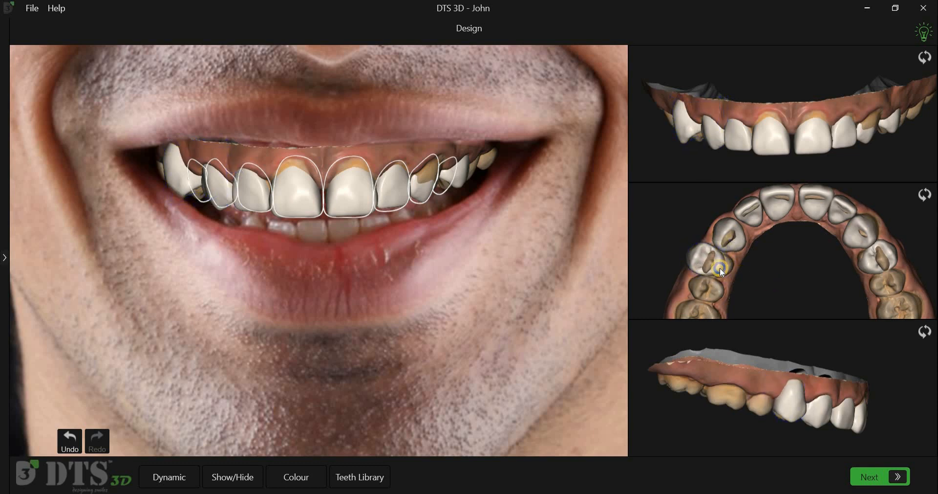
pyautogui.rightClick(736, 306)
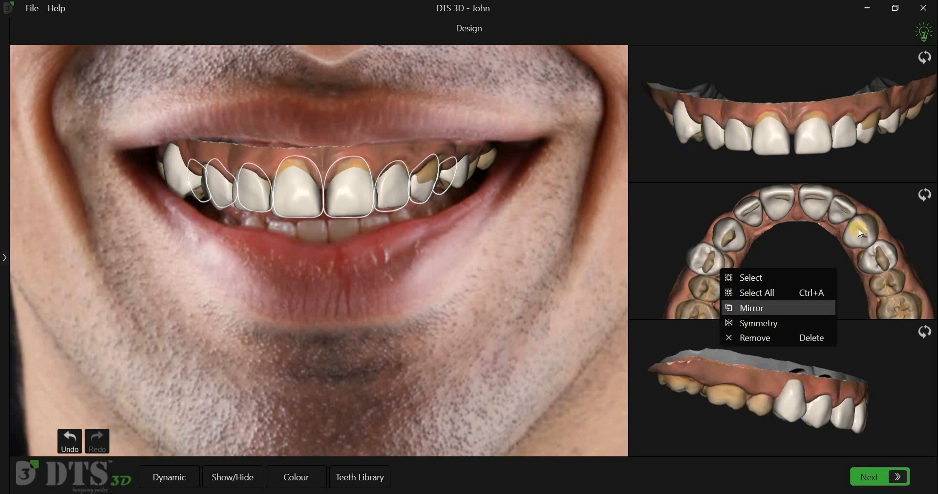
pyautogui.click(891, 245)
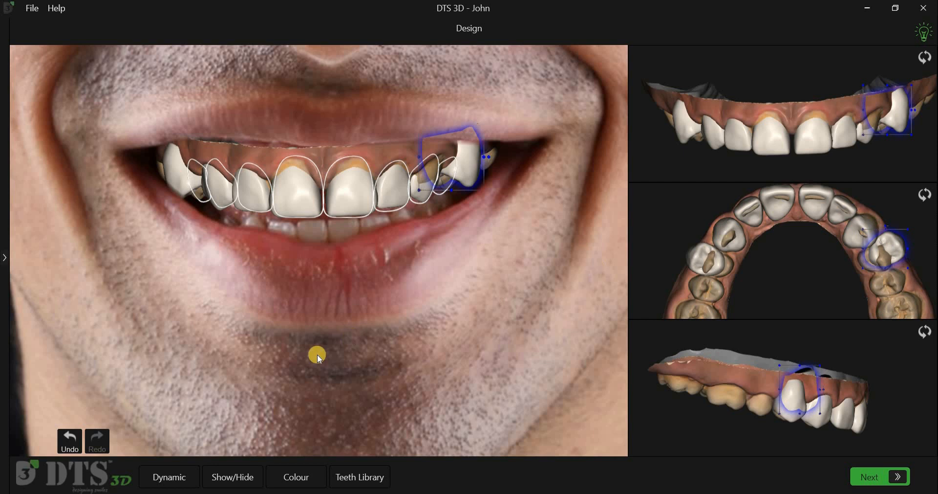
pyautogui.click(70, 439)
pyautogui.click(71, 437)
pyautogui.click(71, 436)
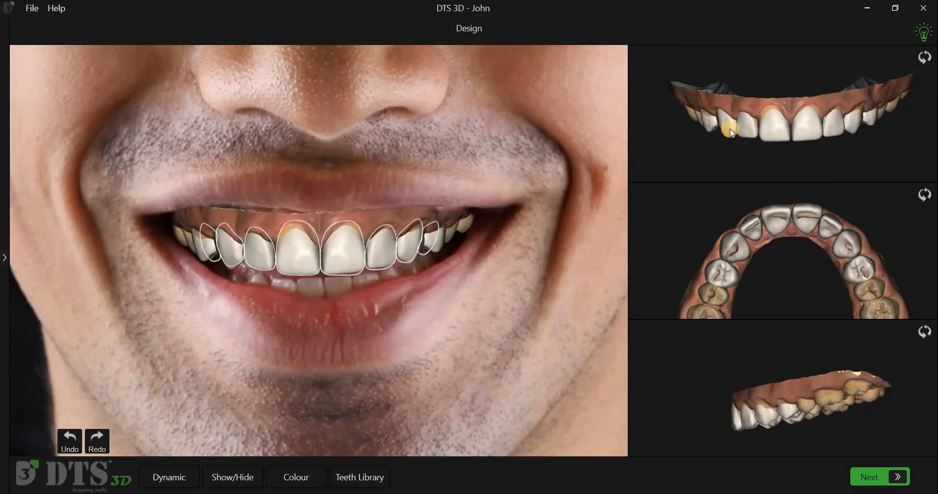
# Step: Select the upper right canine and upper left lateral incisor shells together and stretch them slightly upward in the front view
pyautogui.click(733, 129)
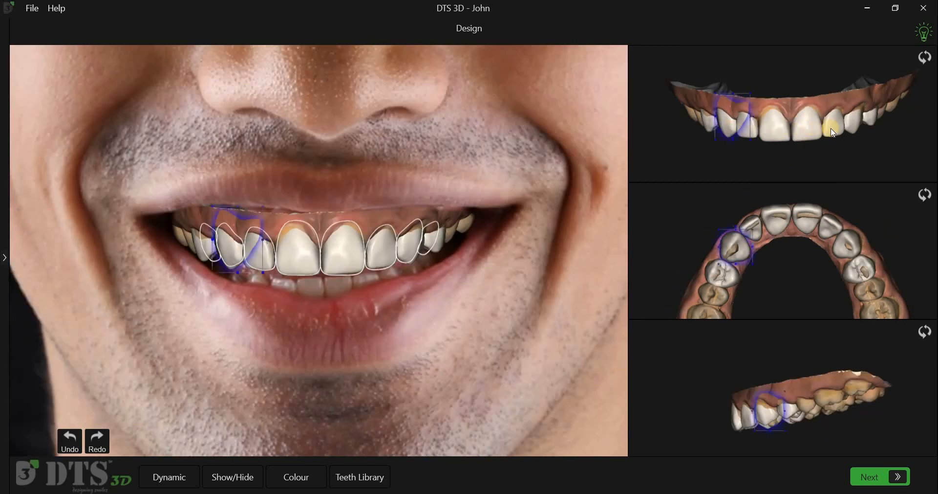
pyautogui.keyDown('ctrl'); pyautogui.click(832, 129); pyautogui.keyUp('ctrl')
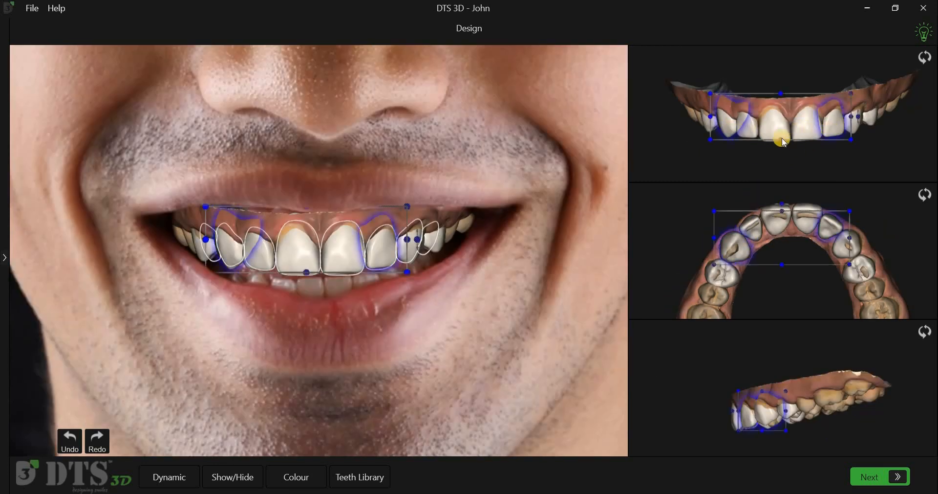
pyautogui.moveTo(785, 140); pyautogui.dragTo(784, 147)
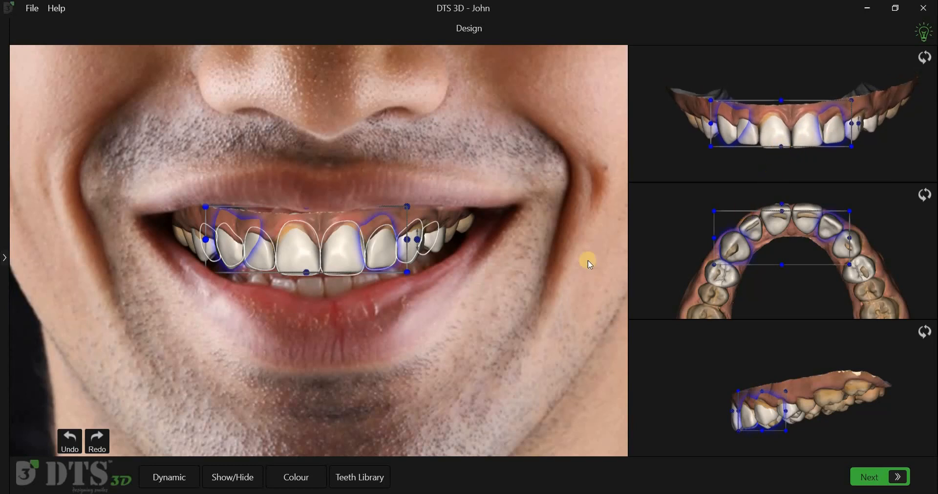
pyautogui.scroll(1, 779, 161)
pyautogui.scroll(3, 777, 158)
pyautogui.moveTo(779, 90)
pyautogui.mouseDown()
pyautogui.moveTo(779, 65)
pyautogui.moveTo(777, 86)
pyautogui.mouseUp()
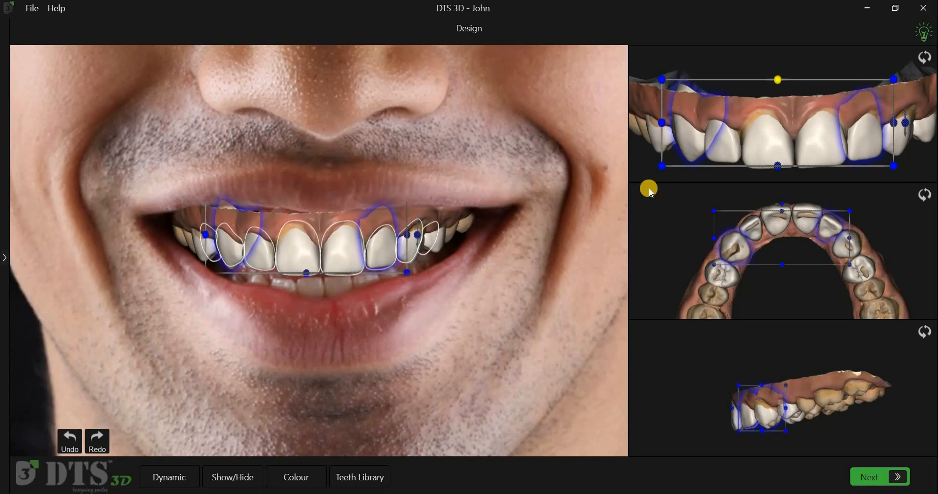
# Step: Try scaling the two selected shells inward in the occlusal view, undo that change and deselect them
pyautogui.moveTo(781, 267)
pyautogui.mouseDown()
pyautogui.moveTo(783, 278)
pyautogui.moveTo(779, 270)
pyautogui.mouseUp()
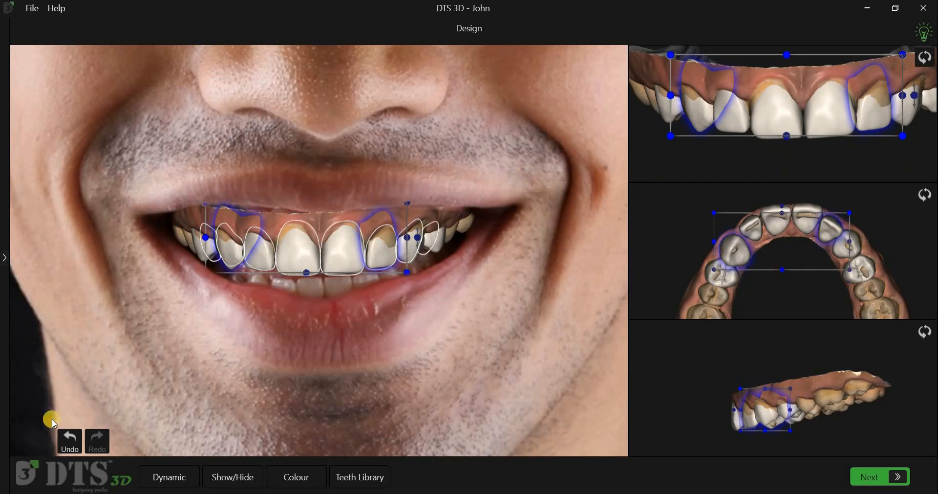
pyautogui.click(65, 438)
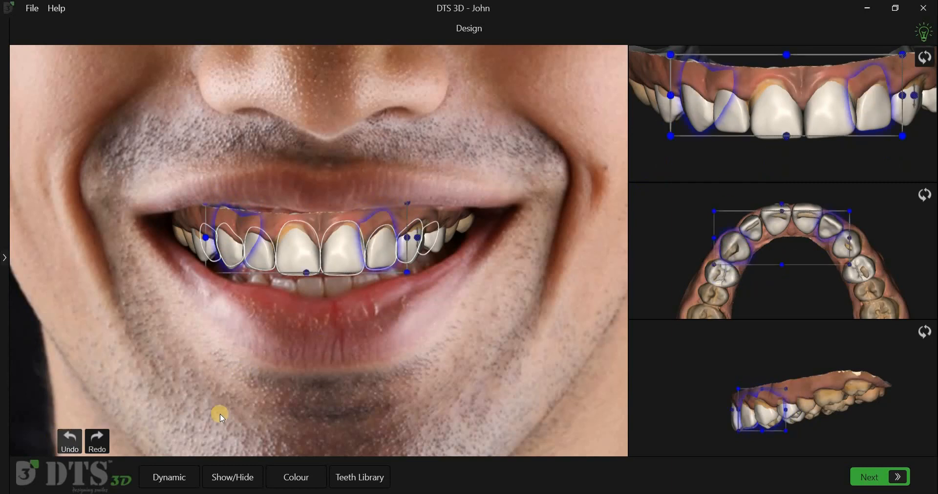
pyautogui.click(241, 390)
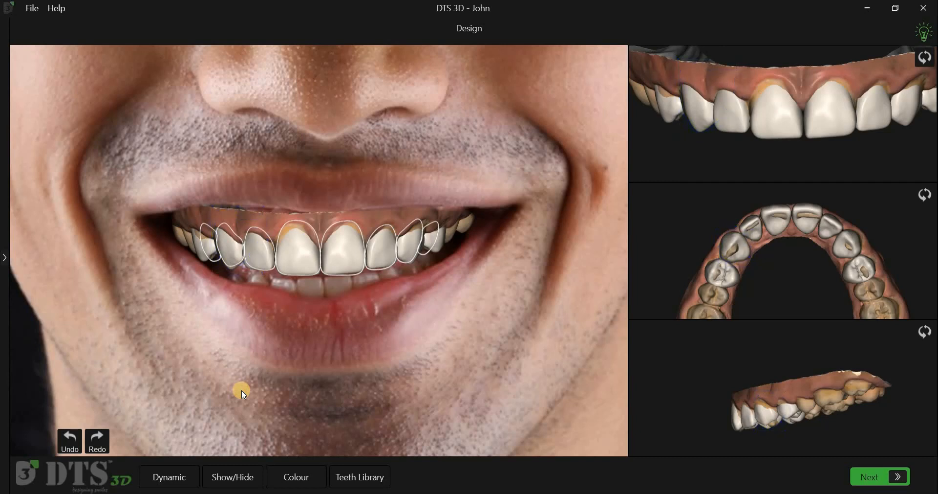
# Step: Try orange and peach colours on the scan and restore its original colour
pyautogui.click(311, 463)
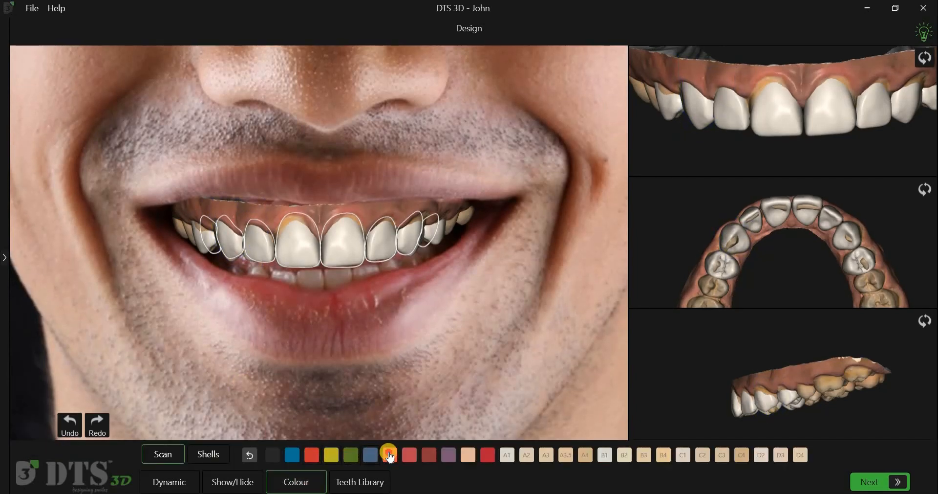
pyautogui.click(390, 455)
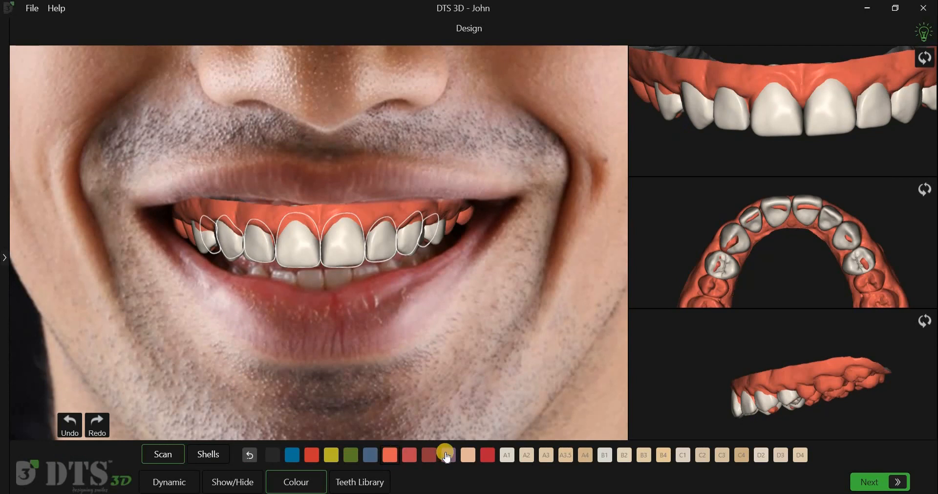
pyautogui.click(250, 455)
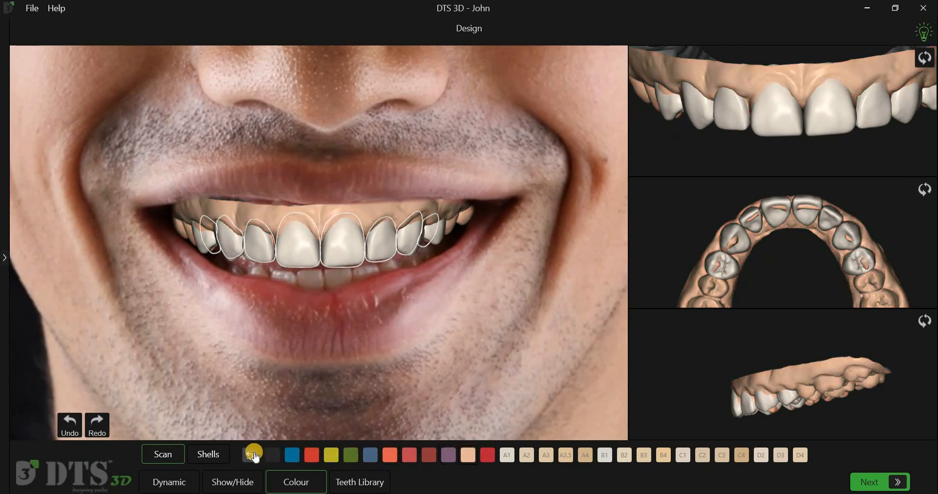
pyautogui.click(251, 456)
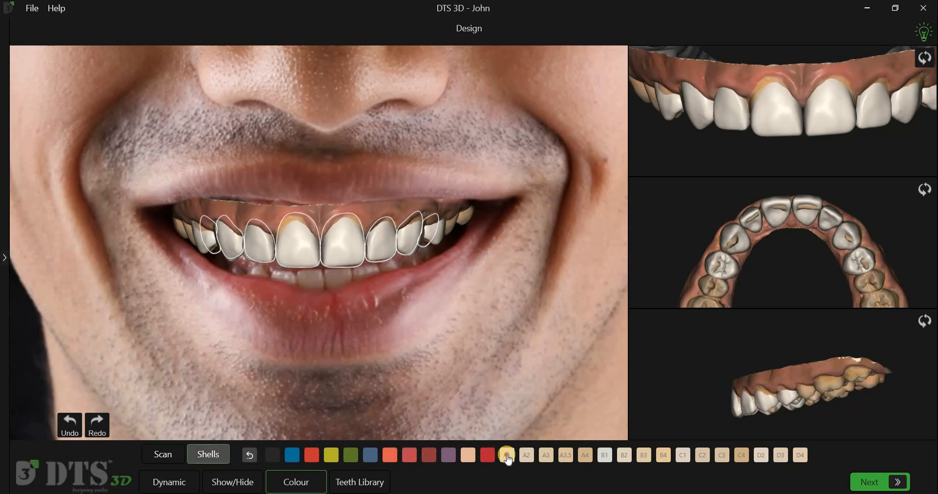
# Step: Try shades A3, A4 and B1 on the shells and restore their original colour
pyautogui.click(546, 456)
pyautogui.click(585, 455)
pyautogui.click(607, 455)
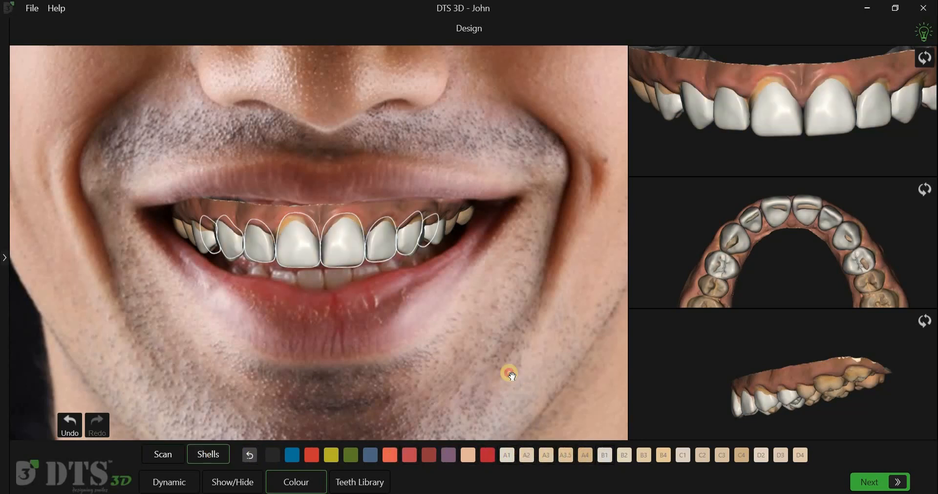
pyautogui.click(251, 455)
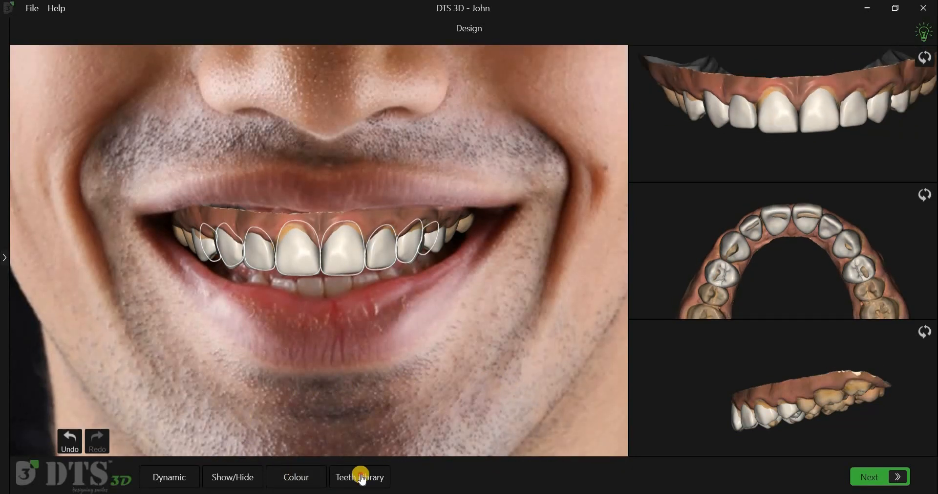
# Step: Replace the shells of teeth 14 to 24 with the Oval 3 shapes from the teeth library
pyautogui.click(361, 477)
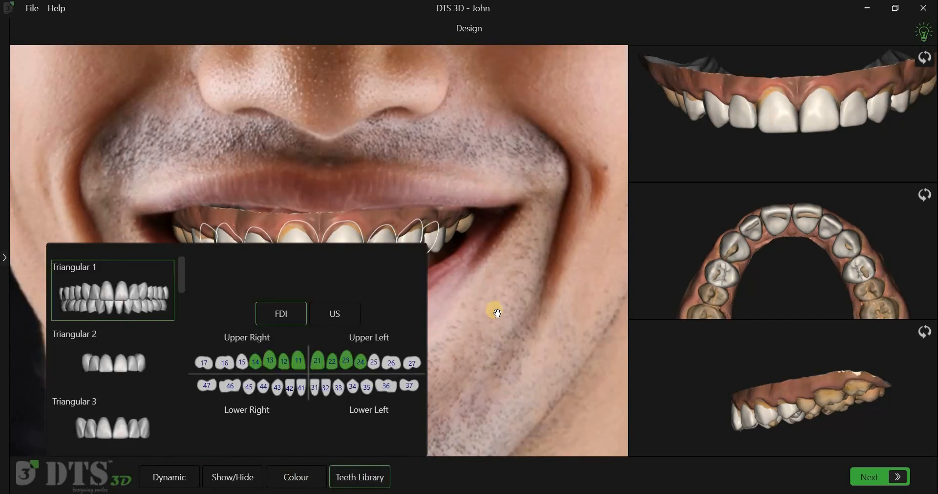
pyautogui.scroll(-8, 126, 414)
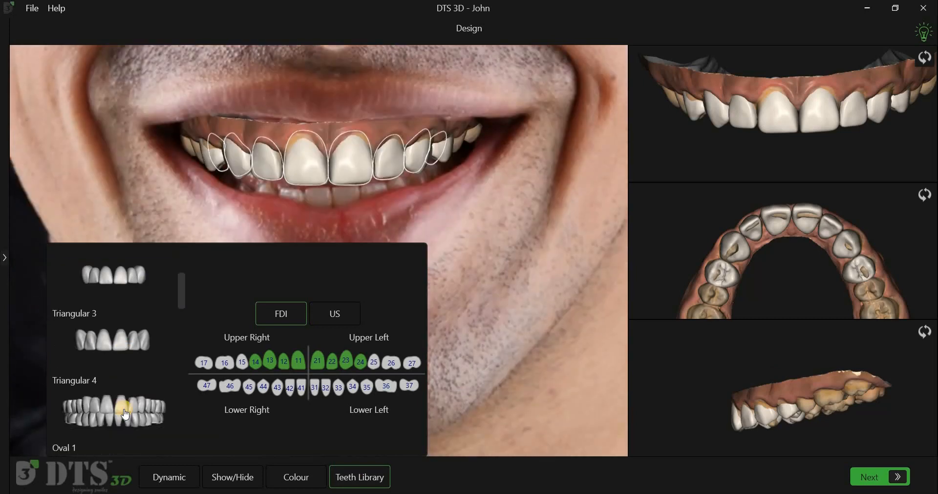
pyautogui.click(127, 427)
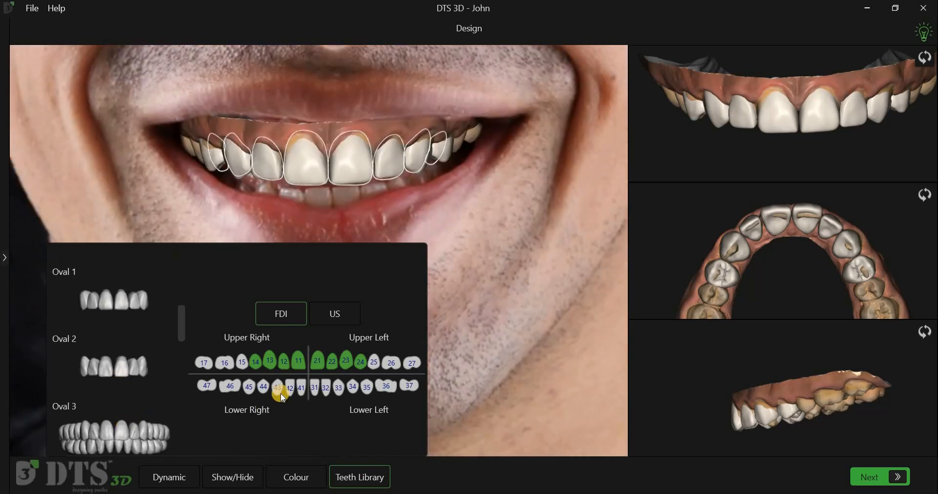
pyautogui.click(301, 363)
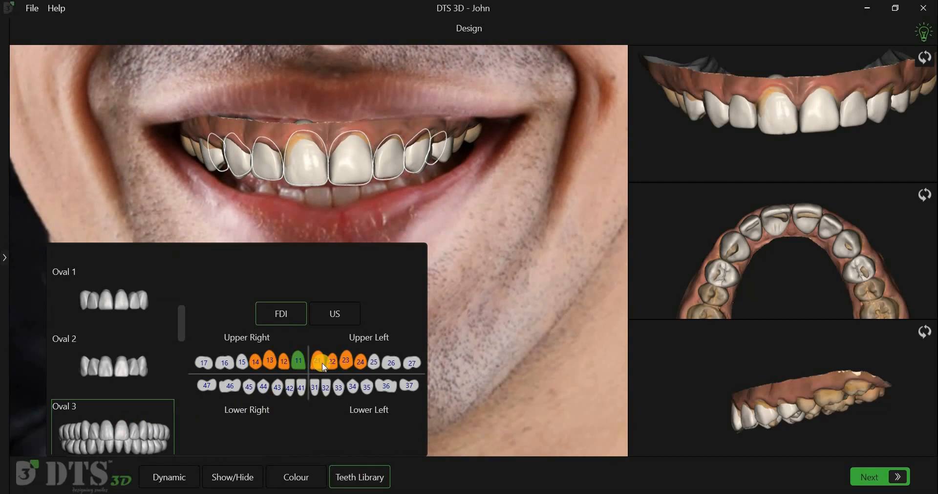
pyautogui.click(318, 362)
pyautogui.click(333, 363)
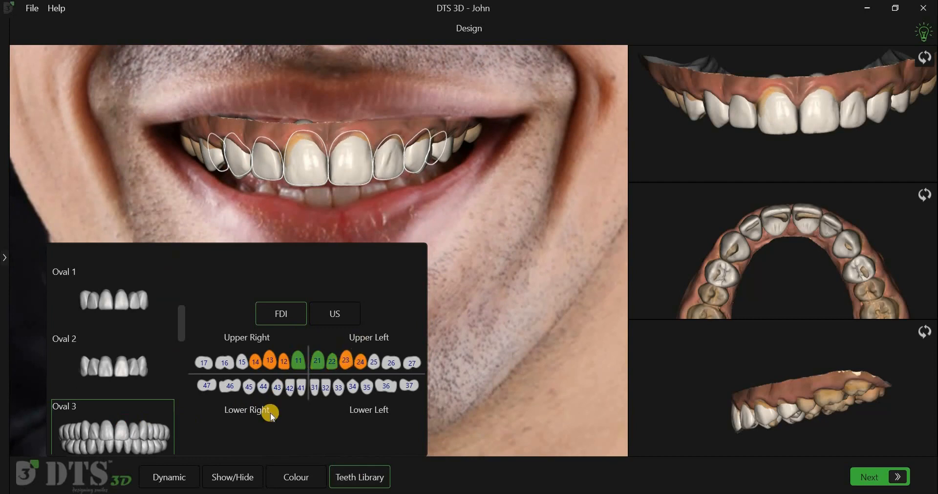
pyautogui.click(346, 362)
pyautogui.click(283, 362)
pyautogui.click(269, 361)
pyautogui.click(256, 362)
pyautogui.click(361, 362)
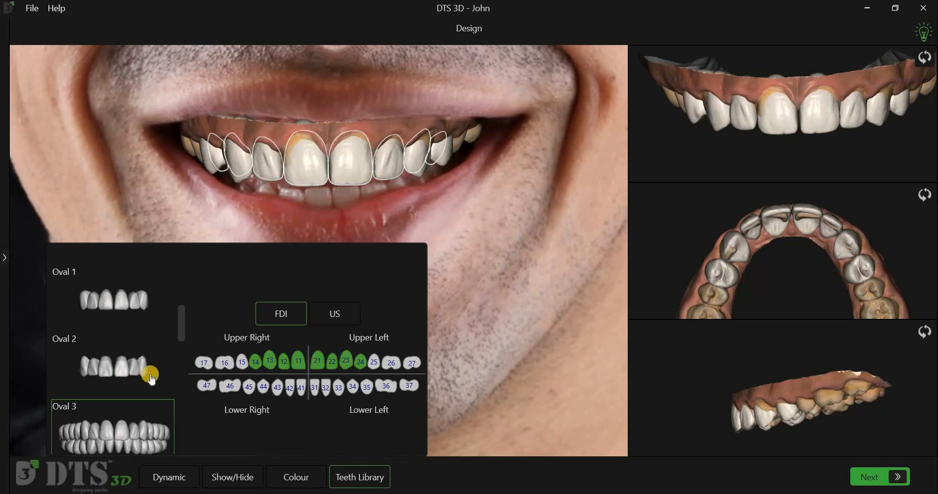
# Step: Replace the lateral incisor shells 12 and 22 with the Oval 4 library shapes
pyautogui.scroll(-3, 126, 388)
pyautogui.click(126, 403)
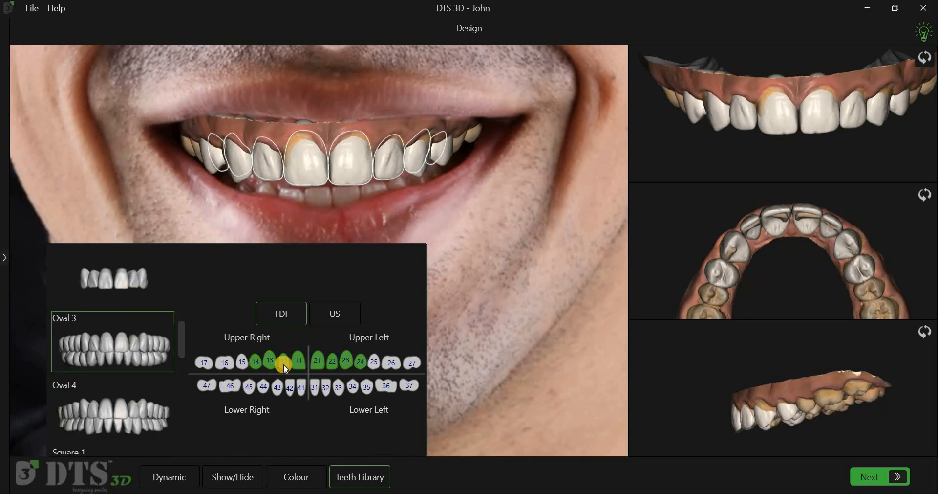
pyautogui.click(286, 365)
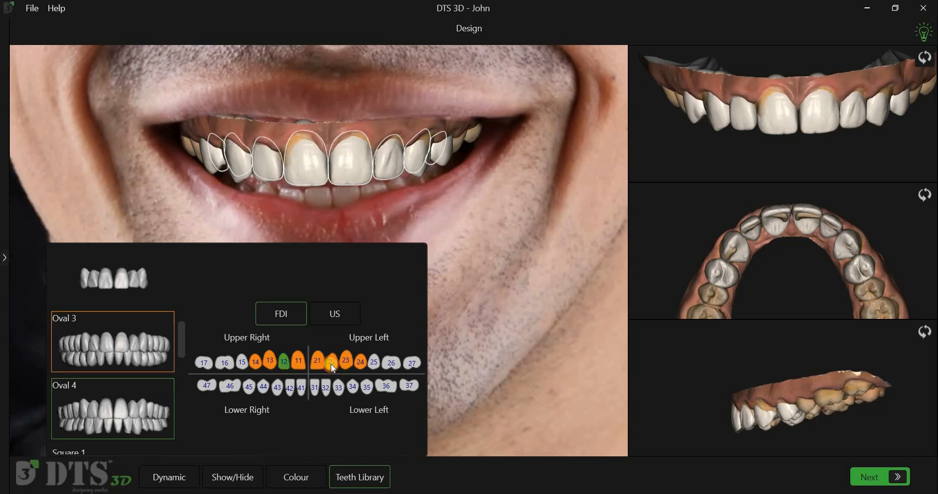
pyautogui.click(332, 367)
# Step: Replace the canine shells 13 and 23 with the Square 1 library shapes
pyautogui.scroll(-2, 146, 408)
pyautogui.click(147, 409)
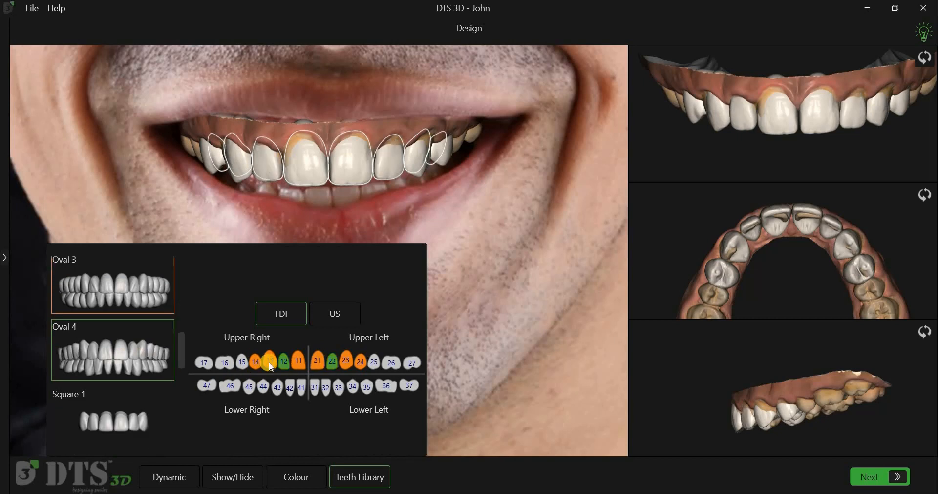
pyautogui.click(276, 366)
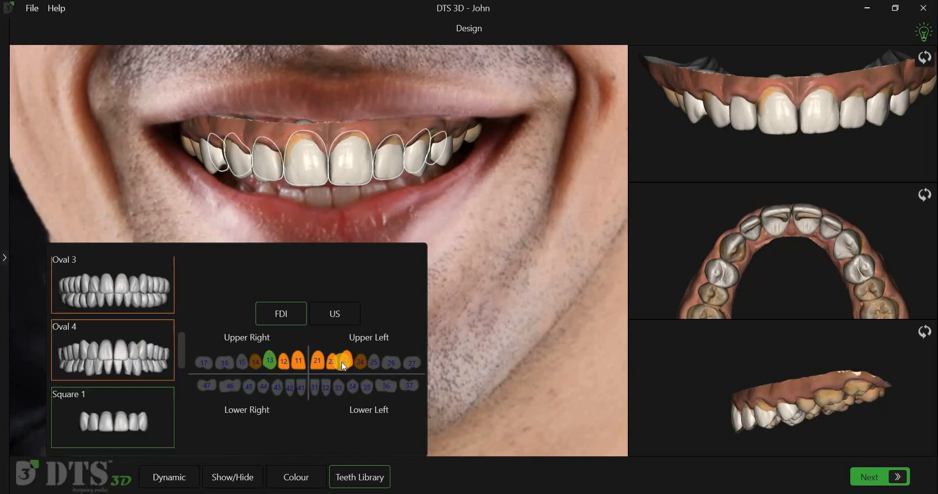
pyautogui.click(344, 366)
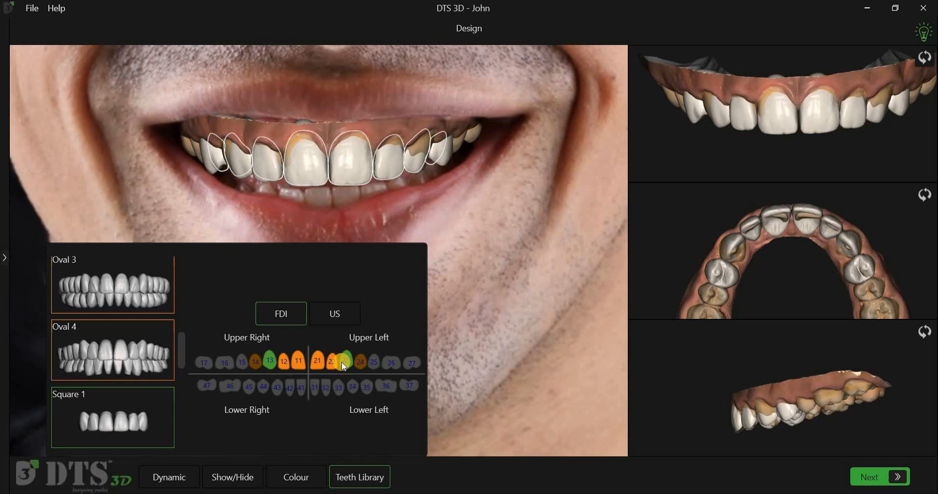
# Step: Take tooth 23 out of the Square 1 shape set and add it again
pyautogui.click(344, 366)
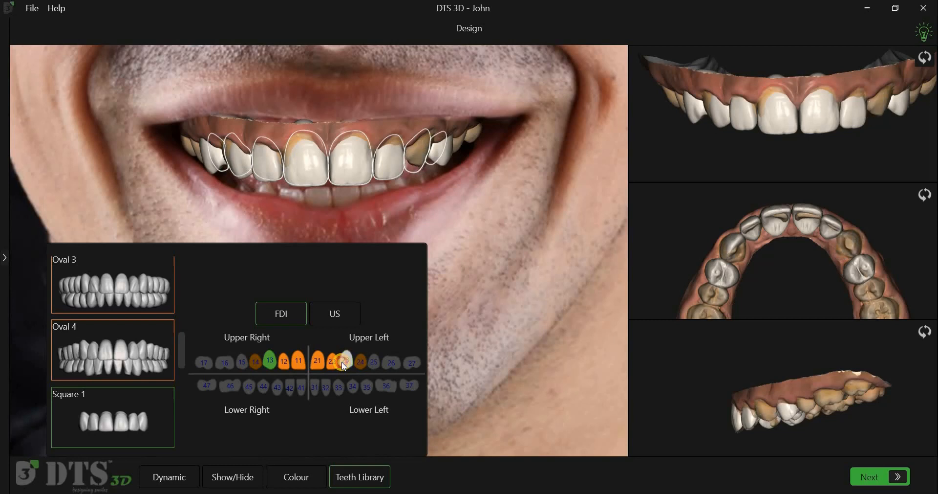
pyautogui.click(344, 366)
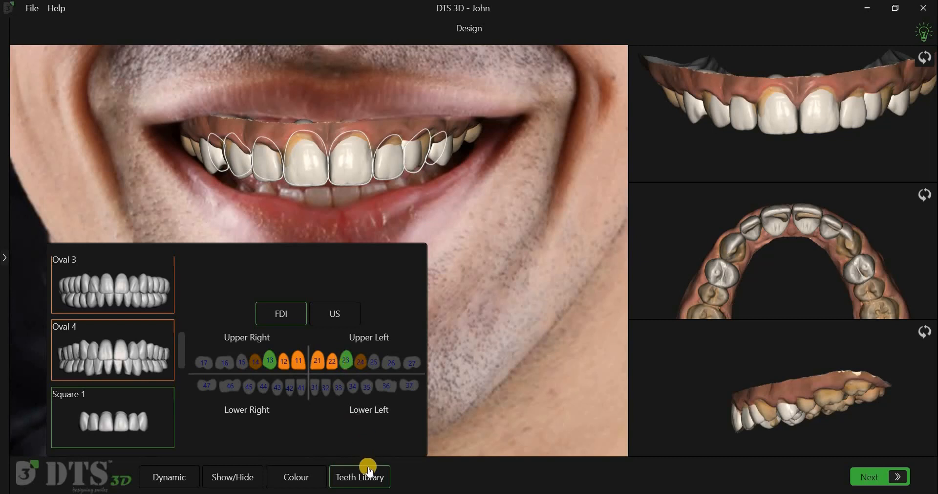
# Step: Close the teeth library and undo the replacements of the shells with the Oval and Square shapes
pyautogui.click(64, 427)
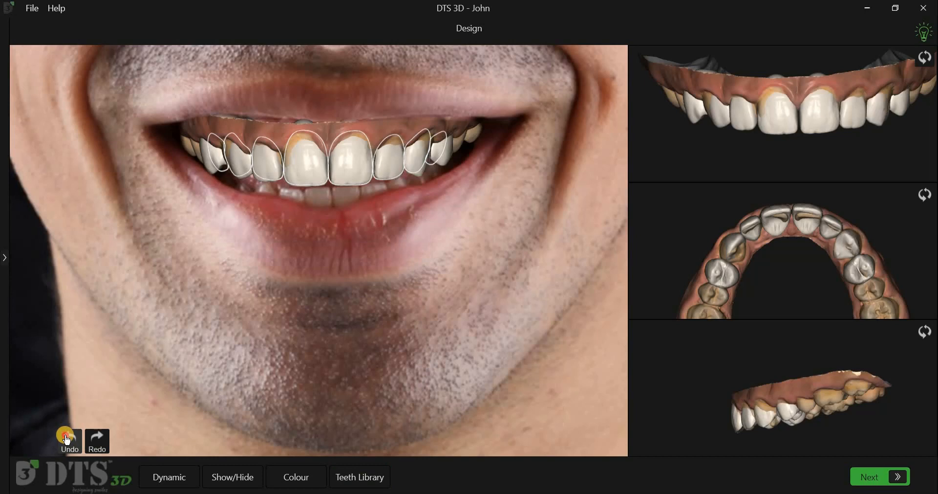
pyautogui.click(66, 435)
pyautogui.click(65, 435)
pyautogui.click(65, 435)
pyautogui.click(66, 435)
pyautogui.click(66, 435)
pyautogui.click(66, 435)
pyautogui.click(65, 435)
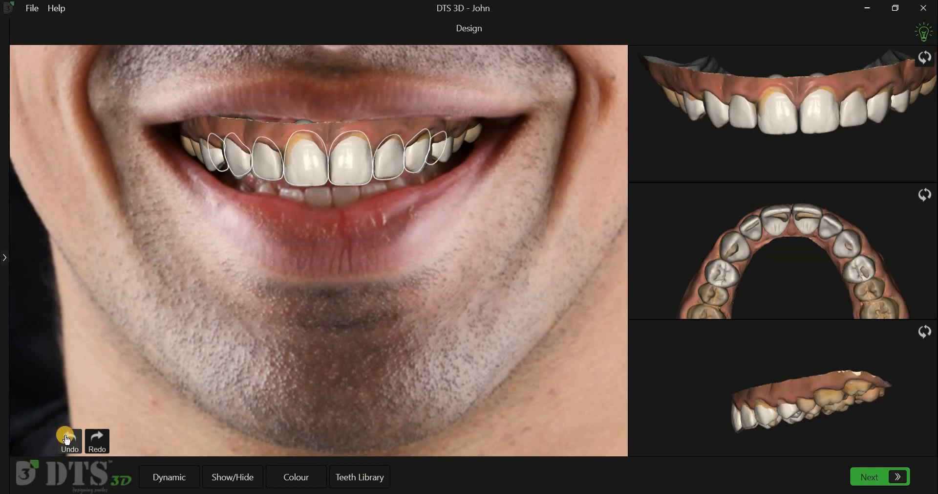
# Step: Browse the teeth library from the Triangular 2 set onward and return to the Triangular 1 set
pyautogui.click(361, 477)
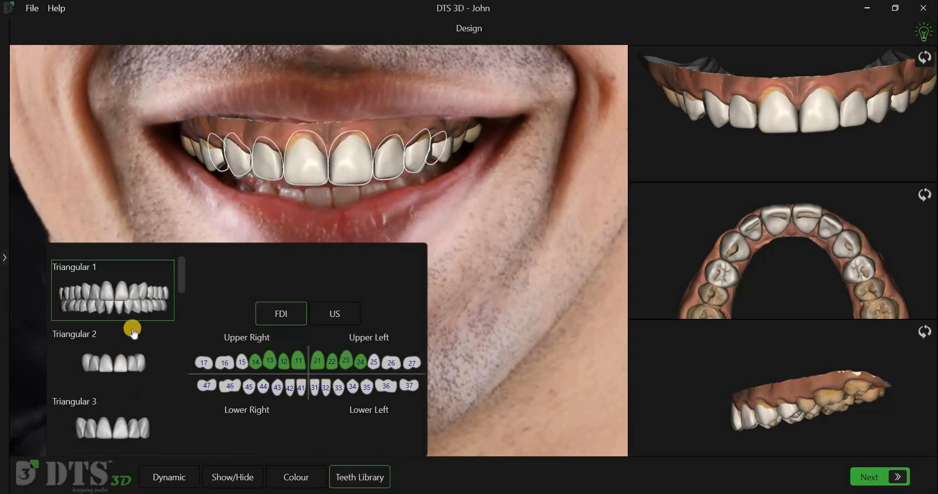
pyautogui.click(137, 373)
pyautogui.scroll(-1, 145, 382)
pyautogui.scroll(-1, 145, 386)
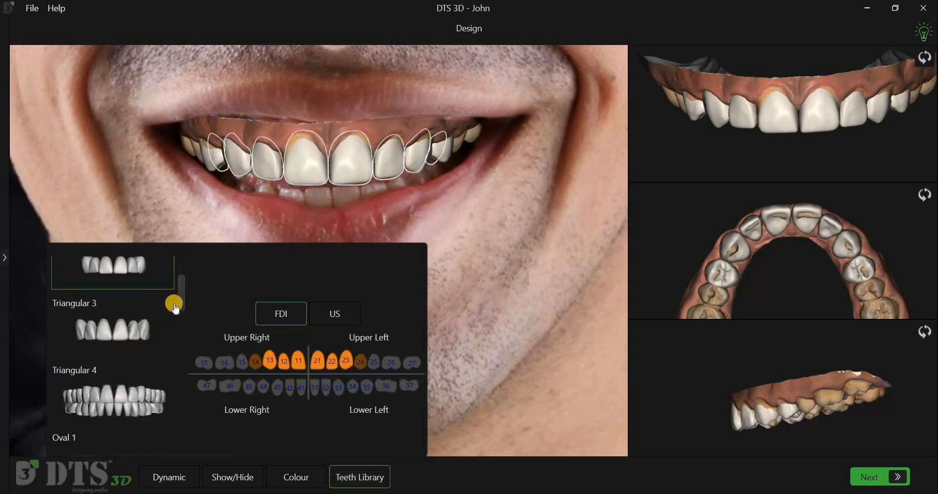
pyautogui.moveTo(183, 321); pyautogui.dragTo(183, 267)
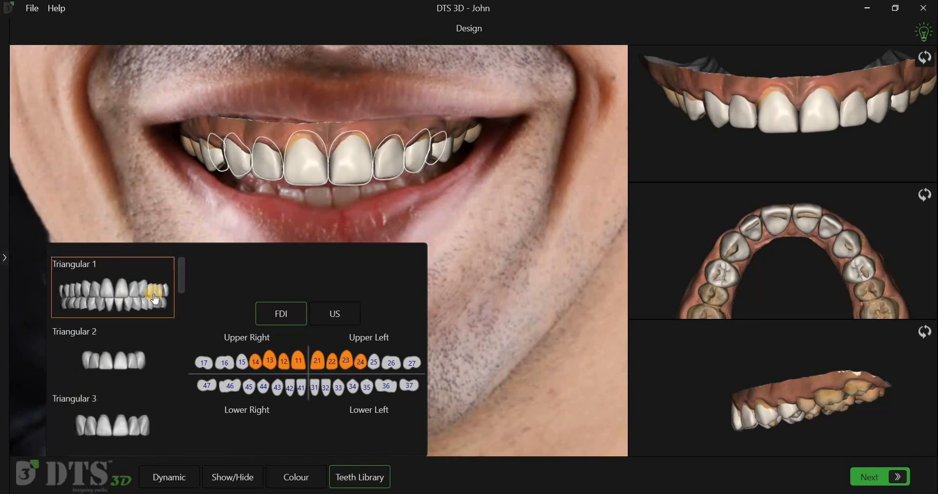
pyautogui.click(155, 299)
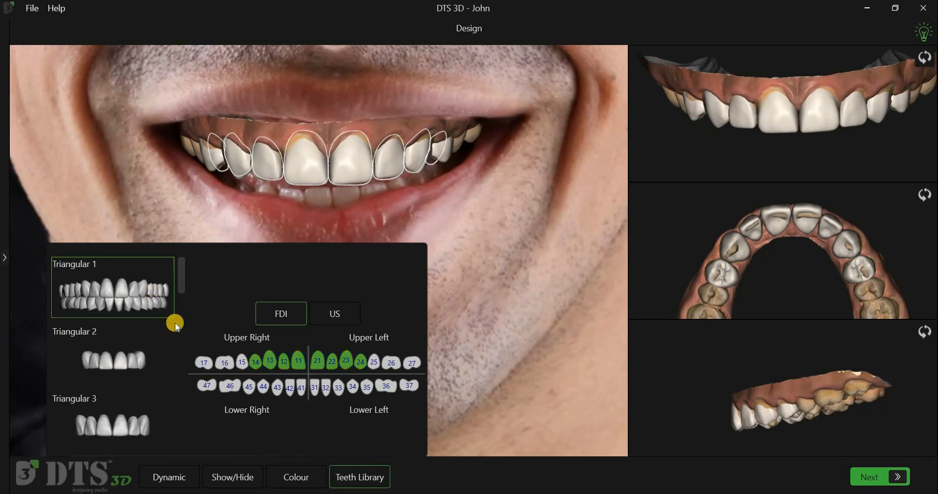
# Step: Replace the incisor shells 12, 11, 21 and 22 with the Oval 1 library shapes and go back to the Triangular 1 set
pyautogui.scroll(-3, 142, 413)
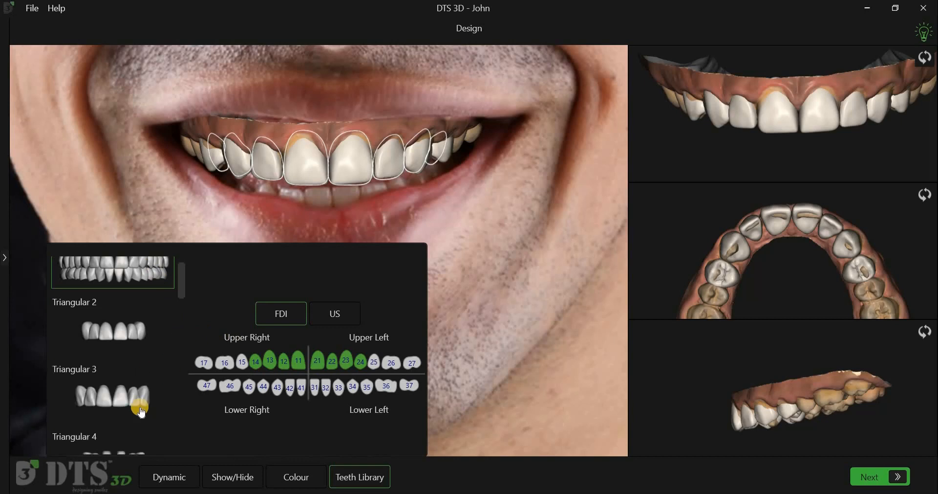
pyautogui.click(133, 365)
pyautogui.click(298, 362)
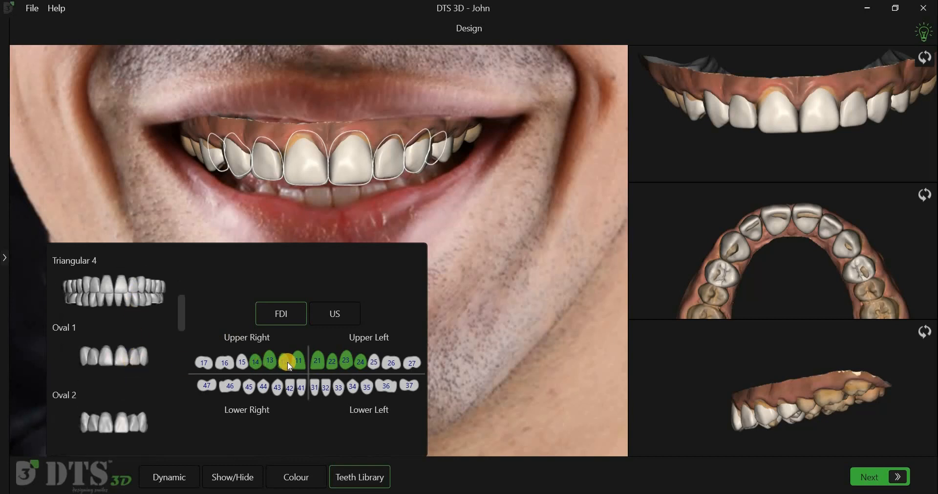
pyautogui.click(317, 365)
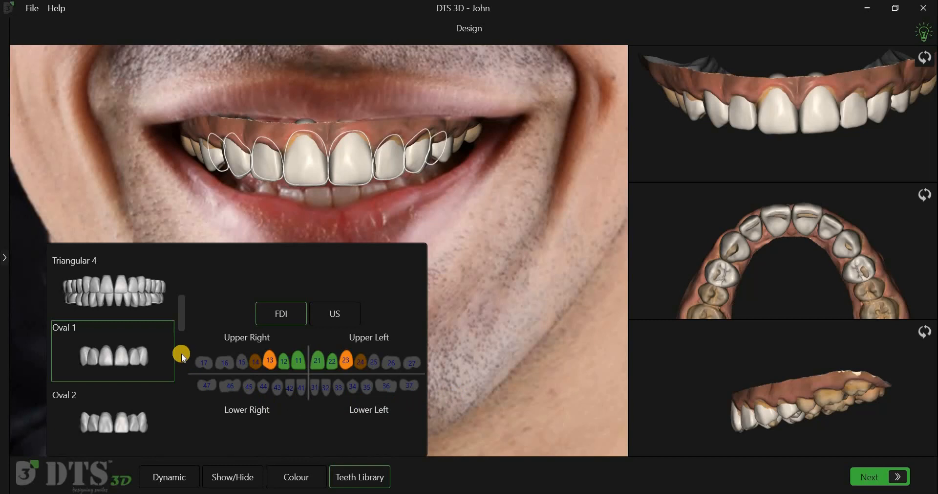
pyautogui.click(180, 277)
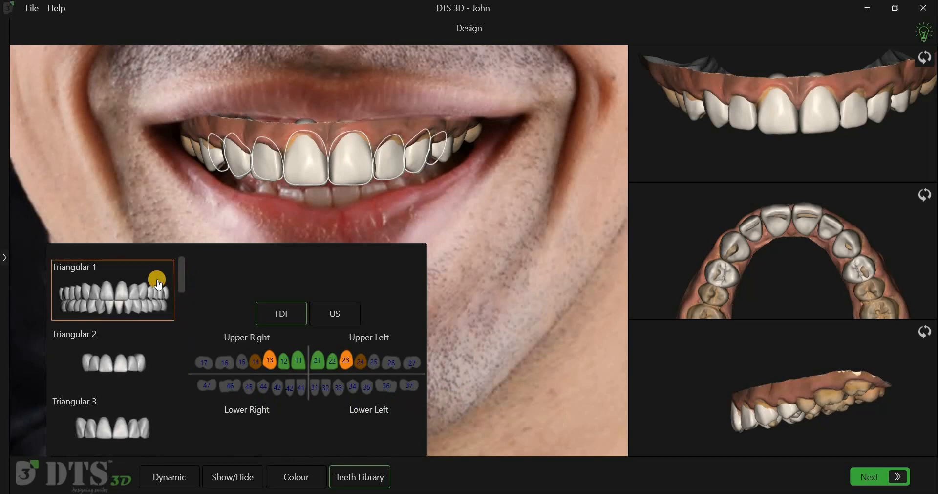
pyautogui.click(159, 285)
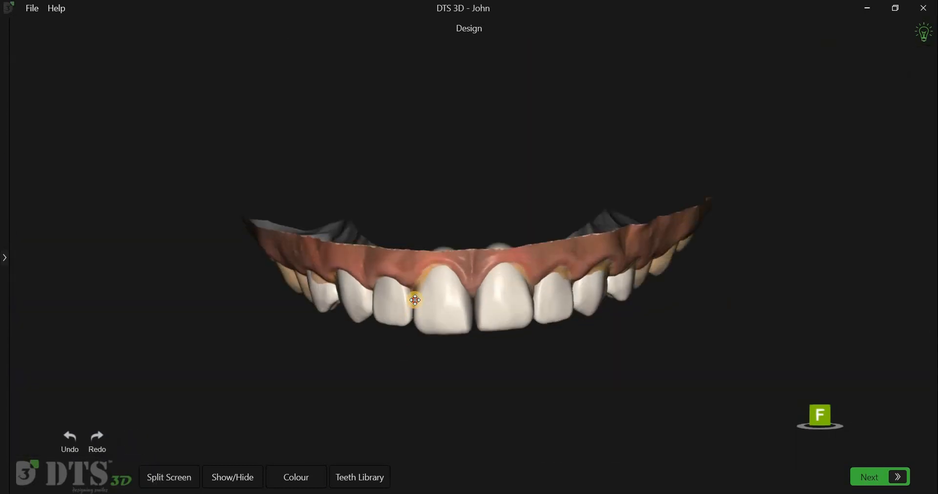
# Step: Show the model full screen in the occlusal view and select the shell of tooth 11
pyautogui.moveTo(413, 299); pyautogui.dragTo(529, 264)
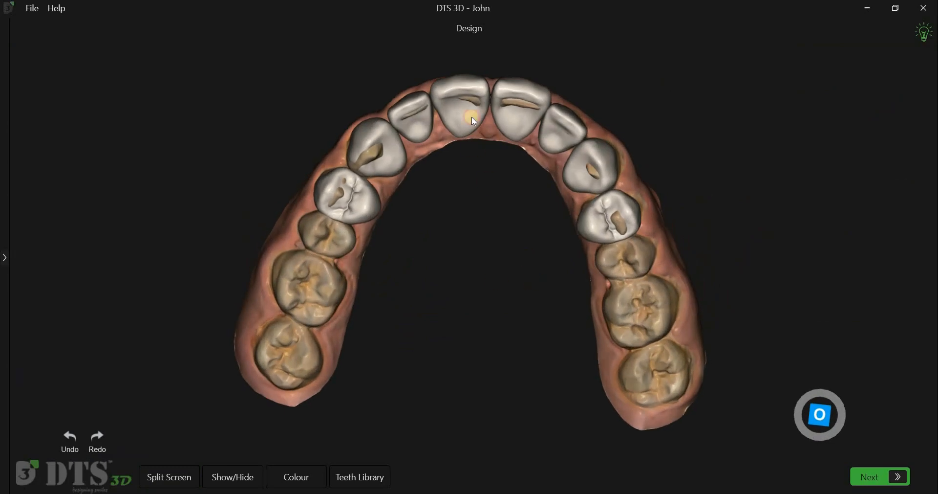
pyautogui.moveTo(474, 121); pyautogui.dragTo(493, 174)
pyautogui.moveTo(707, 232); pyautogui.dragTo(706, 226, button='middle')
pyautogui.moveTo(670, 253); pyautogui.dragTo(681, 253, button='right')
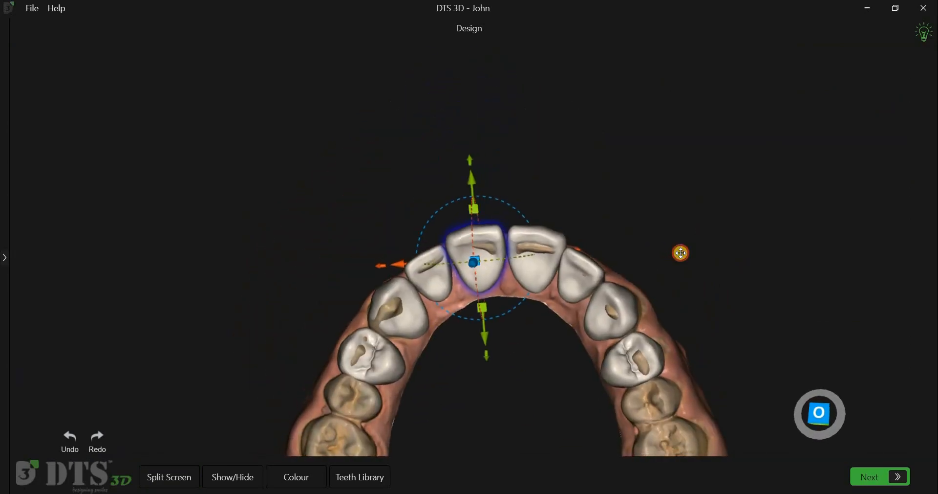
pyautogui.click(802, 407)
pyautogui.moveTo(547, 412); pyautogui.dragTo(478, 160, button='right')
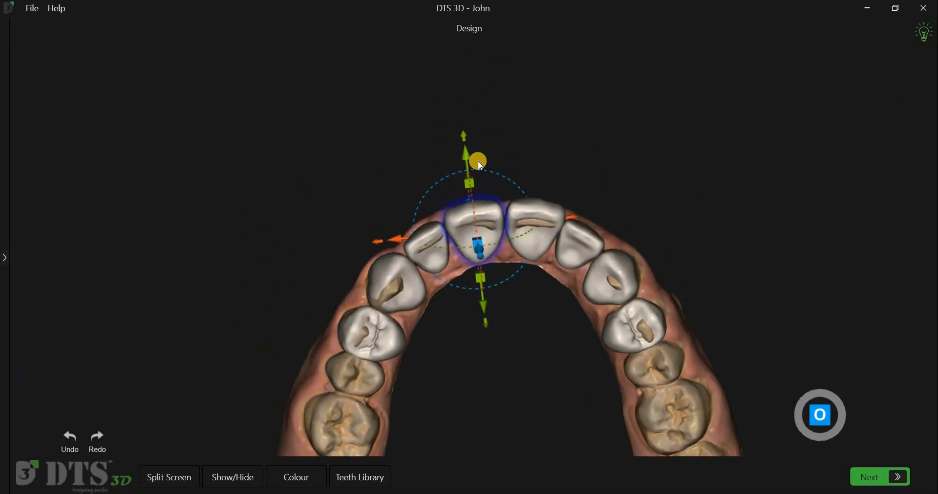
pyautogui.scroll(5, 505, 136)
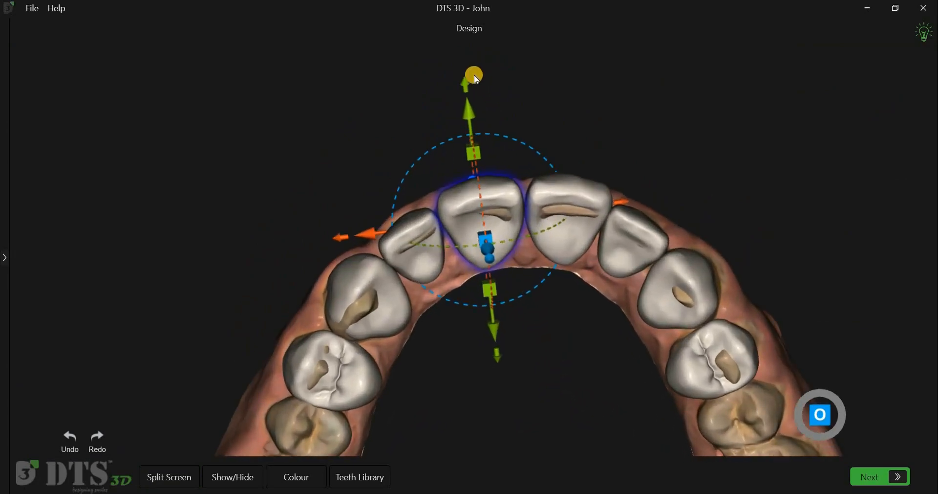
# Step: Adjust the shell of tooth 11 slightly in the labial direction using its manipulation handles
pyautogui.click(481, 137)
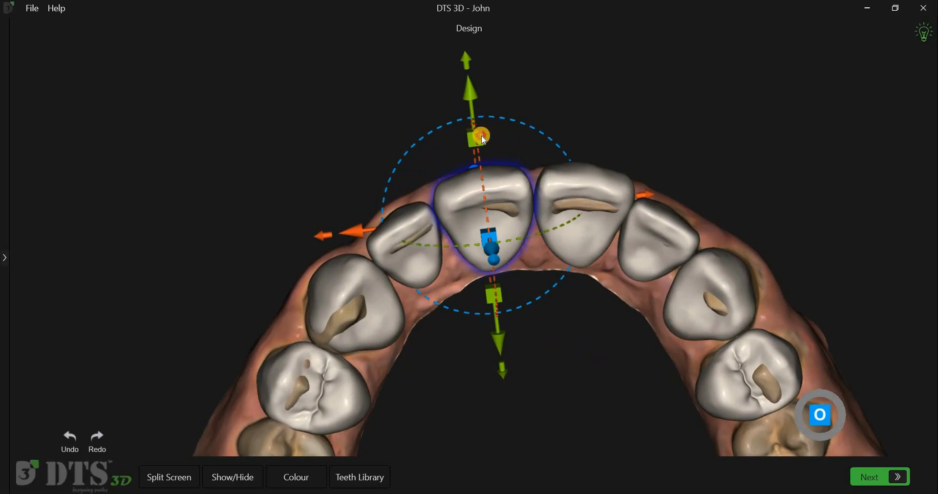
pyautogui.click(482, 136)
pyautogui.click(482, 136)
pyautogui.moveTo(476, 108); pyautogui.dragTo(468, 55)
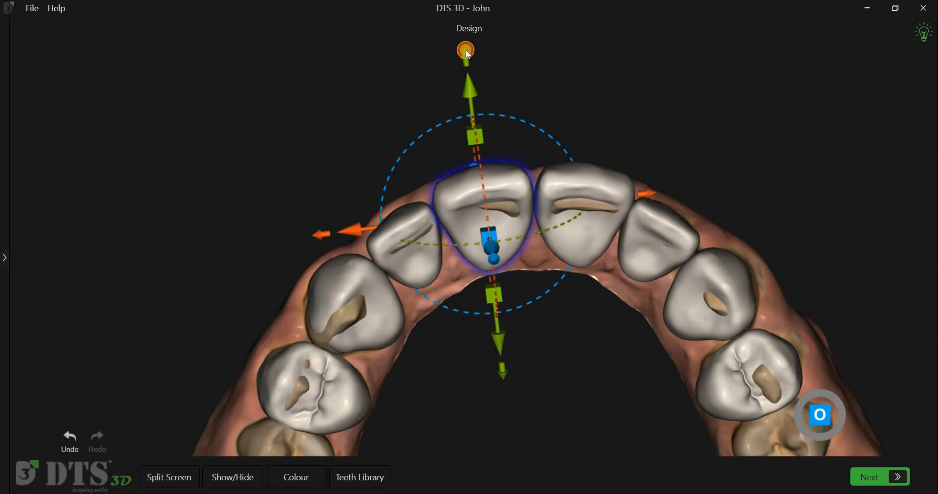
pyautogui.click(466, 57)
pyautogui.click(467, 56)
pyautogui.click(466, 56)
pyautogui.moveTo(531, 78); pyautogui.dragTo(569, 85)
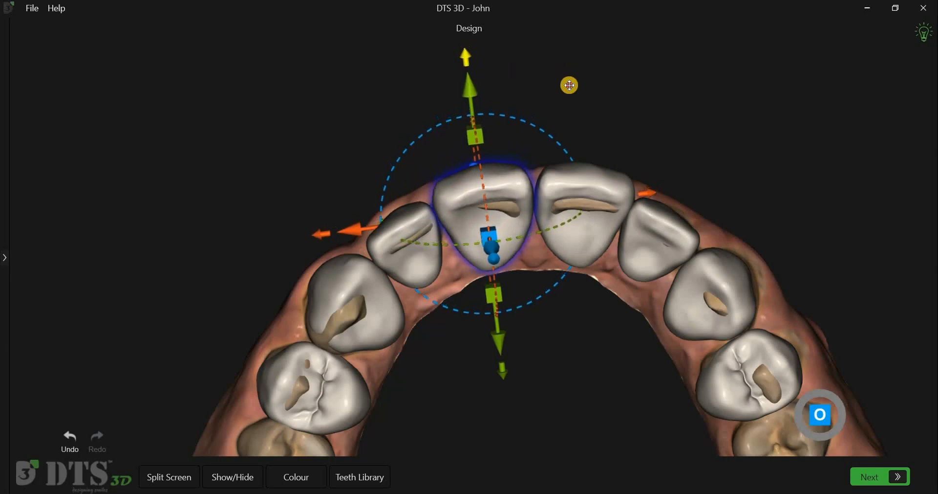
# Step: Examine the shell of tooth 11 and its labial handles from the right side and the front
pyautogui.moveTo(518, 227); pyautogui.dragTo(819, 414, button='right')
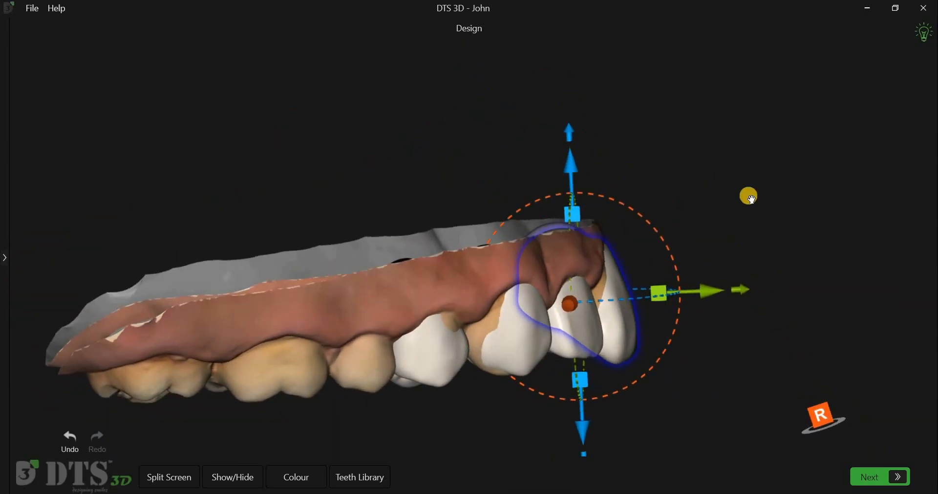
pyautogui.moveTo(748, 196); pyautogui.dragTo(742, 256, button='right')
pyautogui.moveTo(741, 255); pyautogui.dragTo(710, 153, button='middle')
pyautogui.click(610, 273)
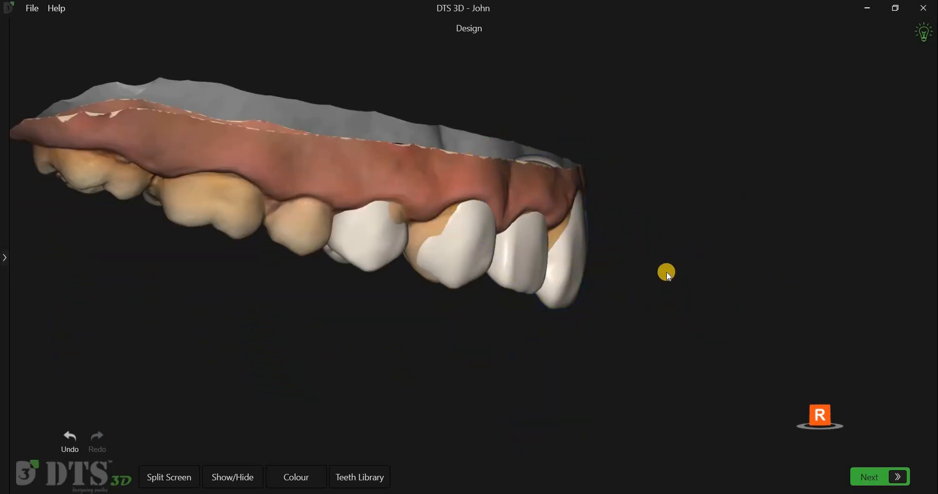
pyautogui.moveTo(666, 271); pyautogui.dragTo(688, 274)
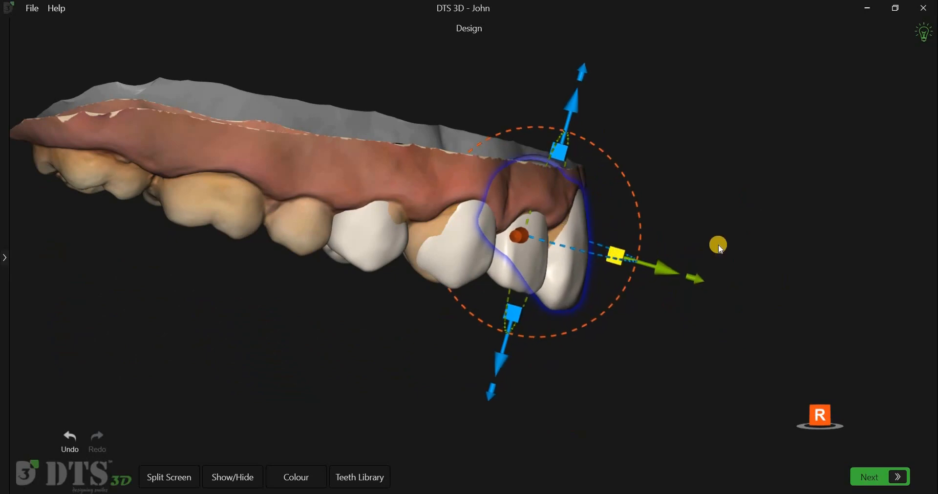
pyautogui.moveTo(612, 223); pyautogui.dragTo(489, 190)
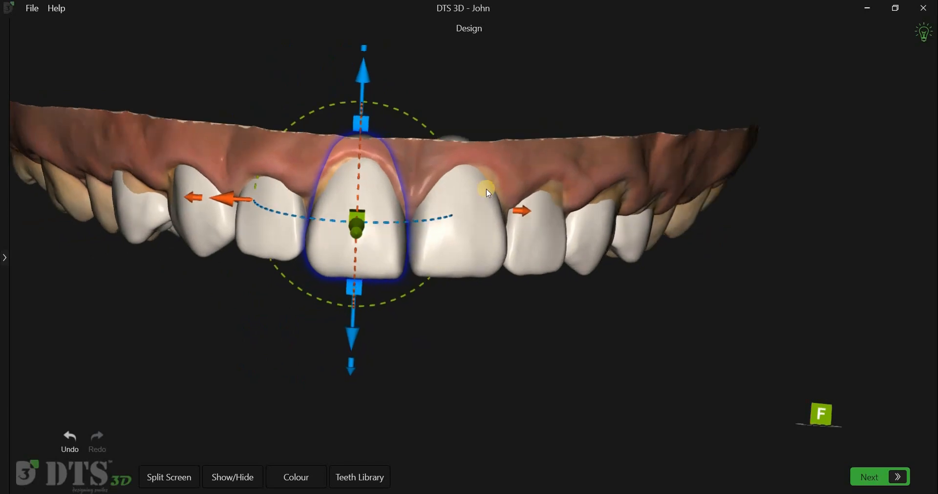
# Step: Rotate the shell of tooth 11 slightly in the frontal view
pyautogui.click(390, 188)
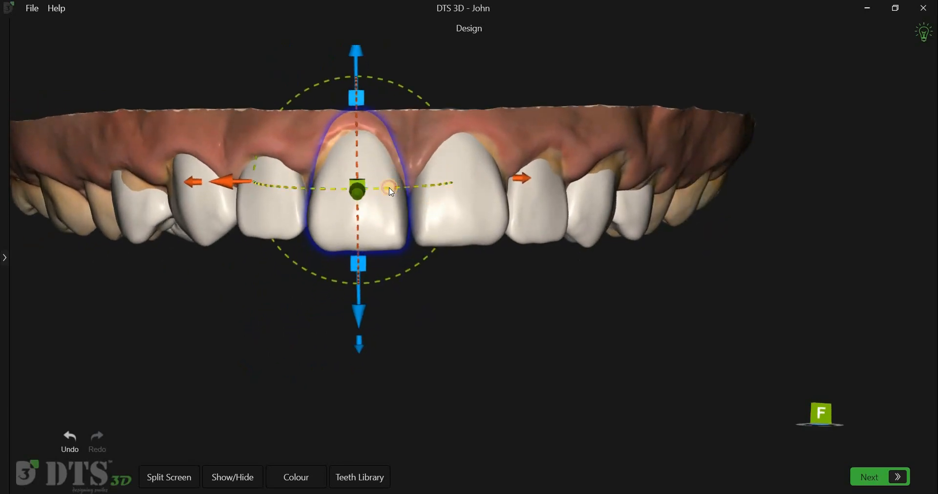
pyautogui.click(358, 224)
pyautogui.click(384, 278)
pyautogui.moveTo(381, 280); pyautogui.dragTo(384, 279)
# Step: Rotate the shell of the first premolar 14 slightly about its long axis in the occlusal view
pyautogui.moveTo(476, 397); pyautogui.dragTo(482, 205, button='right')
pyautogui.moveTo(501, 369); pyautogui.dragTo(495, 346, button='right')
pyautogui.click(263, 267)
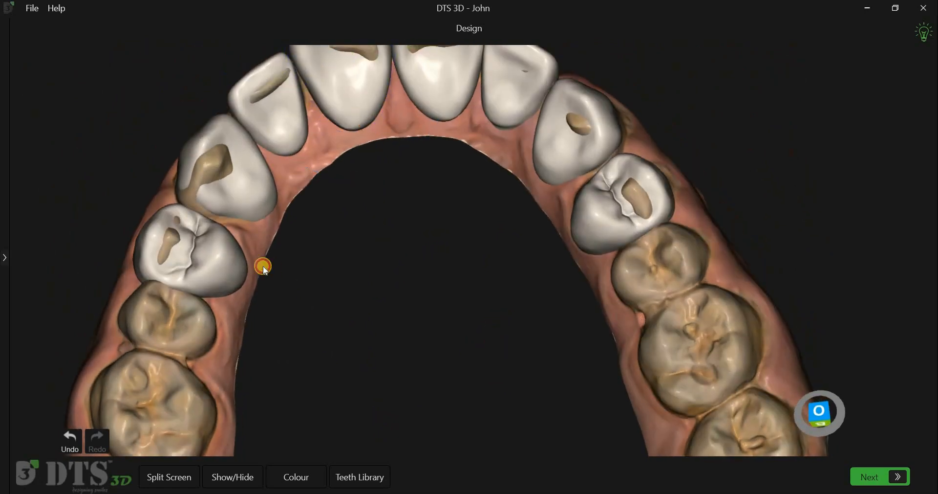
pyautogui.moveTo(263, 266); pyautogui.dragTo(207, 228, button='right')
pyautogui.click(138, 166)
pyautogui.moveTo(135, 167); pyautogui.dragTo(142, 165)
# Step: Move the shell of the first premolar 24 slightly outward and nudge the shell of canine 23
pyautogui.click(587, 233)
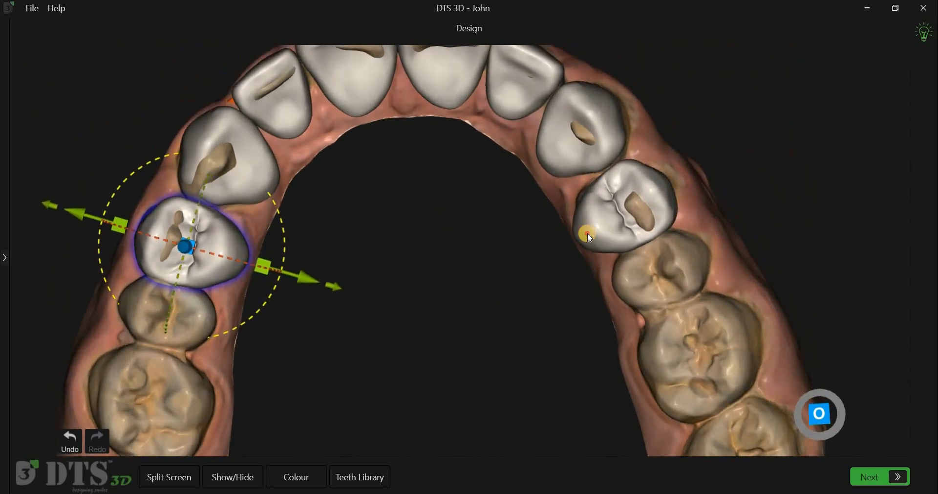
pyautogui.click(610, 237)
pyautogui.moveTo(612, 233); pyautogui.dragTo(615, 229)
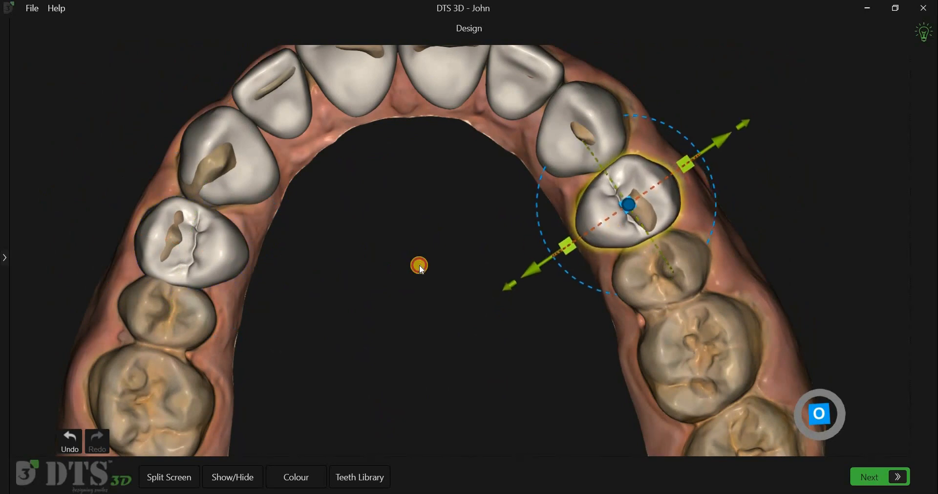
pyautogui.click(575, 257)
pyautogui.moveTo(574, 168); pyautogui.dragTo(582, 254, button='middle')
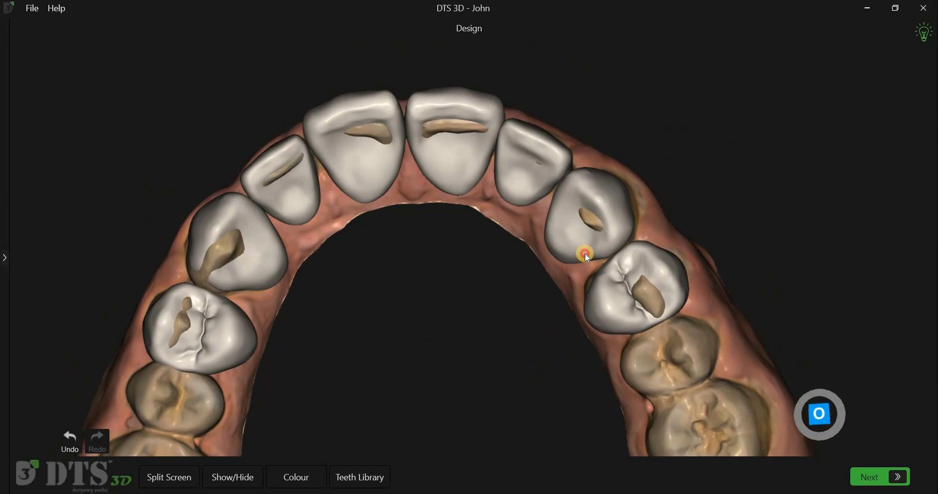
pyautogui.click(586, 253)
pyautogui.moveTo(586, 253); pyautogui.dragTo(588, 252)
# Step: Select the central incisor shells 11 and 21 together and move them slightly toward the palate
pyautogui.click(428, 297)
pyautogui.click(440, 286)
pyautogui.moveTo(451, 238); pyautogui.dragTo(373, 181, button='right')
pyautogui.click(456, 182)
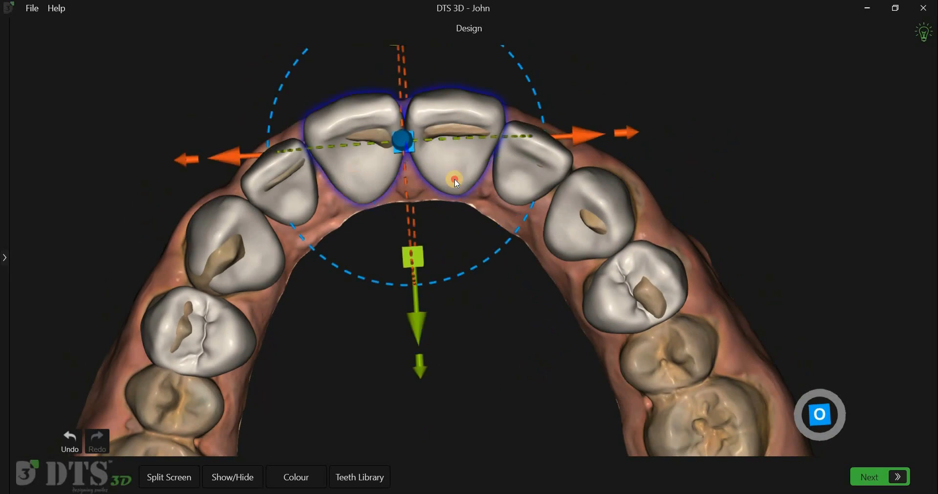
pyautogui.moveTo(455, 183); pyautogui.dragTo(454, 184)
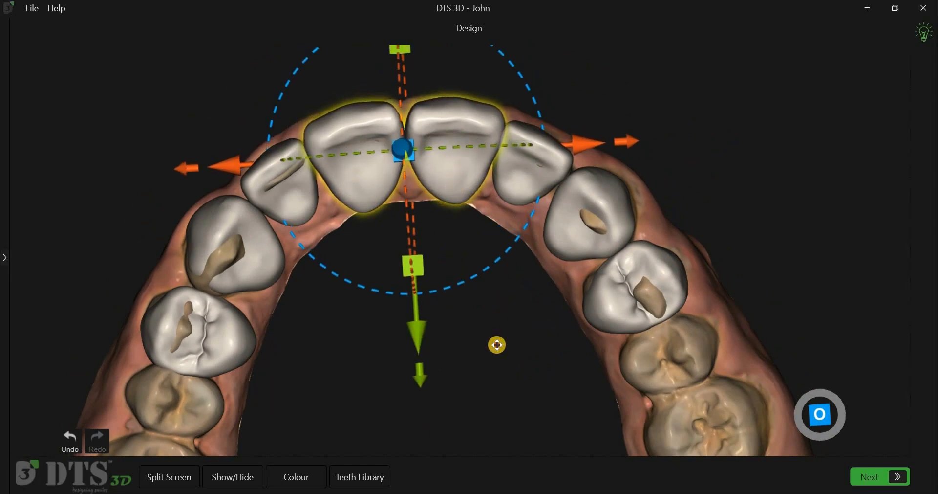
# Step: Inspect the position of the two central incisor shells against the arch from the side and occlusally
pyautogui.click(593, 429)
pyautogui.moveTo(593, 429); pyautogui.dragTo(593, 176, button='right')
pyautogui.click(598, 178)
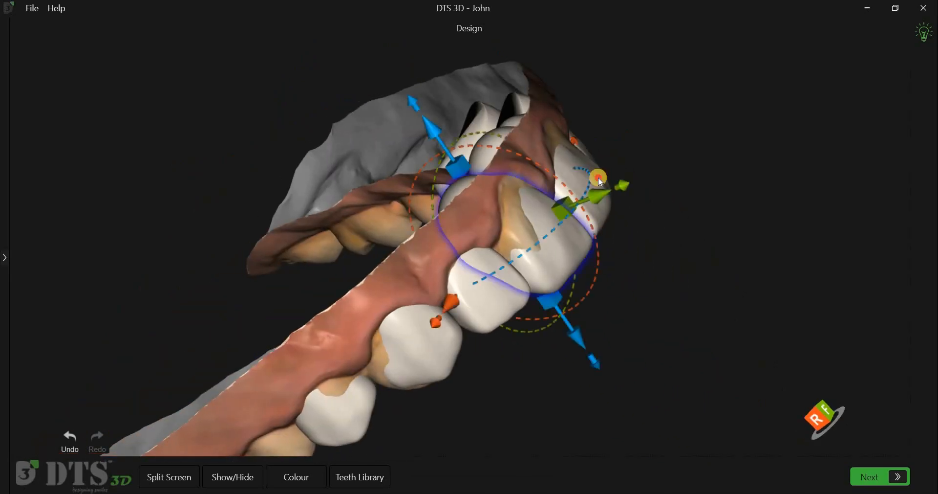
pyautogui.moveTo(740, 246); pyautogui.dragTo(663, 390, button='right')
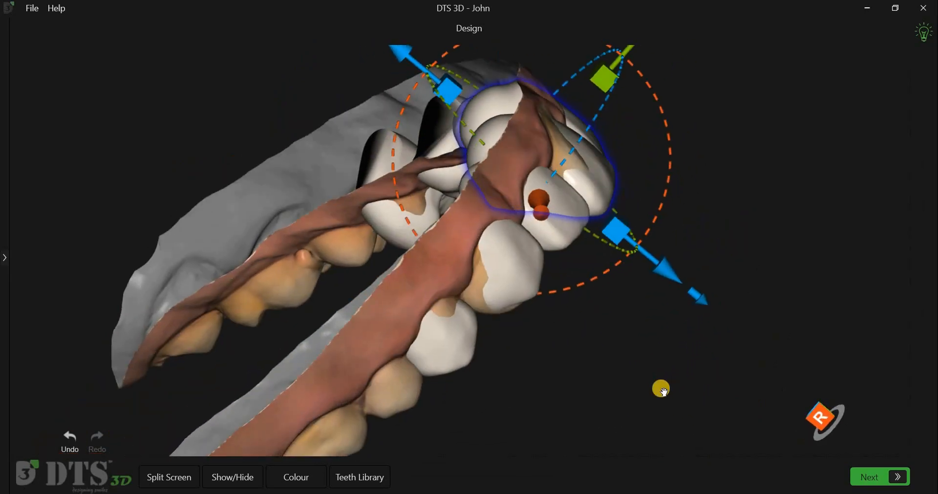
pyautogui.moveTo(605, 182); pyautogui.dragTo(577, 173, button='right')
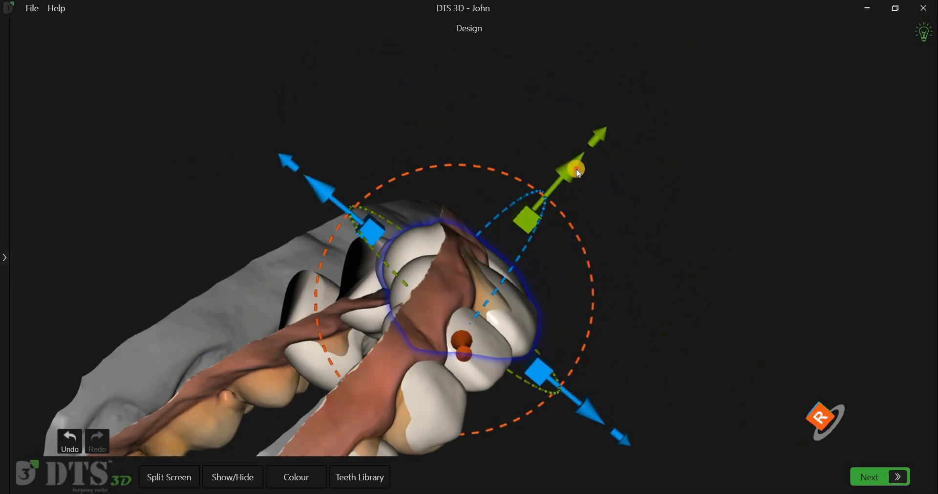
pyautogui.moveTo(586, 238); pyautogui.dragTo(549, 199)
pyautogui.moveTo(399, 344); pyautogui.dragTo(542, 320, button='middle')
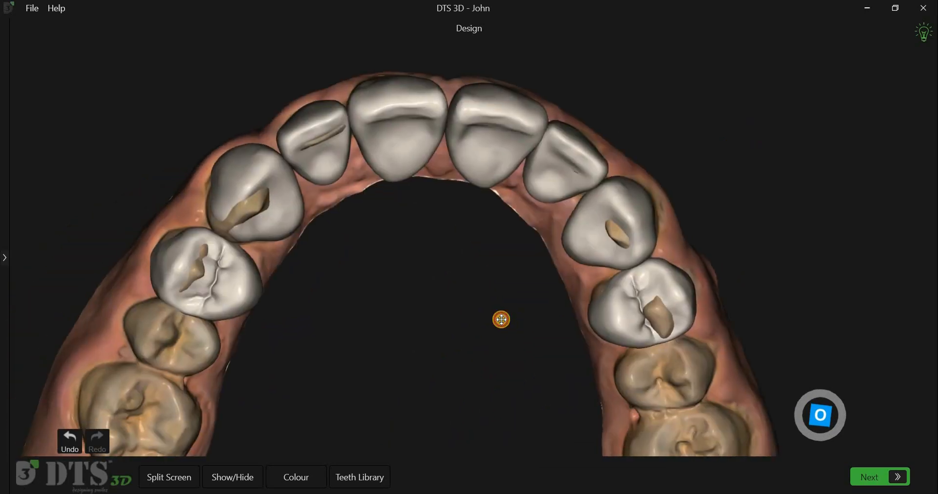
pyautogui.scroll(-4, 502, 319)
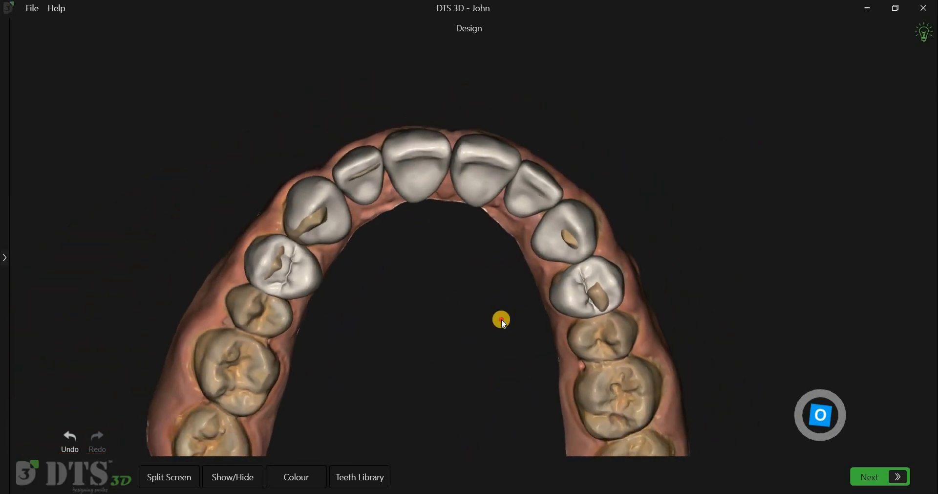
# Step: Rotate the shell of lateral incisor 12 slightly in the frontal view and check its position beside the central incisor
pyautogui.scroll(-2, 502, 319)
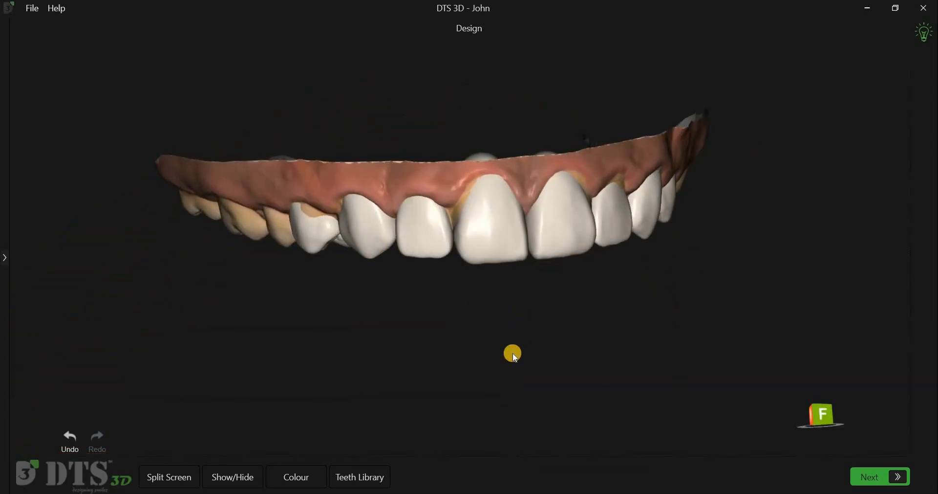
pyautogui.moveTo(513, 354); pyautogui.dragTo(517, 355)
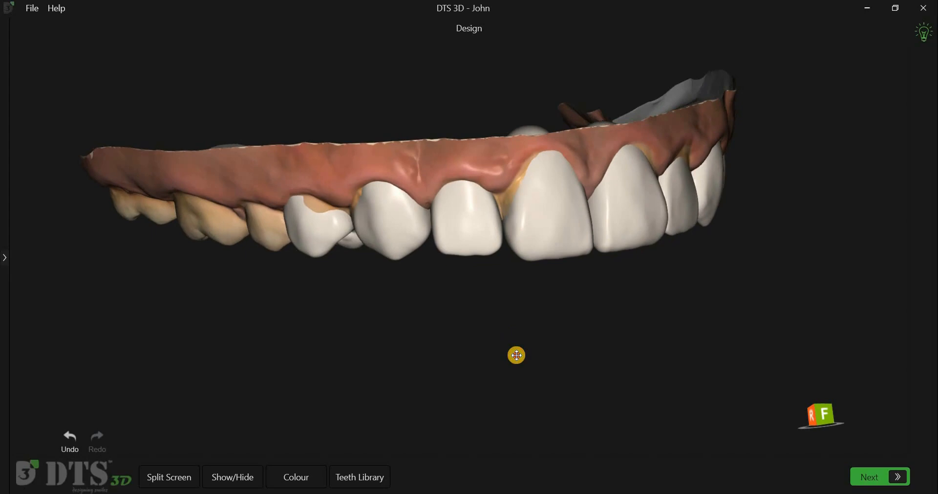
pyautogui.click(496, 271)
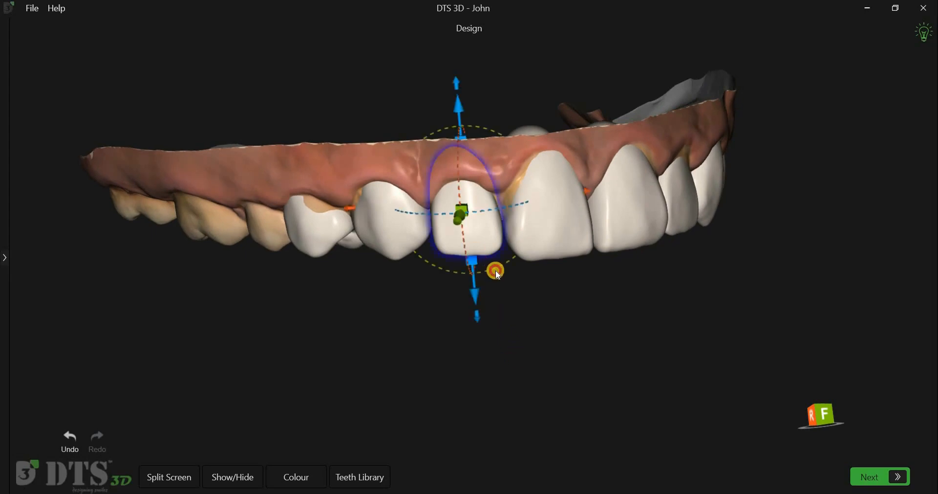
pyautogui.moveTo(499, 275); pyautogui.dragTo(482, 318)
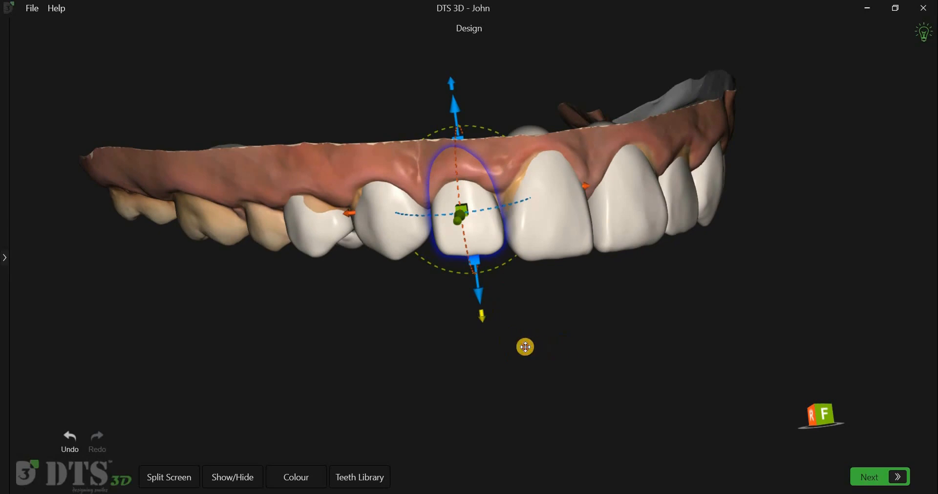
pyautogui.click(515, 346)
pyautogui.click(373, 233)
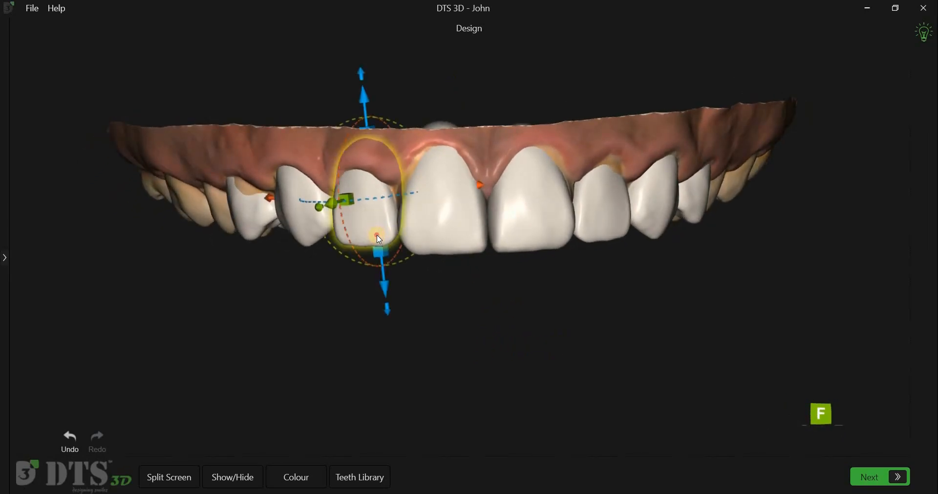
pyautogui.click(555, 341)
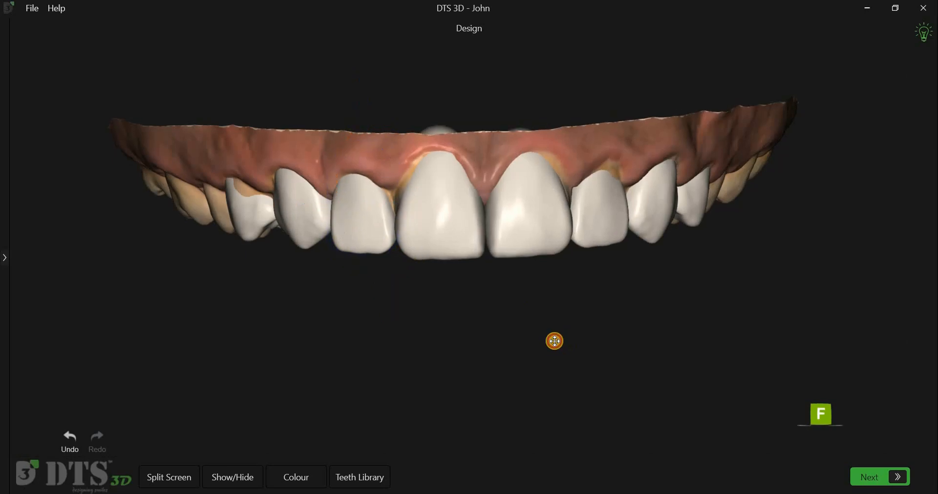
# Step: Make the upper shells semi-transparent and examine how they cover the teeth of the maxilla scan
pyautogui.click(251, 473)
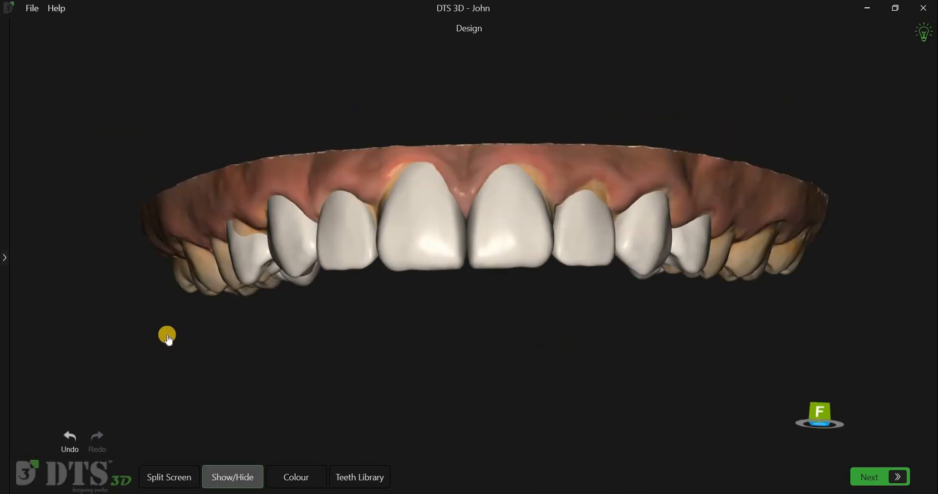
pyautogui.moveTo(130, 340); pyautogui.dragTo(120, 340)
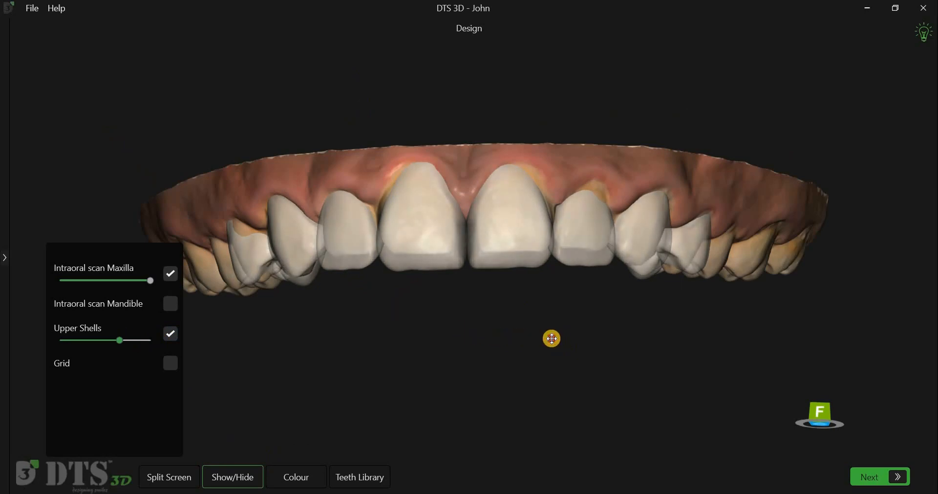
pyautogui.moveTo(587, 337); pyautogui.dragTo(477, 346)
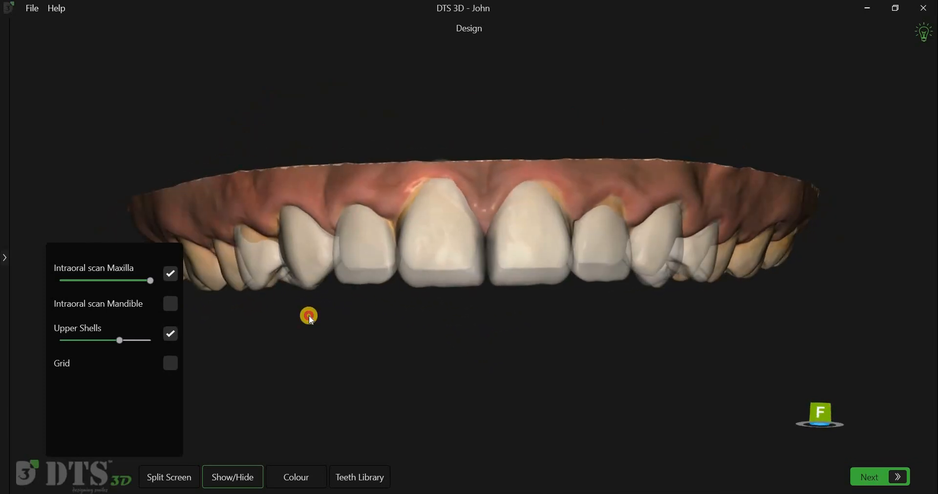
pyautogui.moveTo(309, 317); pyautogui.dragTo(311, 331)
# Step: Restore the upper shells to full opacity and check the whole arch from the front
pyautogui.moveTo(139, 347); pyautogui.dragTo(164, 335)
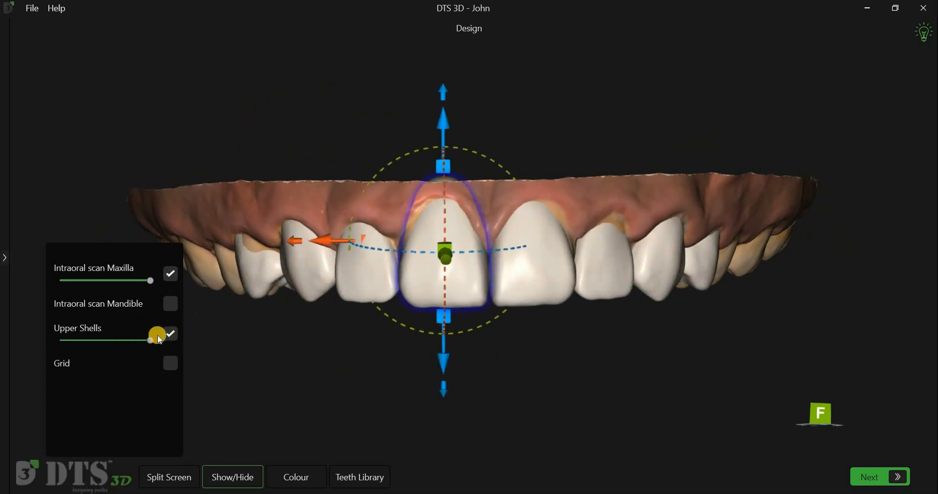
pyautogui.moveTo(124, 346); pyautogui.dragTo(242, 353)
pyautogui.click(242, 353)
pyautogui.click(247, 472)
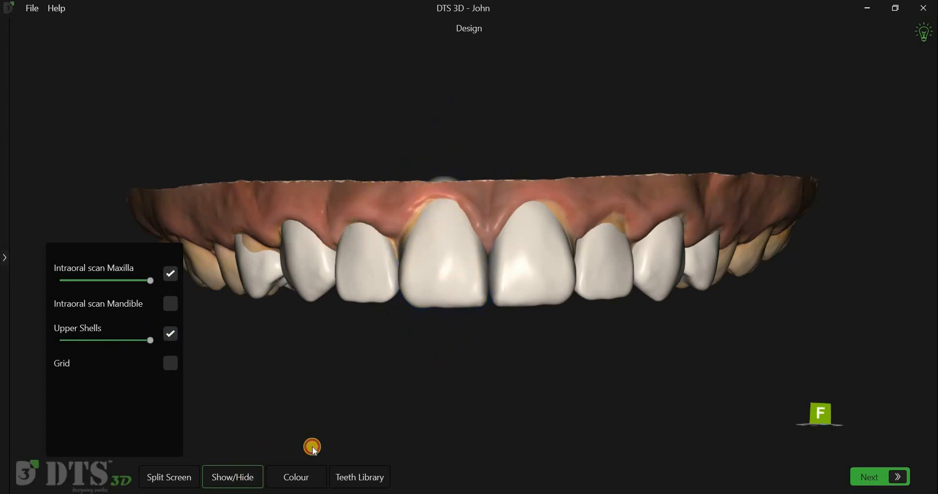
pyautogui.moveTo(305, 443); pyautogui.dragTo(487, 403)
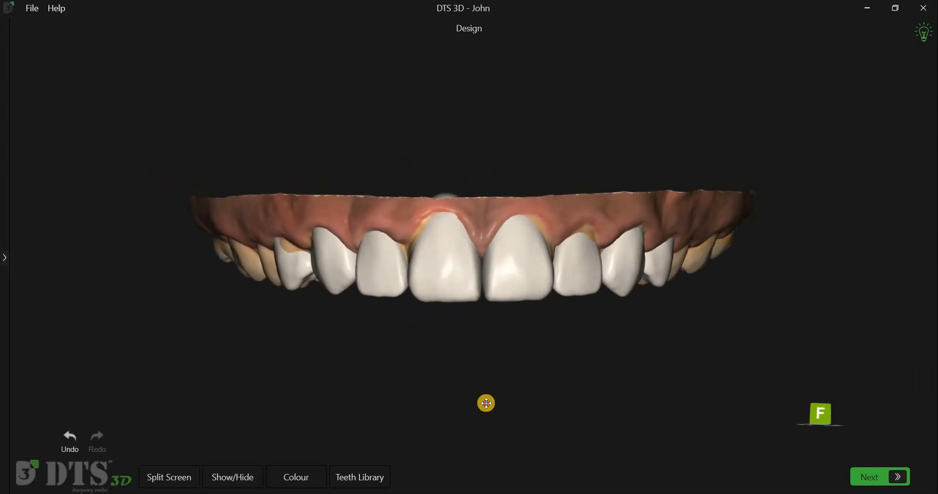
# Step: Switch to the split-screen view and hide the templates over the smile photo
pyautogui.click(178, 472)
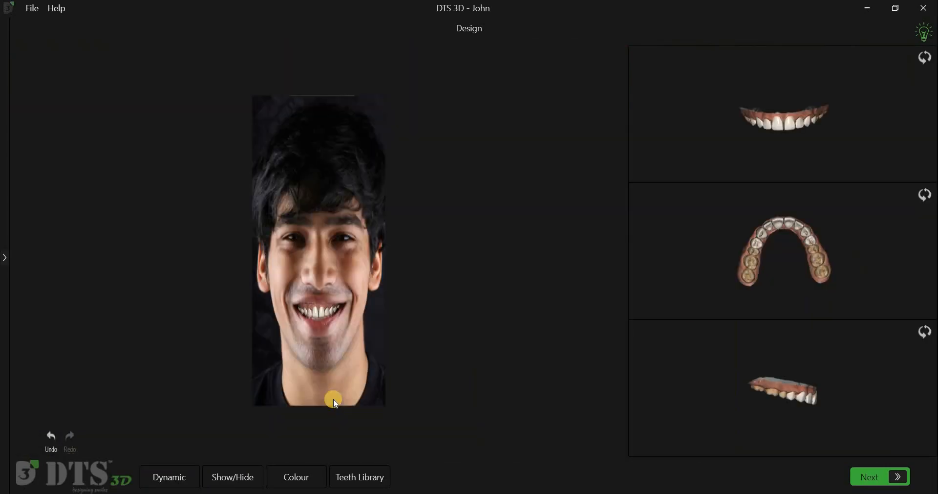
pyautogui.scroll(8, 333, 401)
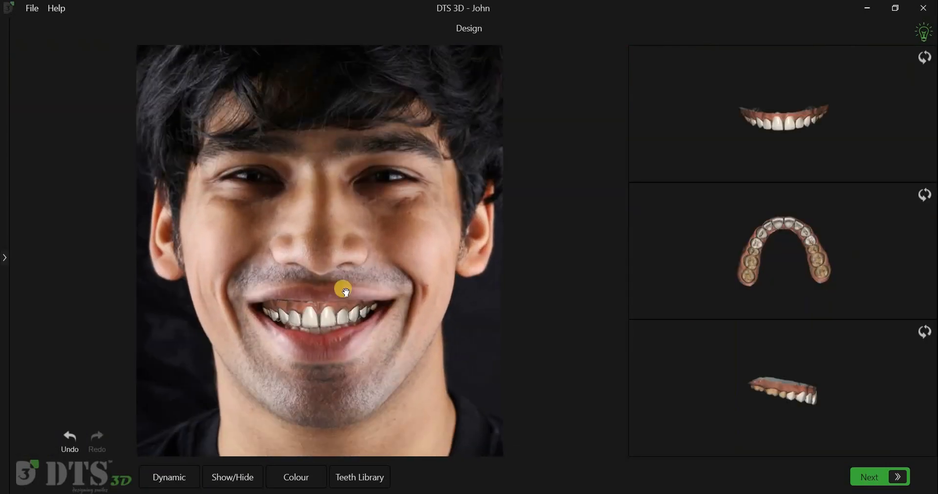
pyautogui.scroll(5, 341, 286)
pyautogui.click(232, 476)
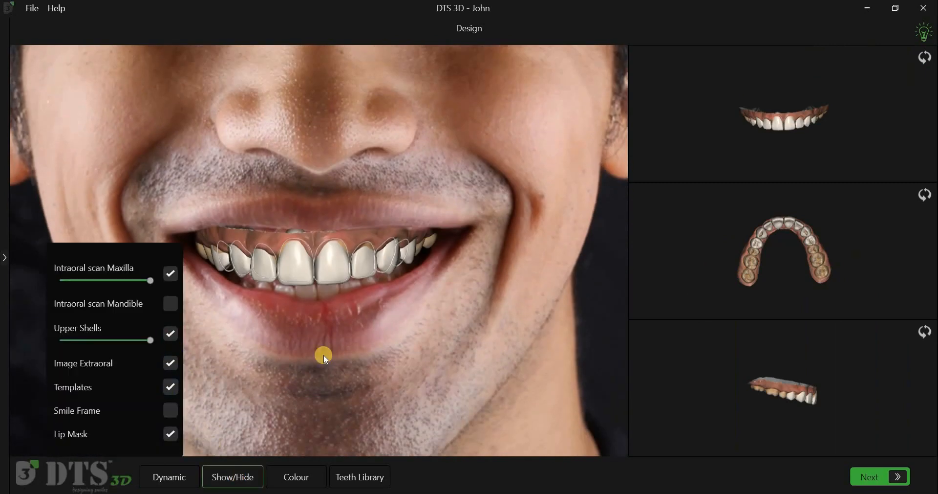
pyautogui.click(247, 472)
# Step: Compare the smile before and after on the face photo by hiding the upper shells and showing them again
pyautogui.scroll(2, 321, 401)
pyautogui.scroll(-3, 322, 401)
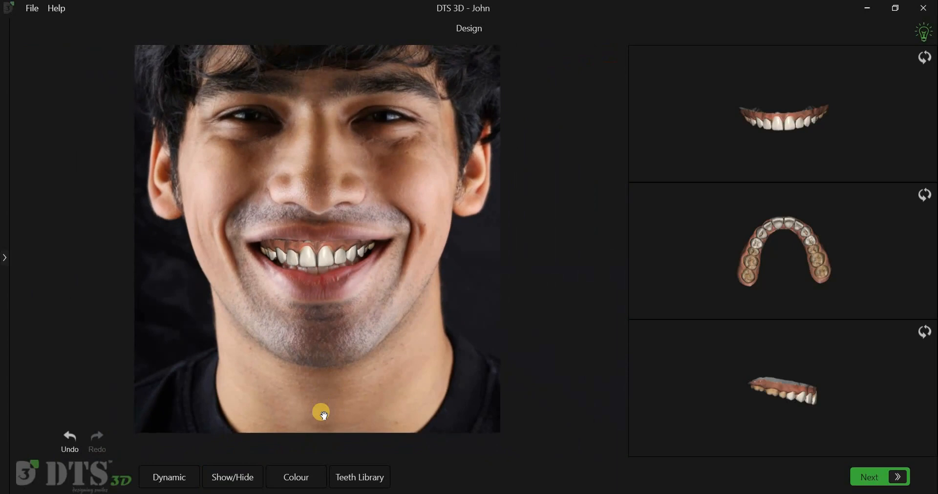
pyautogui.scroll(3, 324, 415)
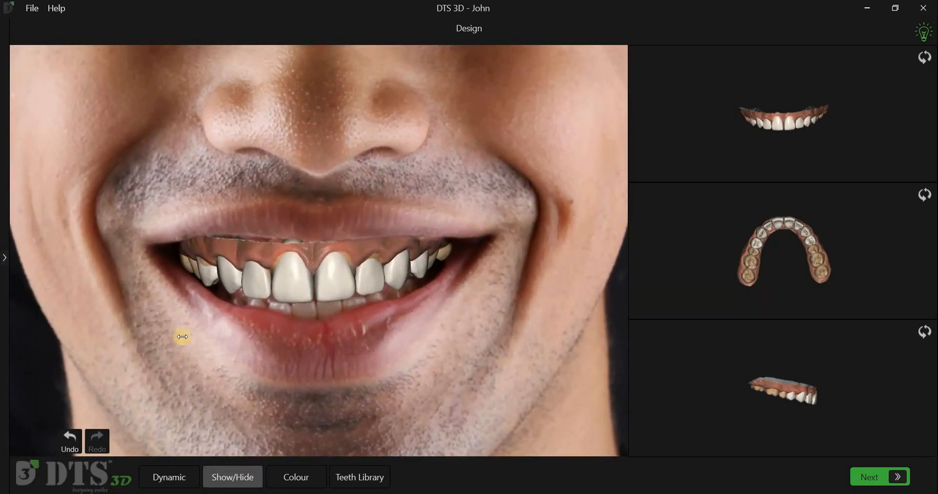
pyautogui.click(174, 334)
pyautogui.click(174, 334)
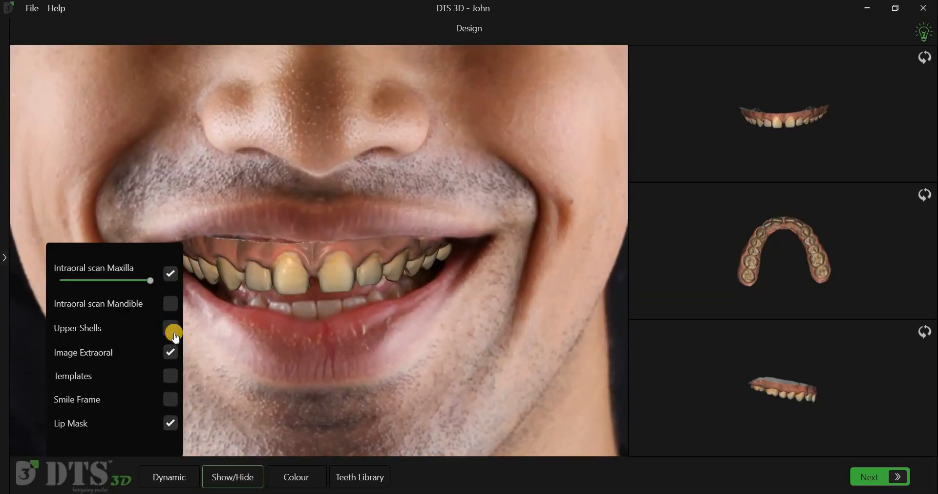
pyautogui.click(171, 332)
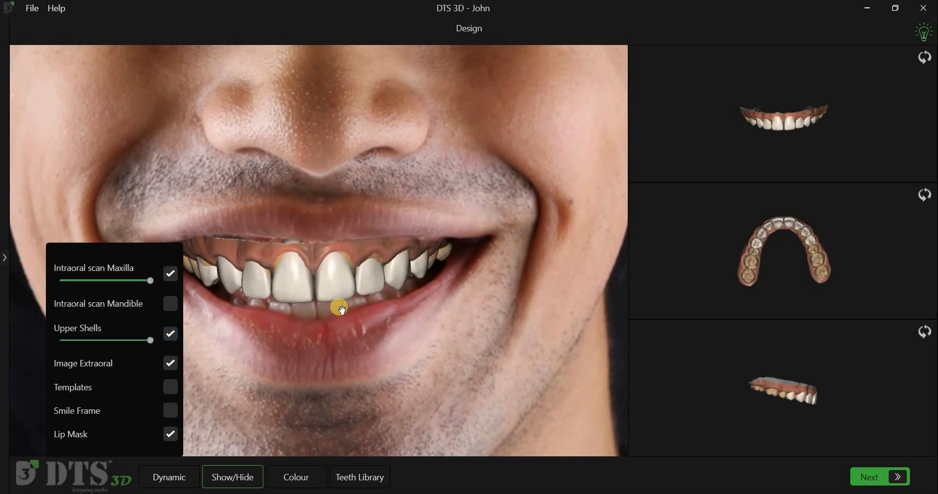
pyautogui.scroll(-2, 337, 308)
pyautogui.moveTo(230, 318); pyautogui.dragTo(247, 279, button='middle')
pyautogui.click(232, 477)
# Step: Advance from the Design stage to the Sculpt stage and view the arch from the front
pyautogui.click(868, 477)
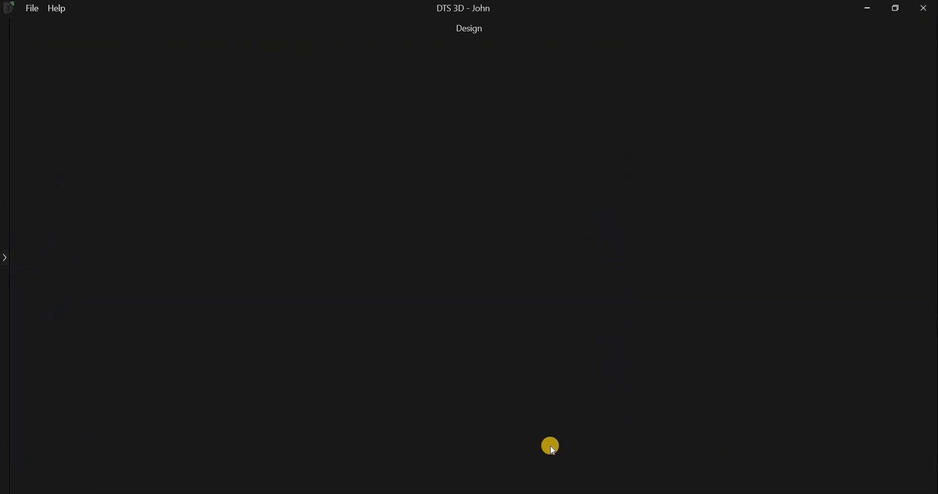
pyautogui.click(6, 257)
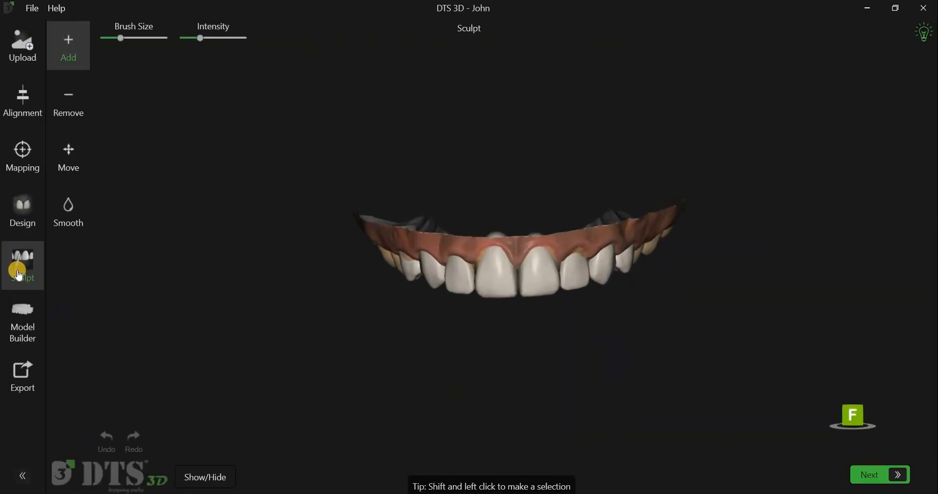
pyautogui.click(24, 475)
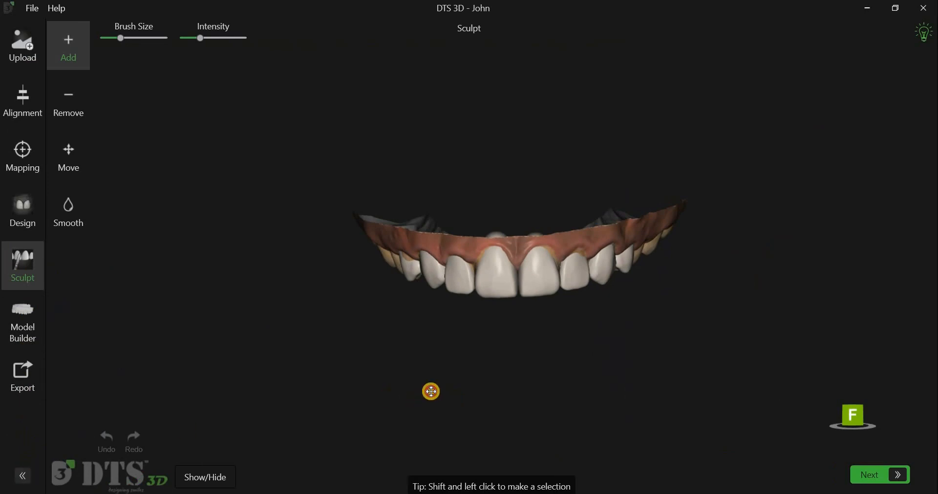
pyautogui.moveTo(442, 344); pyautogui.dragTo(417, 387)
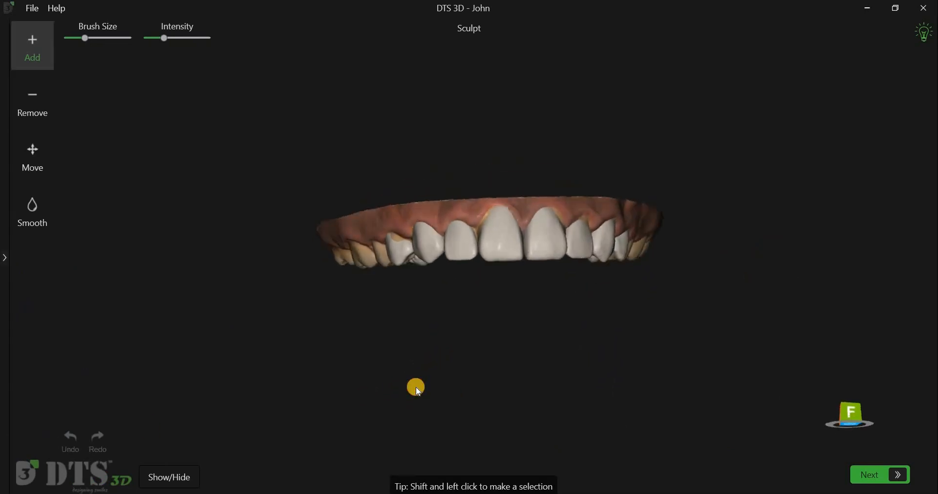
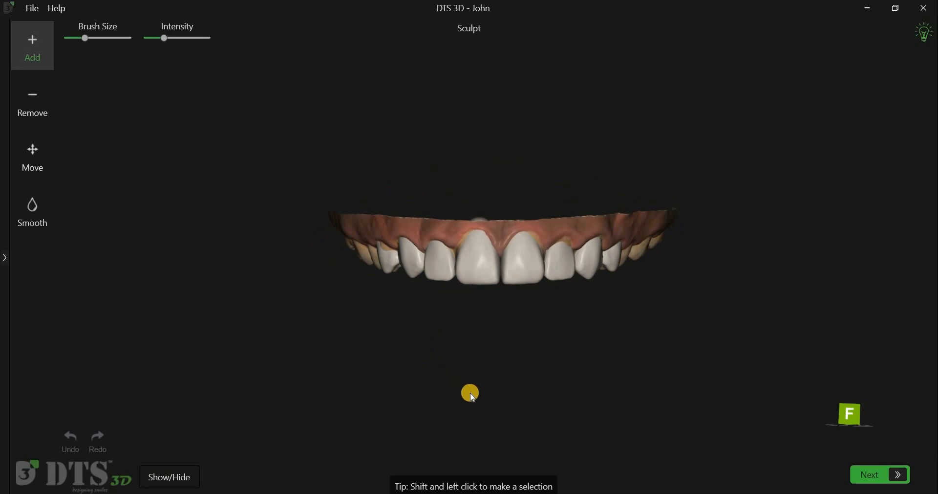
# Step: Add material to the front surface of the upper left central incisor shell with a larger brush and a lower intensity
pyautogui.scroll(7, 486, 399)
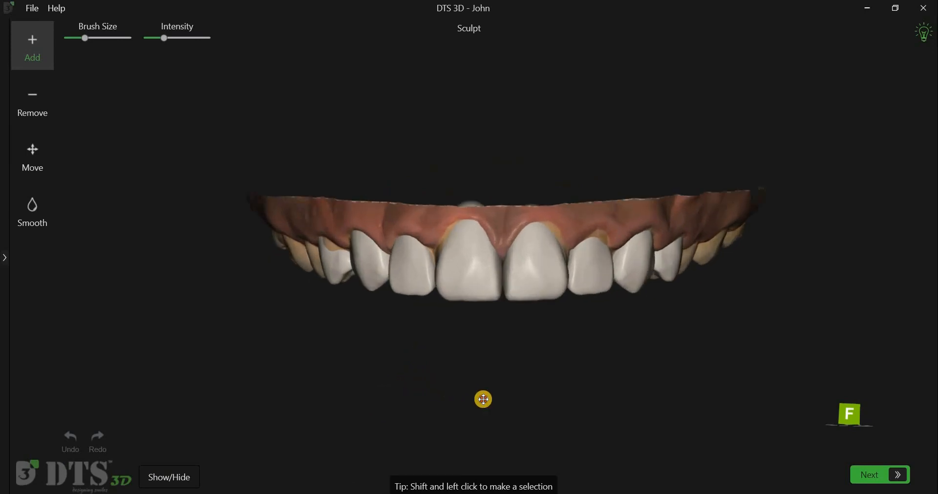
pyautogui.scroll(2, 464, 397)
pyautogui.moveTo(463, 396); pyautogui.dragTo(455, 398, button='right')
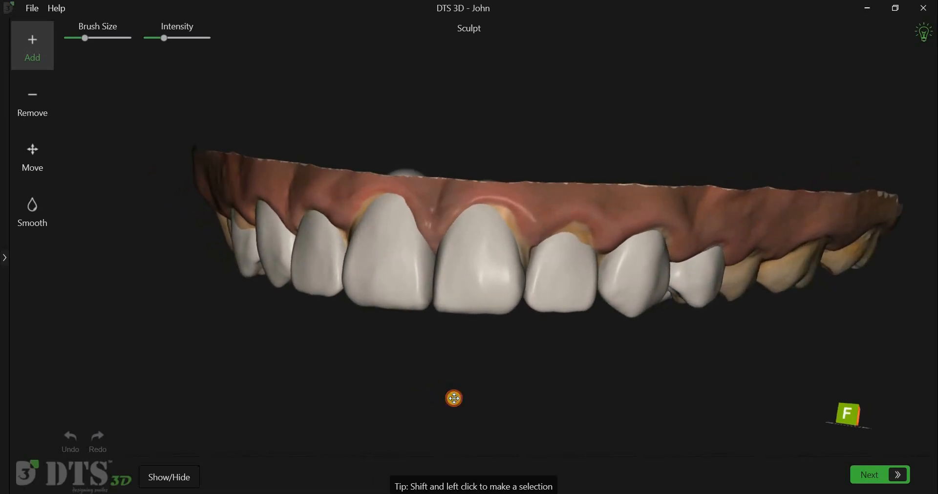
pyautogui.scroll(3, 454, 397)
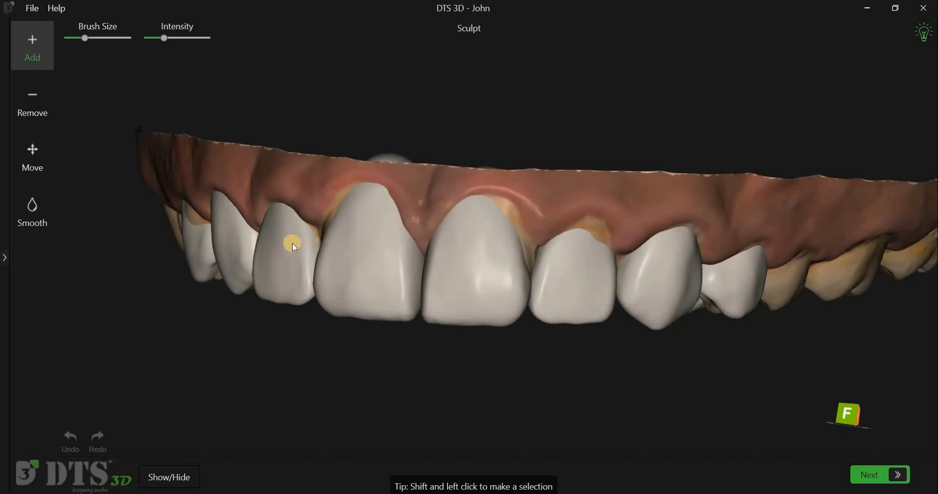
pyautogui.moveTo(256, 234); pyautogui.dragTo(193, 191, button='right')
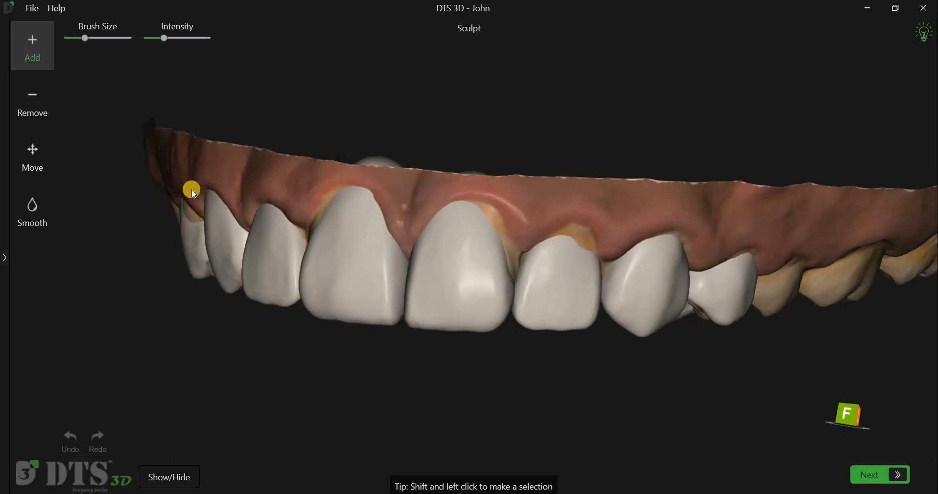
pyautogui.moveTo(162, 161); pyautogui.dragTo(131, 144)
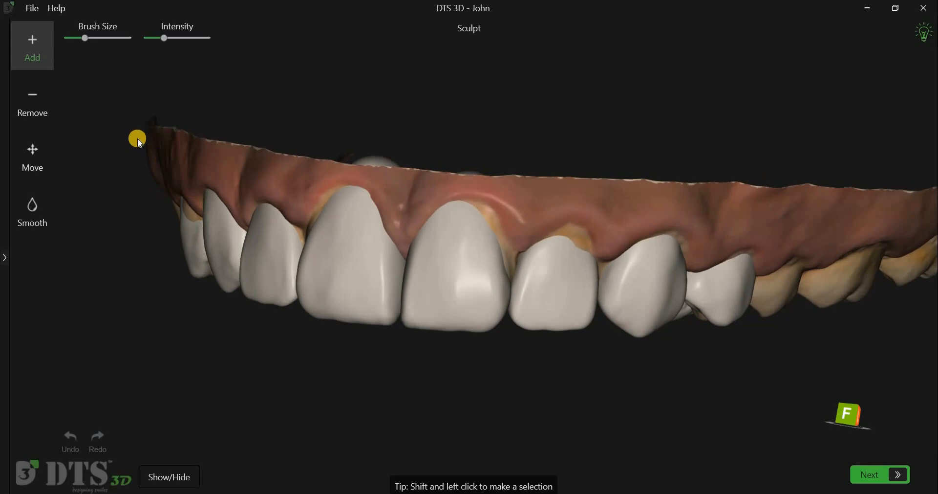
pyautogui.keyDown('shift'); pyautogui.click(483, 276); pyautogui.keyUp('shift')
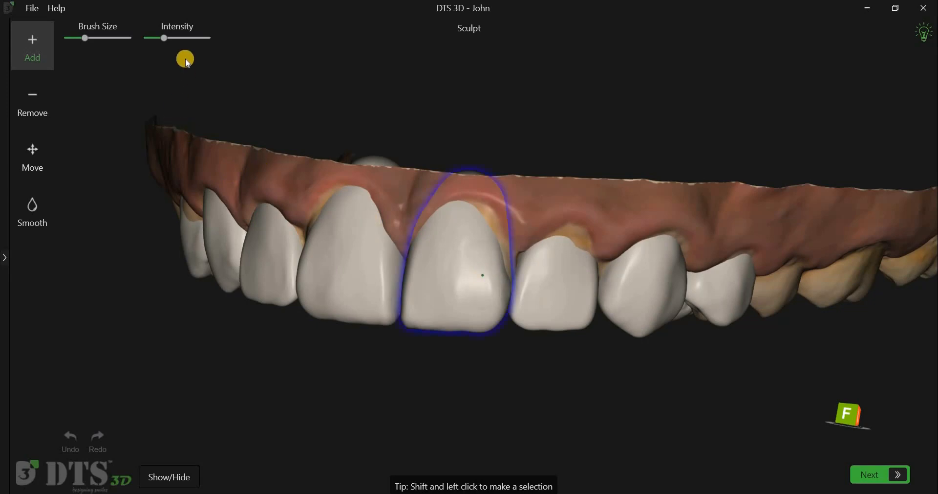
pyautogui.click(165, 38)
pyautogui.moveTo(494, 245)
pyautogui.mouseDown()
pyautogui.moveTo(498, 235)
pyautogui.moveTo(504, 288)
pyautogui.mouseUp()
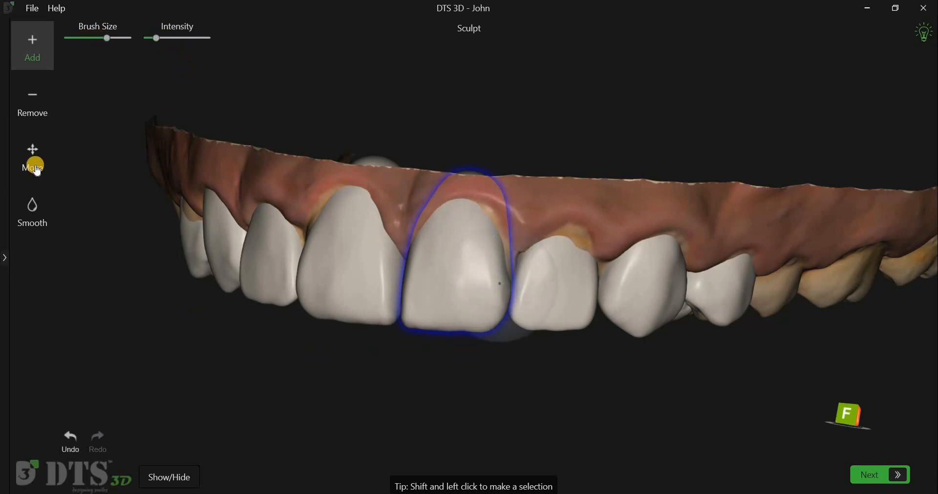
# Step: Reshape the gum-line edges of the upper left central and lateral incisor shells with the Move brush
pyautogui.click(490, 227)
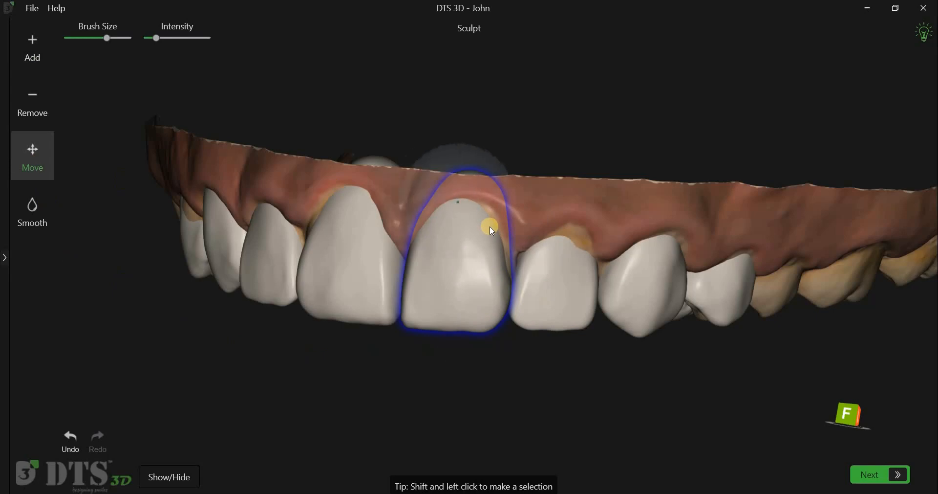
pyautogui.moveTo(494, 226); pyautogui.dragTo(508, 259)
pyautogui.moveTo(487, 215); pyautogui.dragTo(489, 213)
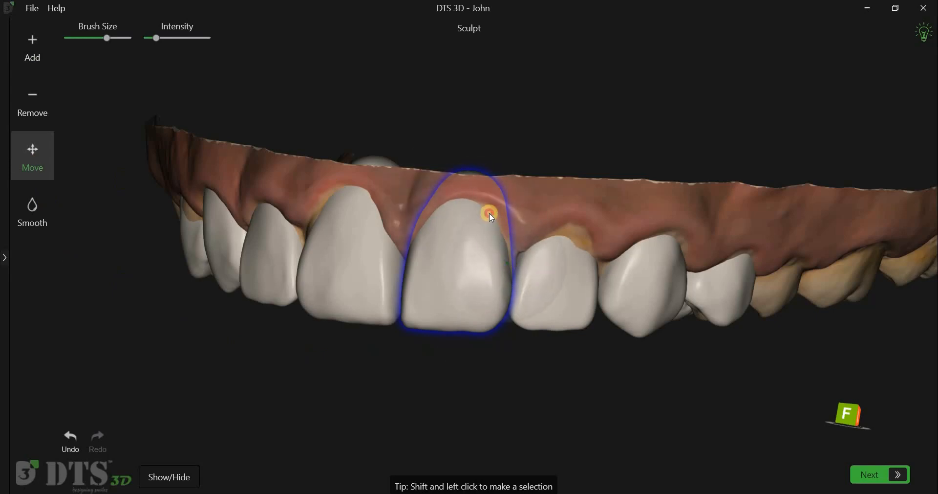
pyautogui.keyDown('shift'); pyautogui.click(572, 248); pyautogui.keyUp('shift')
pyautogui.moveTo(573, 231); pyautogui.dragTo(578, 226)
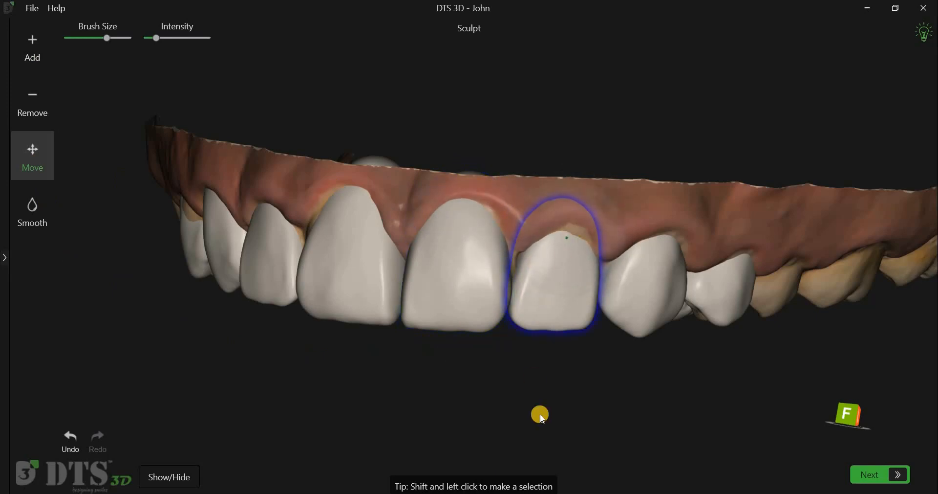
# Step: Add material to the upper left lateral incisor and to the right central incisor, canine and premolar shells to cover the natural teeth showing through
pyautogui.moveTo(630, 414); pyautogui.dragTo(528, 413, button='right')
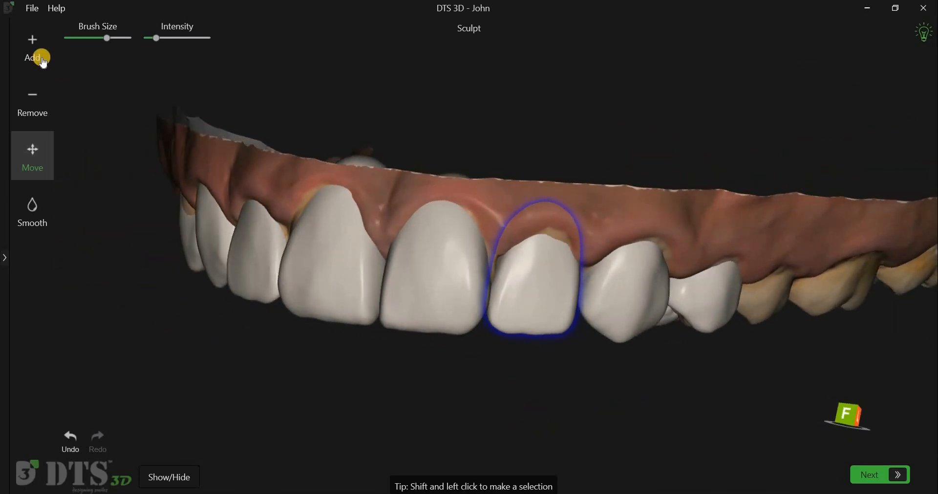
pyautogui.click(550, 232)
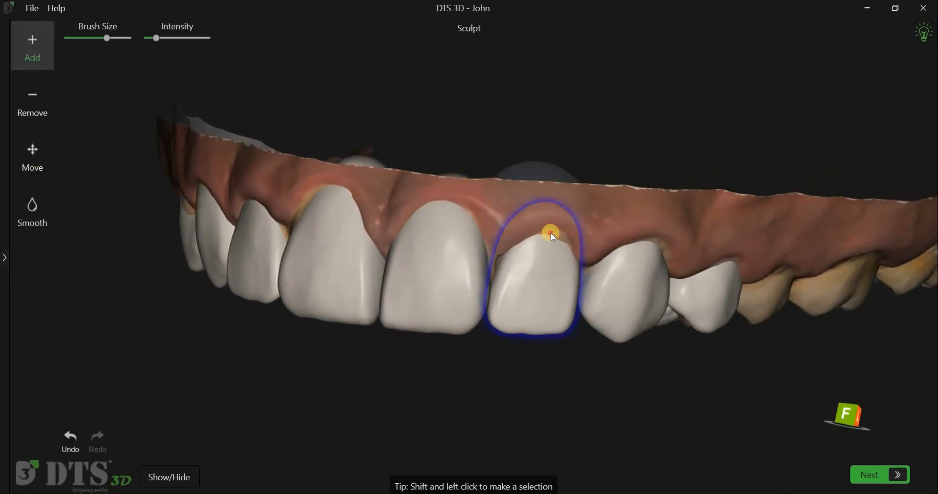
pyautogui.moveTo(555, 390); pyautogui.dragTo(556, 263, button='right')
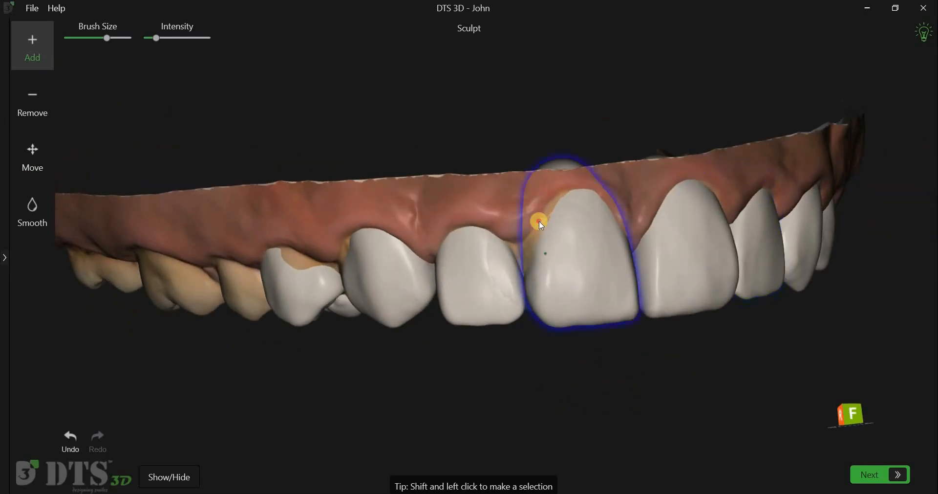
pyautogui.moveTo(698, 373); pyautogui.dragTo(412, 306, button='right')
pyautogui.click(409, 289)
pyautogui.click(467, 292)
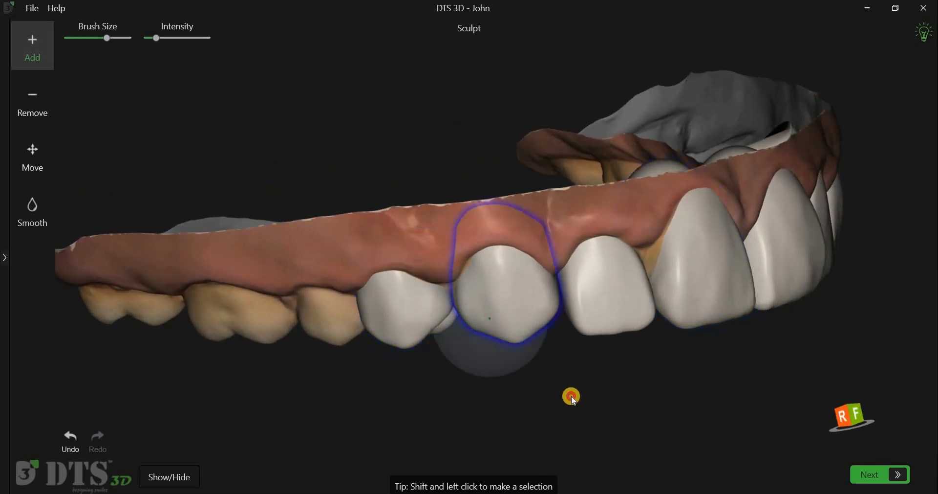
# Step: Remove the palatal excess from the upper right canine and lateral incisor shells with a smaller brush and a higher intensity
pyautogui.moveTo(583, 360); pyautogui.dragTo(647, 270, button='right')
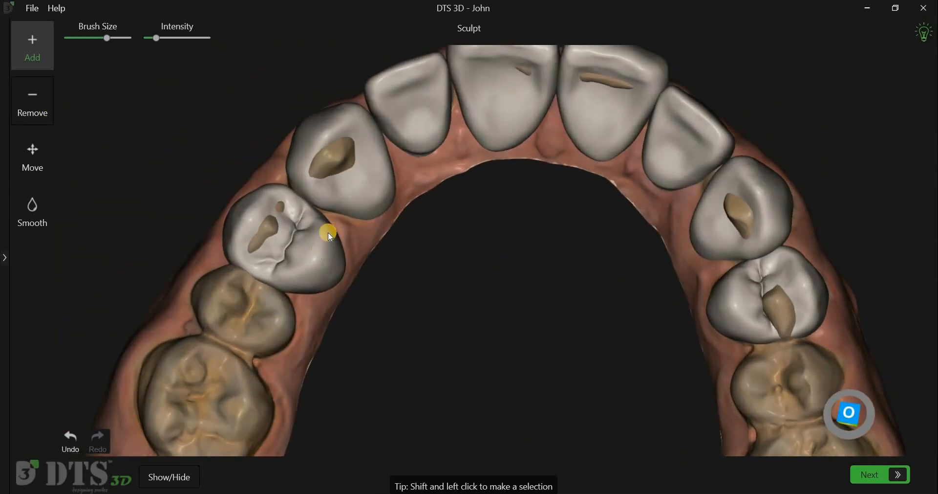
pyautogui.click(32, 101)
pyautogui.click(356, 196)
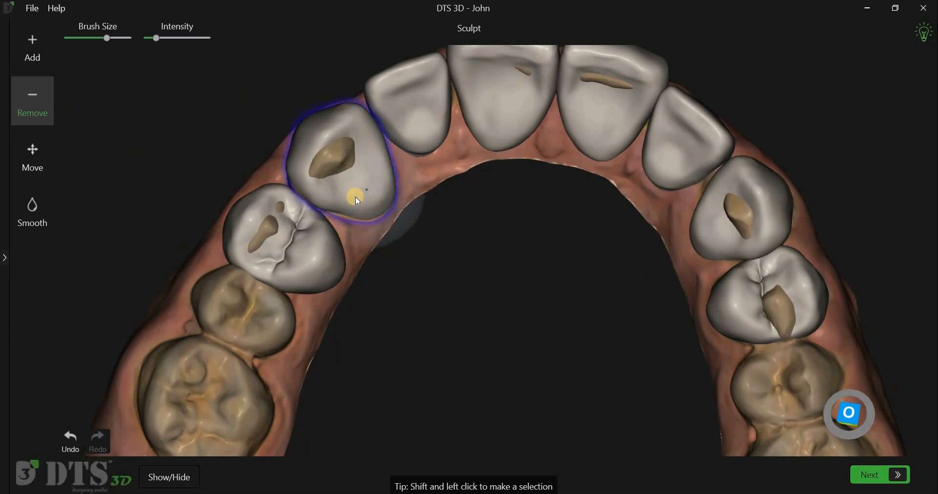
pyautogui.moveTo(108, 44); pyautogui.dragTo(99, 44)
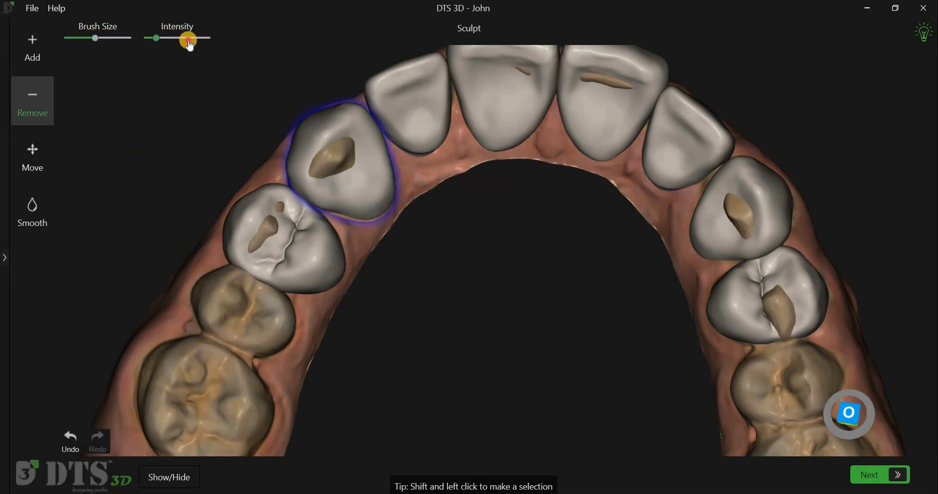
pyautogui.moveTo(368, 191)
pyautogui.mouseDown()
pyautogui.moveTo(359, 184)
pyautogui.moveTo(363, 196)
pyautogui.mouseUp()
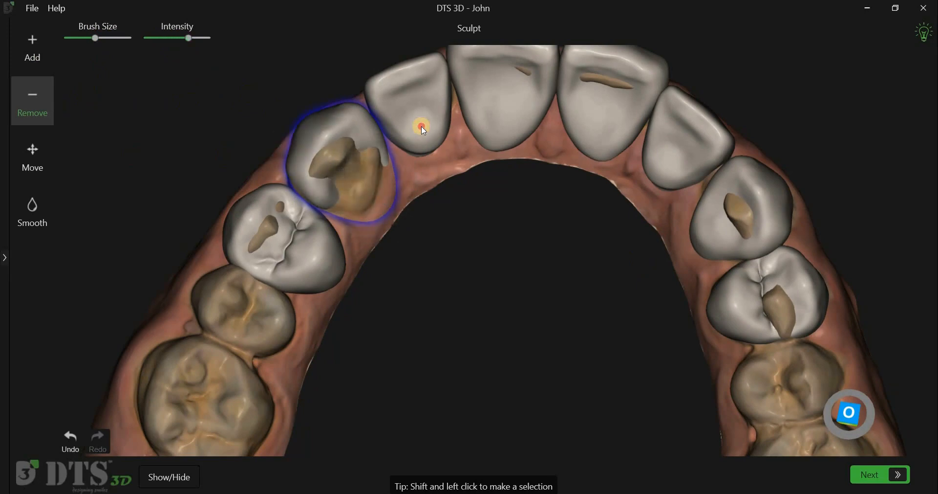
pyautogui.moveTo(423, 130); pyautogui.dragTo(426, 109)
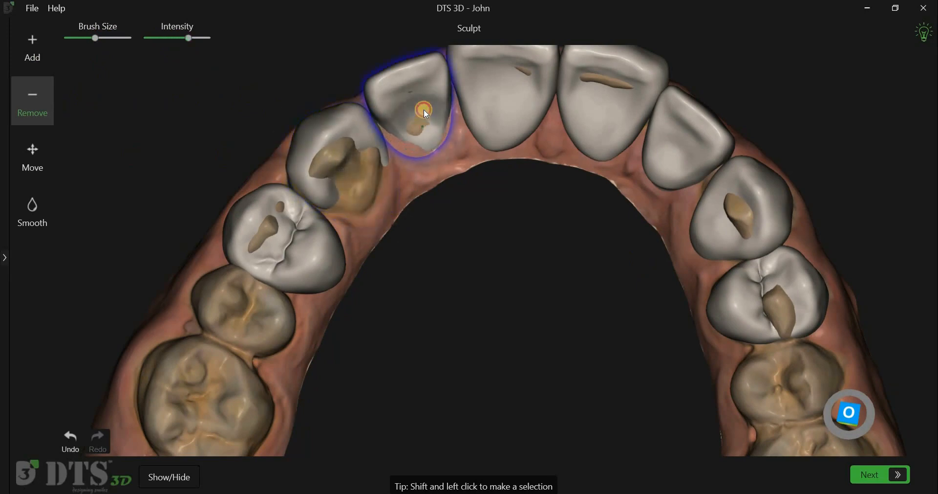
# Step: Show the mandible scan and remove material from the upper premolar shells where they pierce the lower teeth
pyautogui.scroll(-5, 555, 339)
pyautogui.moveTo(570, 450); pyautogui.dragTo(516, 355, button='right')
pyautogui.moveTo(516, 355); pyautogui.dragTo(503, 300, button='middle')
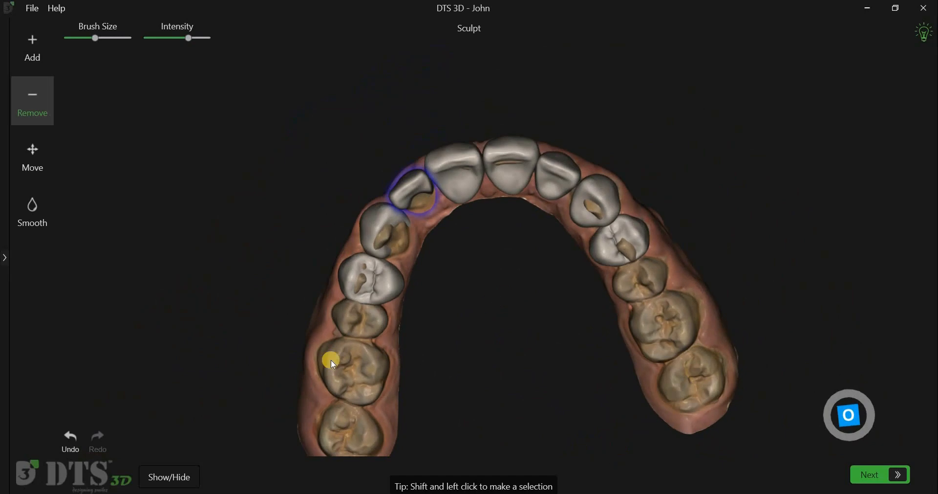
pyautogui.click(189, 476)
pyautogui.click(171, 309)
pyautogui.moveTo(501, 314); pyautogui.dragTo(488, 321, button='right')
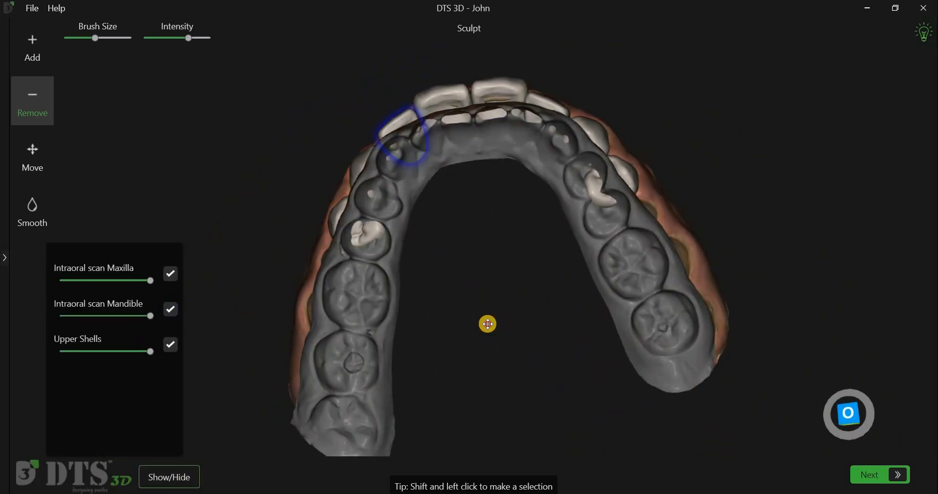
pyautogui.scroll(4, 488, 321)
pyautogui.scroll(5, 489, 322)
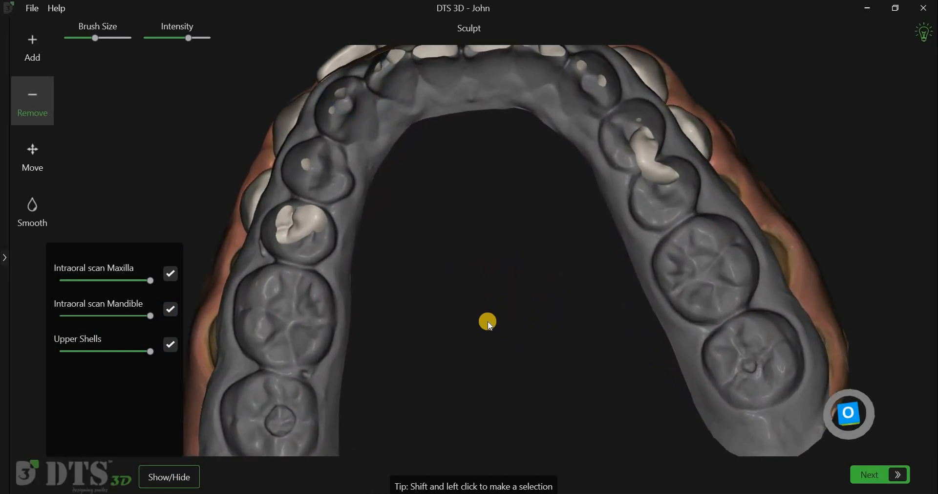
pyautogui.keyDown('shift'); pyautogui.click(298, 222); pyautogui.keyUp('shift')
pyautogui.keyDown('shift'); pyautogui.click(298, 159); pyautogui.keyUp('shift')
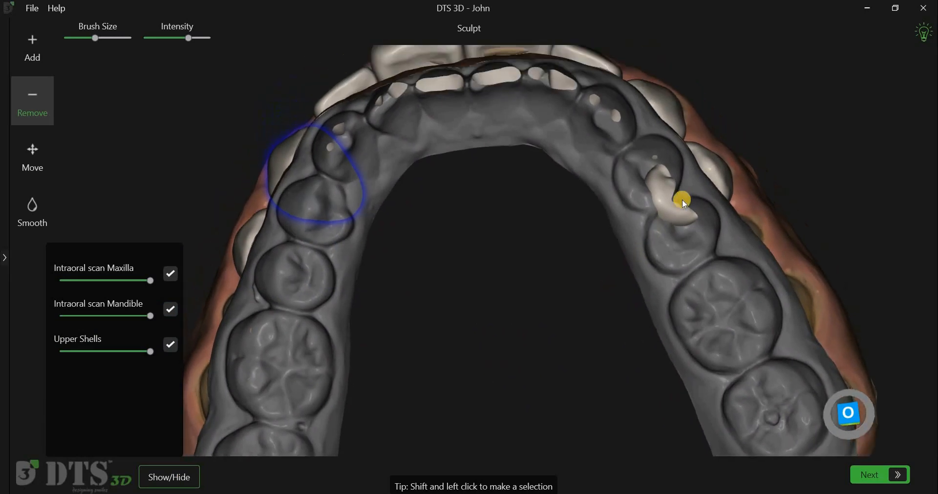
pyautogui.keyDown('shift'); pyautogui.click(666, 208); pyautogui.keyUp('shift')
pyautogui.moveTo(665, 204); pyautogui.dragTo(656, 180)
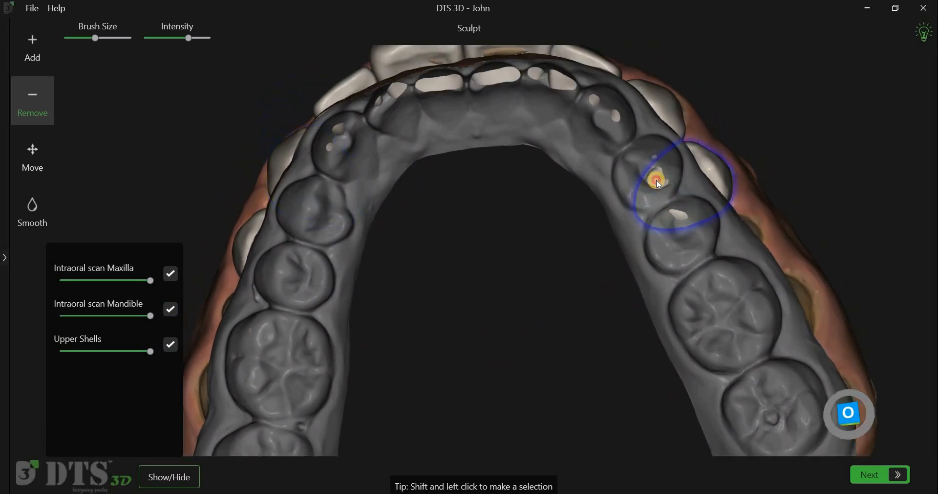
# Step: Trim the remaining spots of the upper incisor, canine and premolar shells that poke through the mandible scan
pyautogui.keyDown('shift'); pyautogui.click(500, 78); pyautogui.keyUp('shift')
pyautogui.click(500, 79)
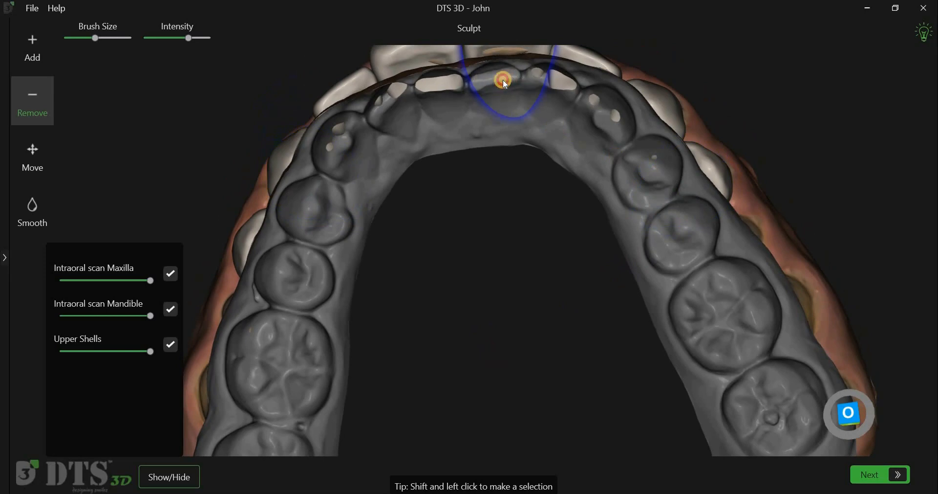
pyautogui.keyDown('shift'); pyautogui.click(451, 84); pyautogui.keyUp('shift')
pyautogui.click(451, 84)
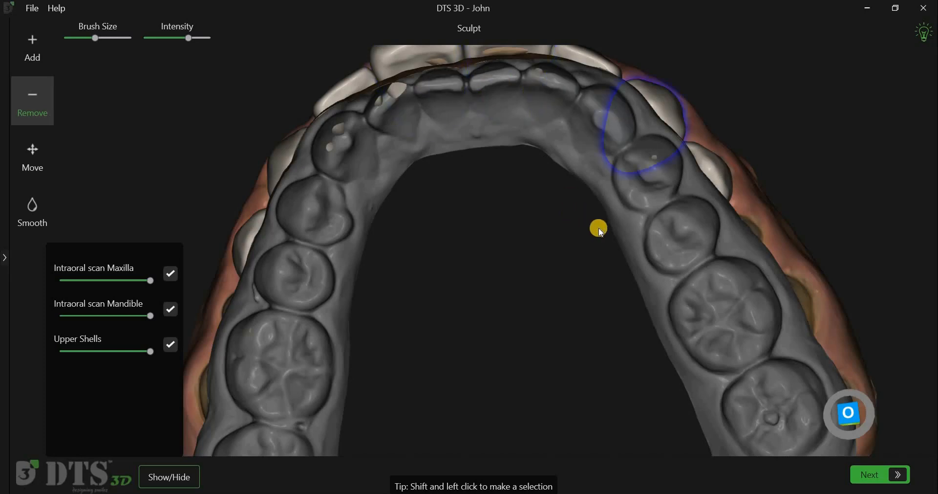
pyautogui.moveTo(711, 206); pyautogui.dragTo(714, 250, button='right')
pyautogui.keyDown('shift'); pyautogui.click(661, 202); pyautogui.keyUp('shift')
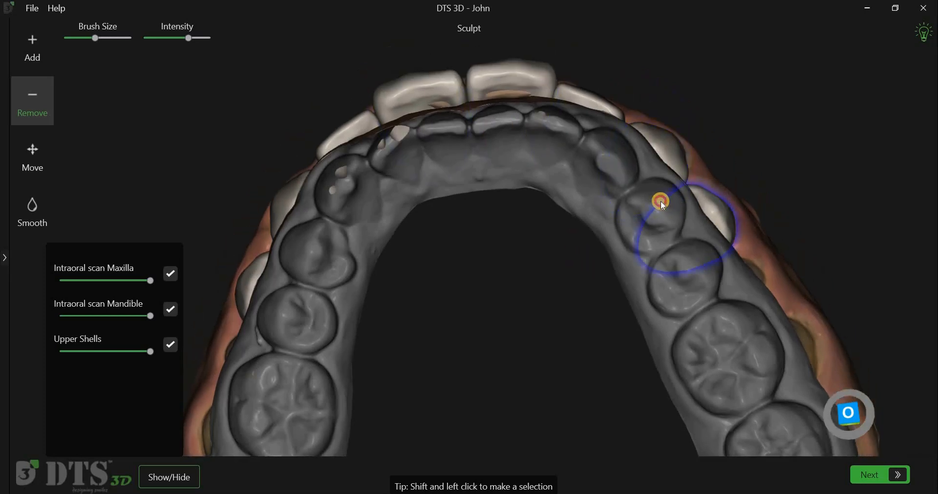
pyautogui.keyDown('shift'); pyautogui.click(506, 250); pyautogui.keyUp('shift')
pyautogui.moveTo(507, 250); pyautogui.dragTo(518, 293)
pyautogui.moveTo(404, 148); pyautogui.dragTo(415, 186, button='right')
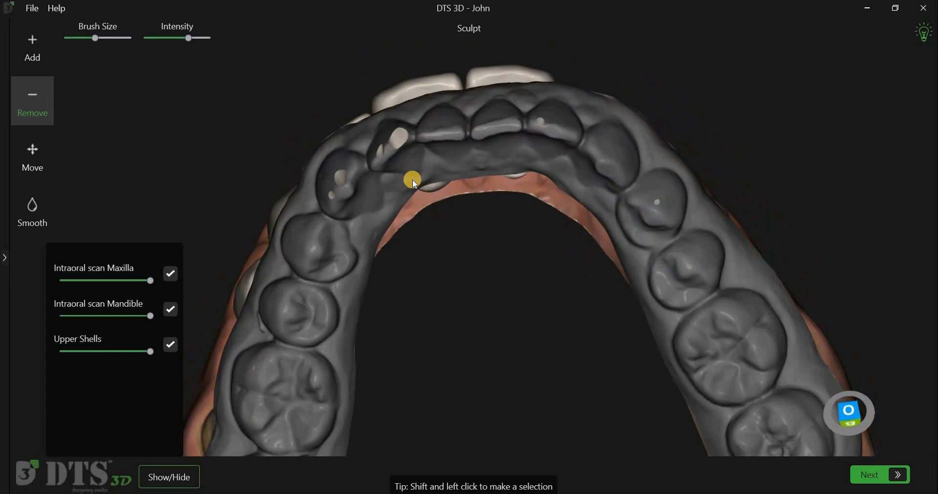
pyautogui.keyDown('shift'); pyautogui.click(414, 182); pyautogui.keyUp('shift')
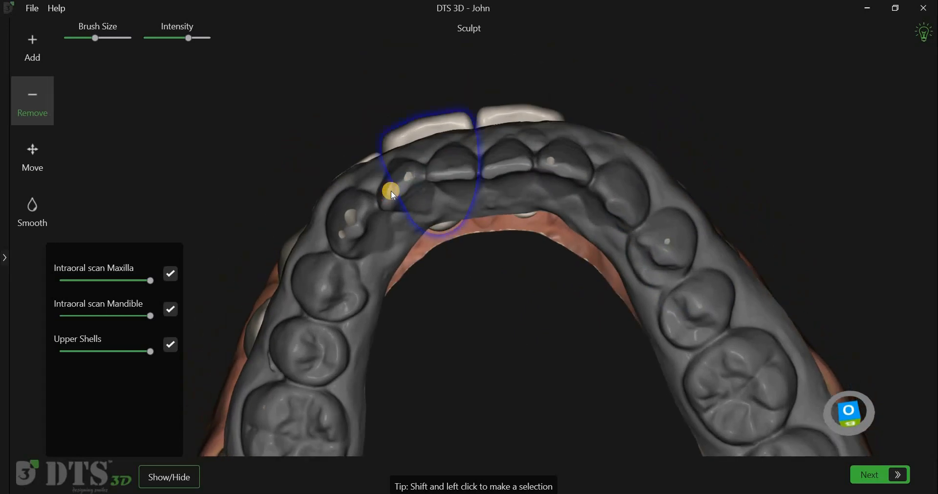
pyautogui.moveTo(524, 273)
pyautogui.mouseDown()
pyautogui.moveTo(534, 393)
pyautogui.moveTo(580, 404)
pyautogui.moveTo(541, 397)
pyautogui.moveTo(538, 423)
pyautogui.moveTo(538, 307)
pyautogui.moveTo(359, 305)
pyautogui.mouseUp()
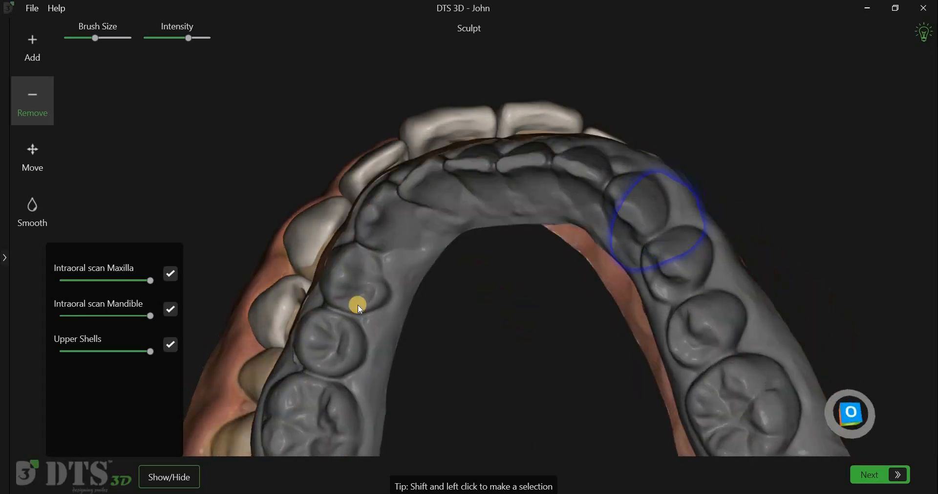
# Step: Hide the mandible scan and remove the leftover palatal fragments of the upper left central and lateral incisor shells
pyautogui.moveTo(467, 293); pyautogui.dragTo(523, 242, button='right')
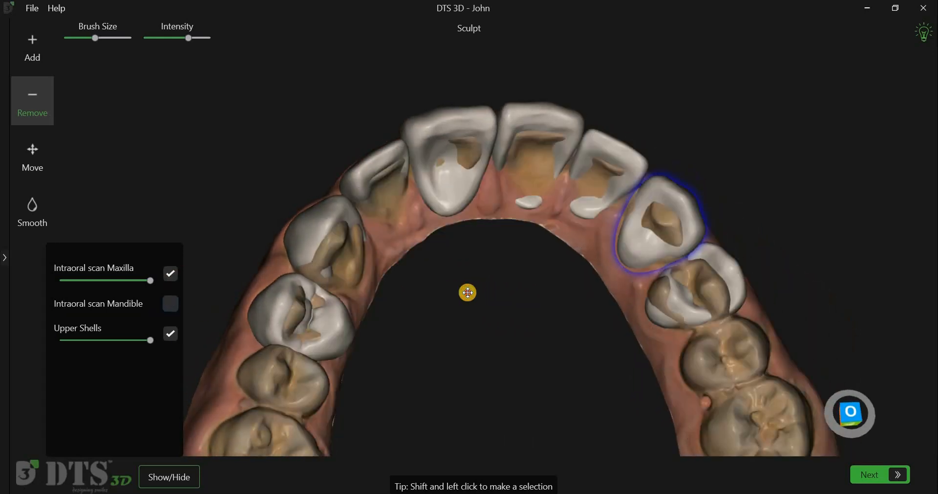
pyautogui.keyDown('shift'); pyautogui.click(547, 210); pyautogui.keyUp('shift')
pyautogui.click(547, 210)
pyautogui.keyDown('shift'); pyautogui.click(605, 215); pyautogui.keyUp('shift')
pyautogui.click(604, 215)
# Step: Smooth the front surfaces of the upper right central and lateral incisor shells
pyautogui.moveTo(487, 385); pyautogui.dragTo(509, 391, button='right')
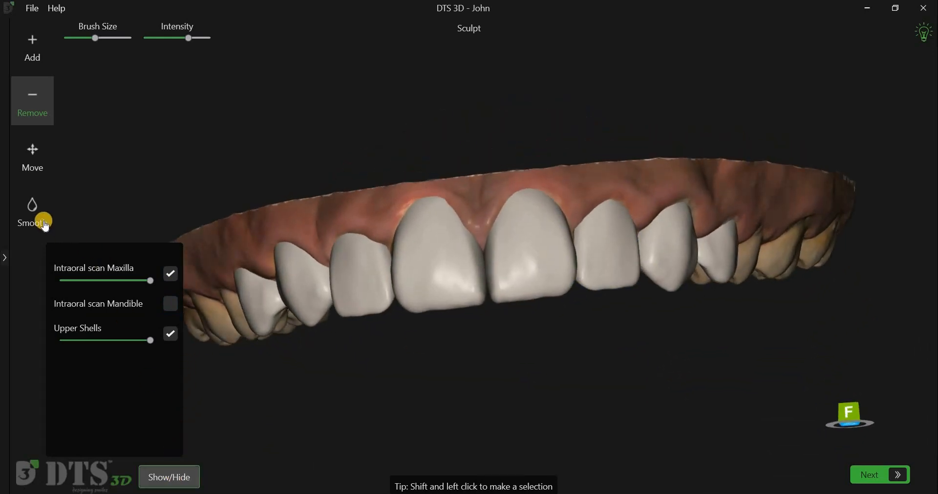
pyautogui.click(46, 224)
pyautogui.keyDown('shift'); pyautogui.click(427, 268); pyautogui.keyUp('shift')
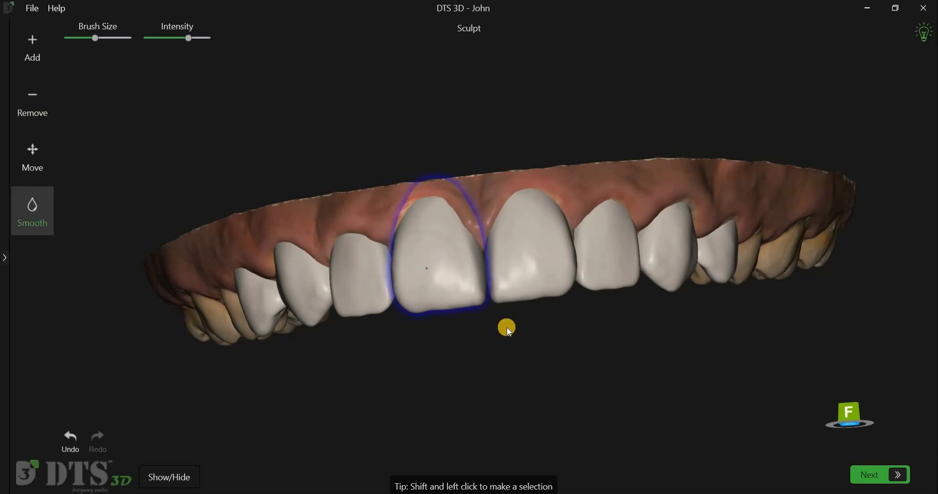
pyautogui.keyDown('shift'); pyautogui.click(369, 305); pyautogui.keyUp('shift')
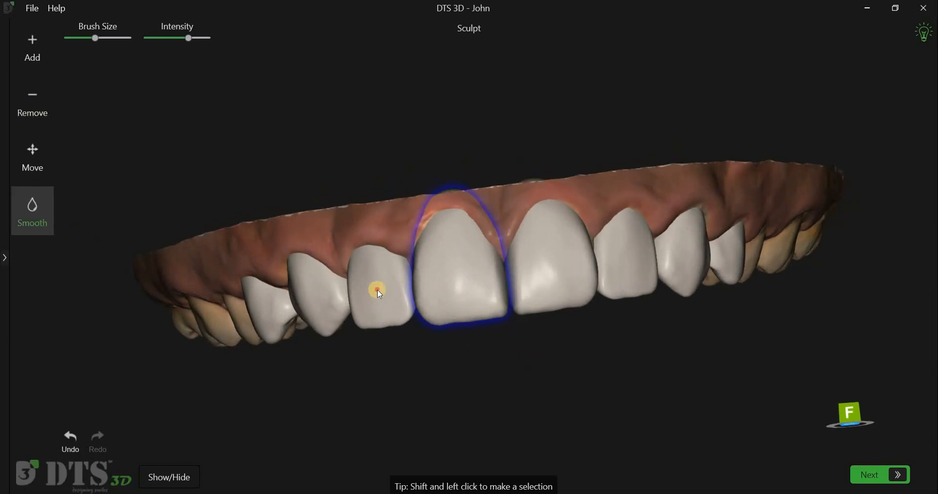
pyautogui.keyDown('shift'); pyautogui.click(497, 389); pyautogui.keyUp('shift')
pyautogui.moveTo(497, 388); pyautogui.dragTo(515, 353, button='right')
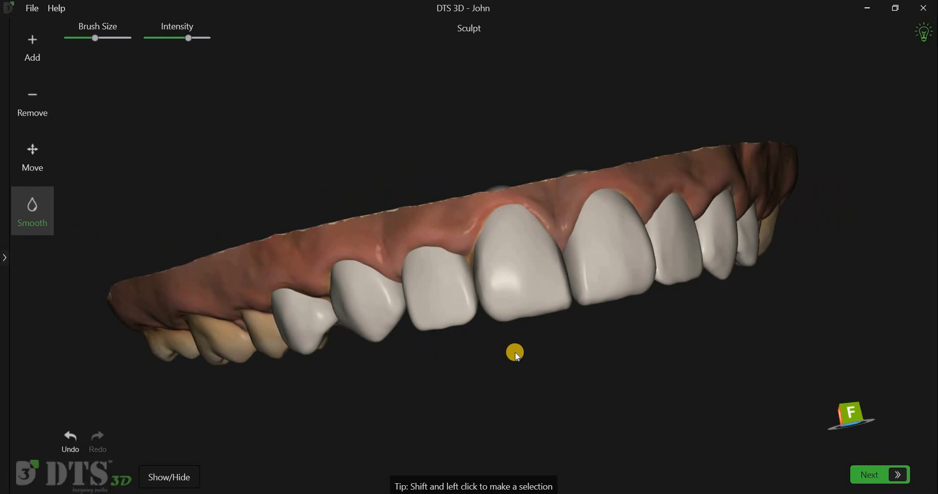
# Step: Reshape the incisal edge of the upper right lateral incisor shell with the Move tool and a small brush
pyautogui.scroll(5, 515, 355)
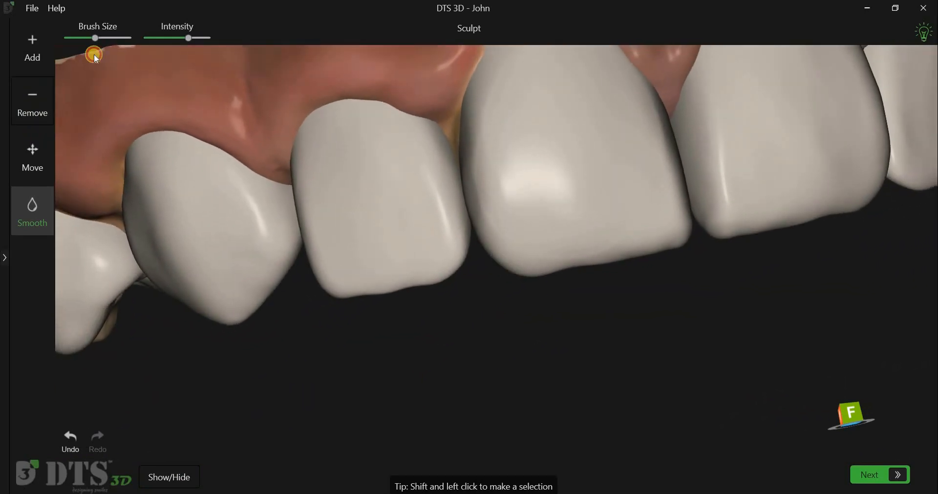
pyautogui.moveTo(96, 40); pyautogui.dragTo(79, 39)
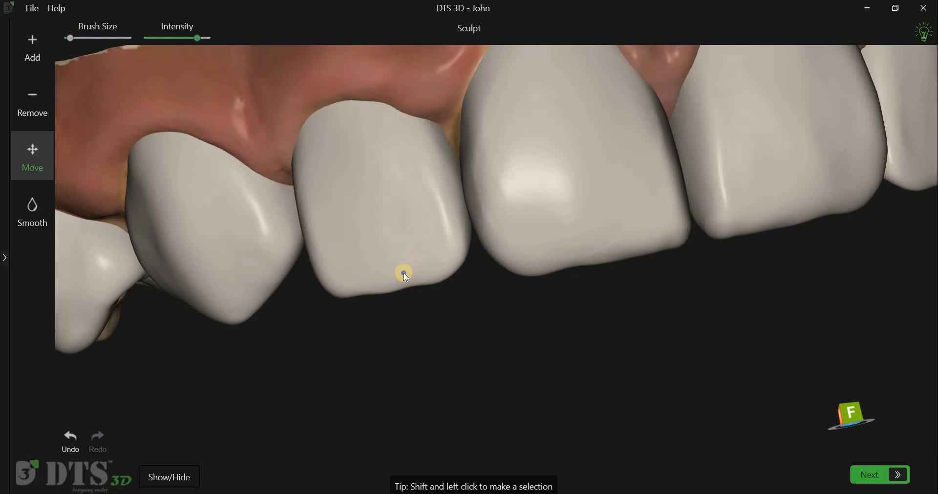
pyautogui.keyDown('shift'); pyautogui.click(414, 283); pyautogui.keyUp('shift')
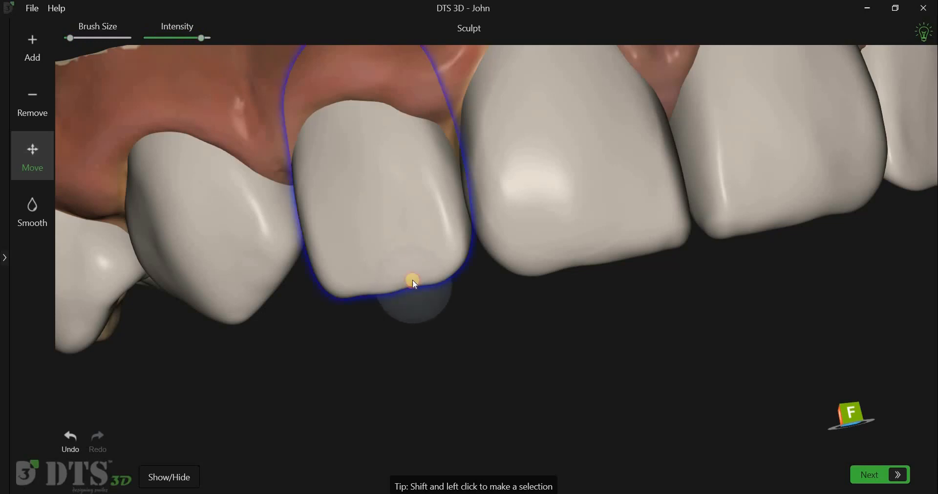
pyautogui.moveTo(413, 280); pyautogui.dragTo(413, 268)
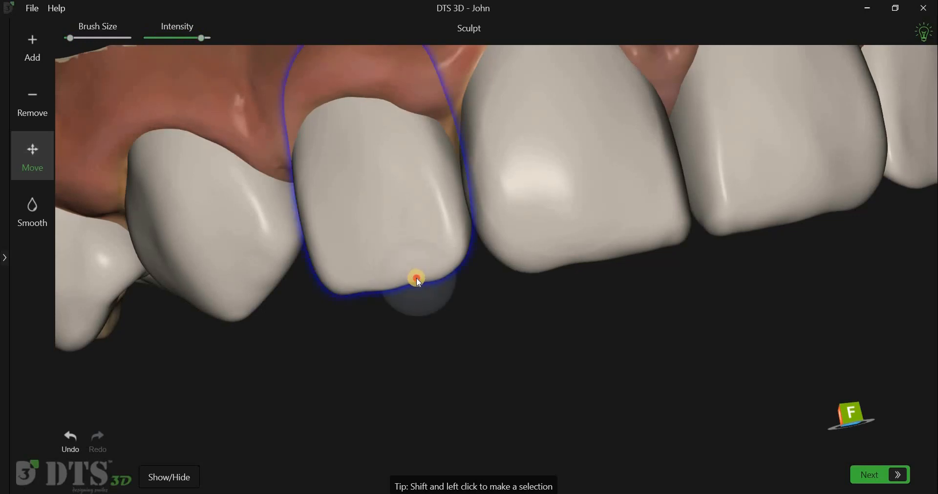
pyautogui.moveTo(436, 298); pyautogui.dragTo(444, 300)
# Step: Refine the tip of the upper right canine shell and the incisal edge of the central incisor shell with the smallest Move brush
pyautogui.click(73, 38)
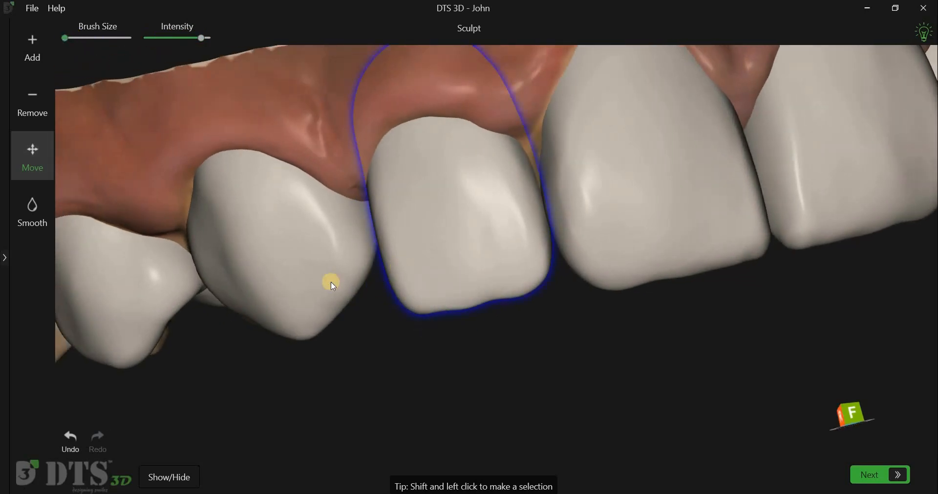
pyautogui.click(311, 332)
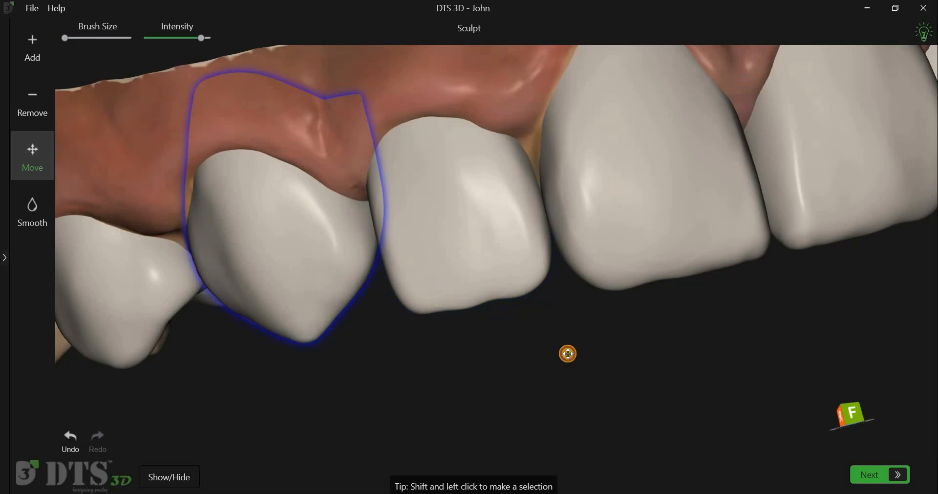
pyautogui.moveTo(568, 353); pyautogui.dragTo(477, 258, button='right')
pyautogui.keyDown('shift'); pyautogui.click(418, 275); pyautogui.keyUp('shift')
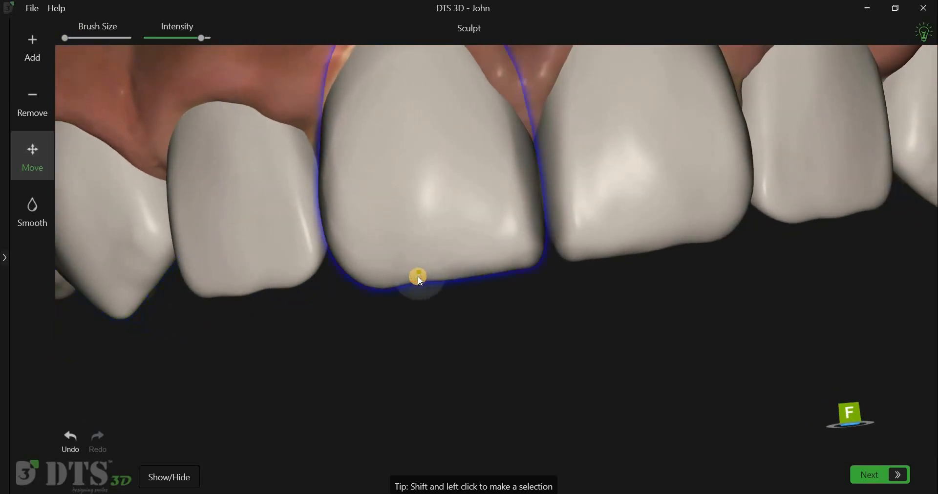
pyautogui.click(541, 349)
pyautogui.moveTo(541, 349); pyautogui.dragTo(612, 354, button='right')
pyautogui.scroll(-5, 606, 357)
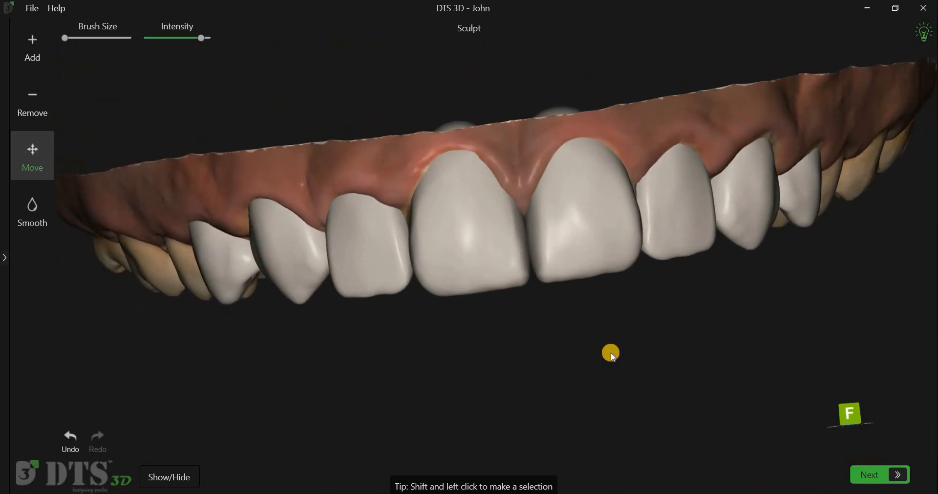
# Step: Hide the upper shells and remove material from the front of the upper right central incisor on the maxilla scan with a larger brush
pyautogui.click(171, 476)
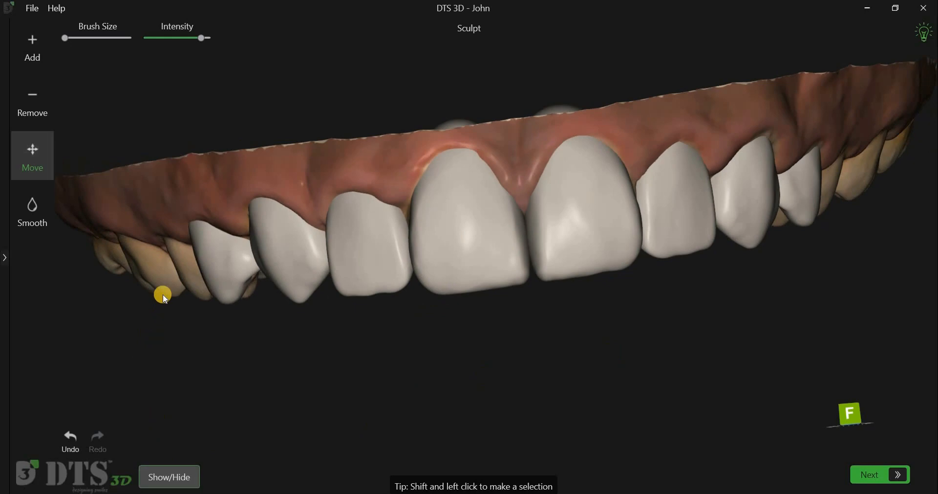
pyautogui.click(172, 332)
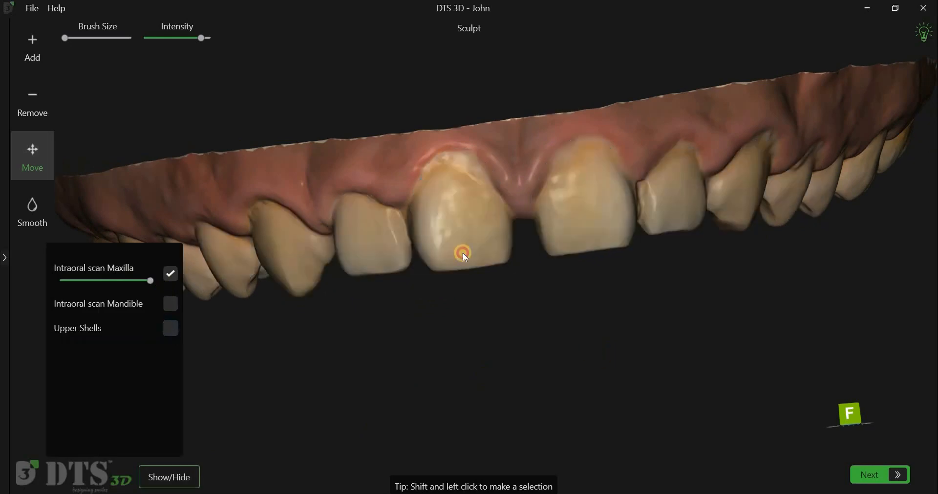
pyautogui.click(34, 103)
pyautogui.keyDown('shift'); pyautogui.click(386, 201); pyautogui.keyUp('shift')
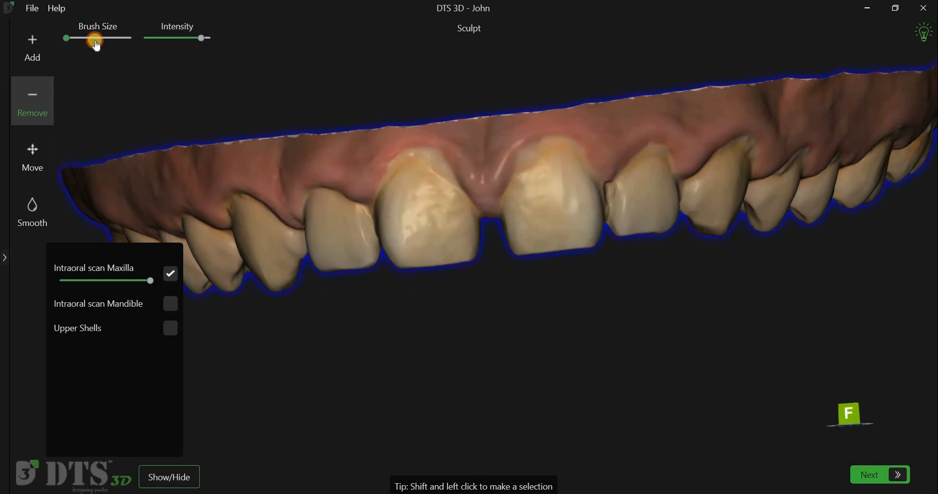
pyautogui.click(180, 477)
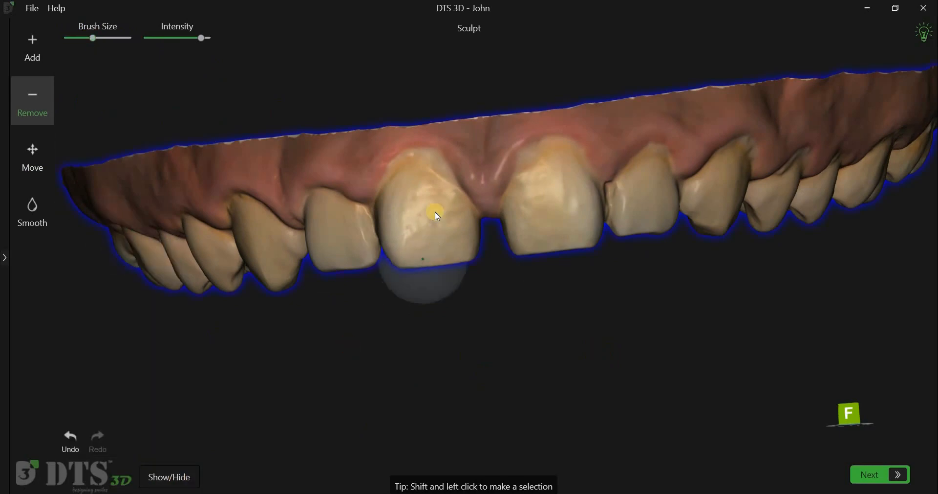
pyautogui.moveTo(581, 363); pyautogui.dragTo(660, 346)
pyautogui.moveTo(529, 305); pyautogui.dragTo(446, 248)
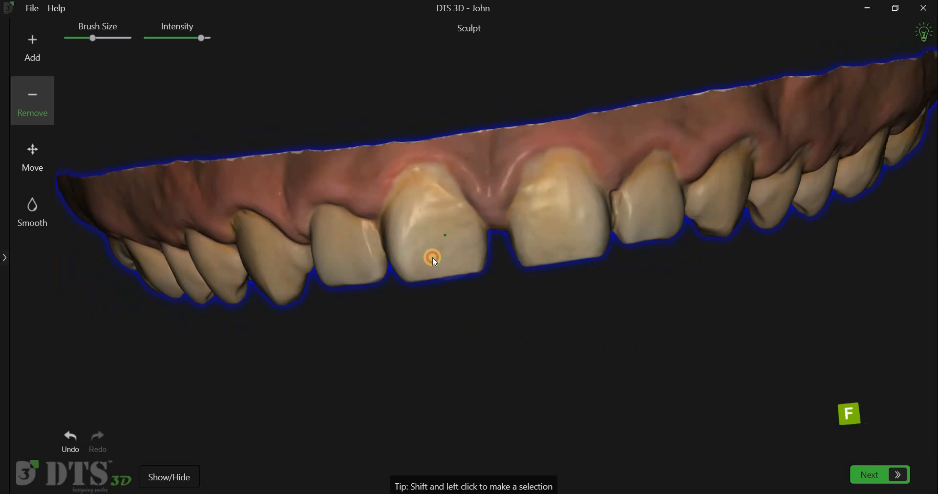
pyautogui.moveTo(568, 395)
pyautogui.mouseDown()
pyautogui.moveTo(480, 260)
pyautogui.moveTo(480, 219)
pyautogui.mouseUp()
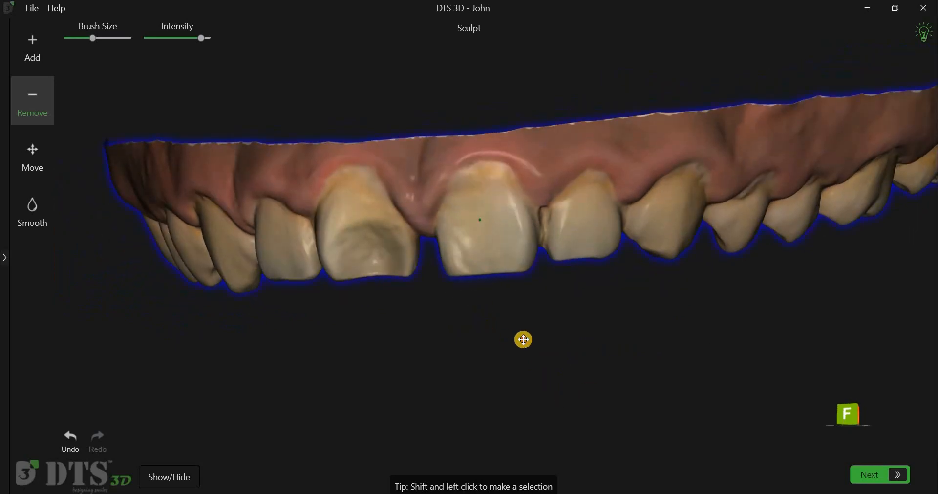
pyautogui.moveTo(513, 333); pyautogui.dragTo(434, 370)
pyautogui.moveTo(318, 401); pyautogui.dragTo(339, 400)
# Step: Undo the material removal on the maxilla scan and show the upper shells again
pyautogui.click(69, 440)
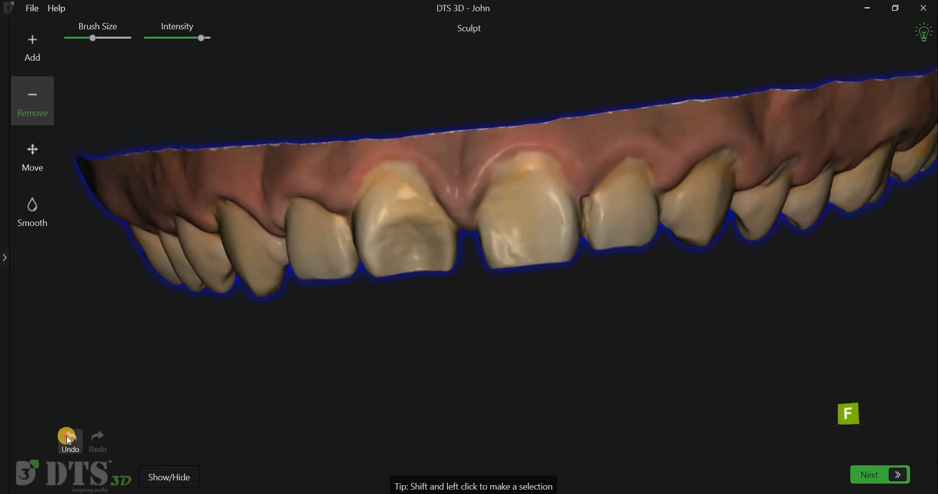
pyautogui.click(67, 437)
pyautogui.click(68, 437)
pyautogui.moveTo(172, 425); pyautogui.dragTo(164, 423)
pyautogui.click(169, 475)
pyautogui.click(165, 326)
# Step: Move the gingival margin of the upper left canine shell upward and adjust the neighbouring shells at a lower intensity
pyautogui.moveTo(408, 327); pyautogui.dragTo(47, 164)
pyautogui.moveTo(418, 196); pyautogui.dragTo(419, 179)
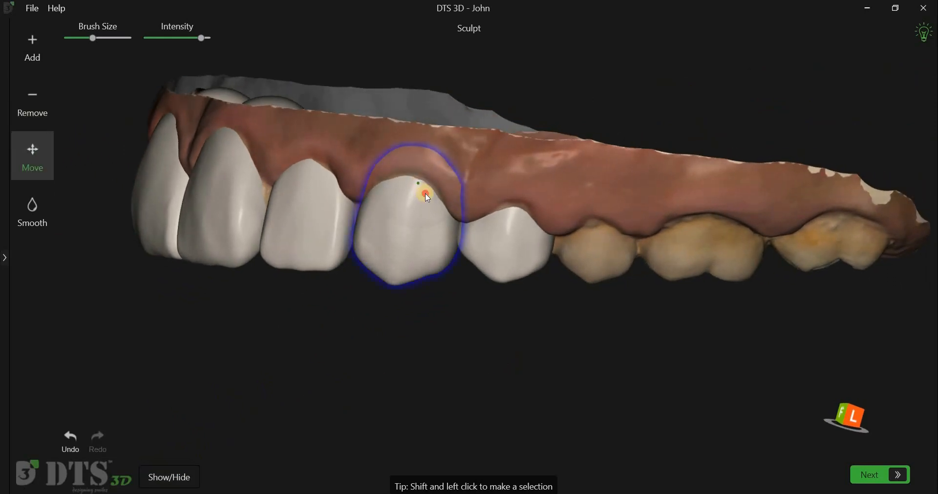
pyautogui.click(34, 59)
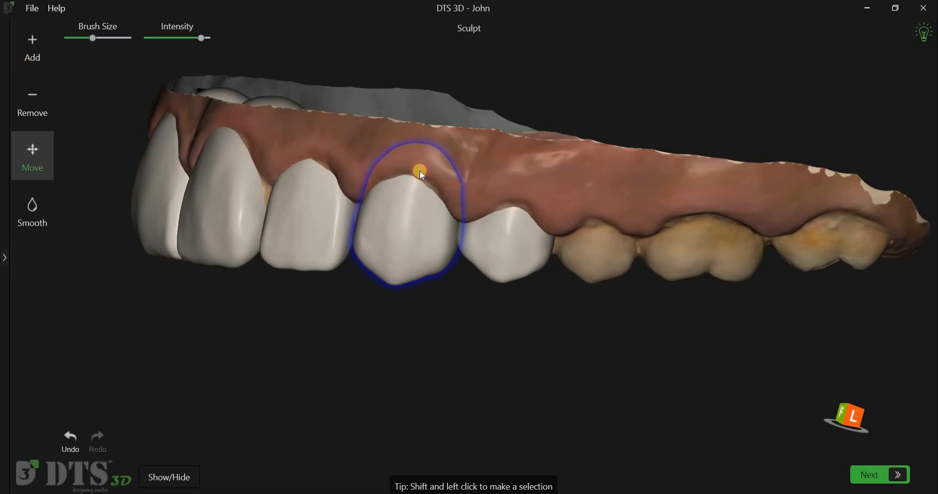
pyautogui.click(508, 218)
pyautogui.moveTo(448, 381); pyautogui.dragTo(423, 384, button='right')
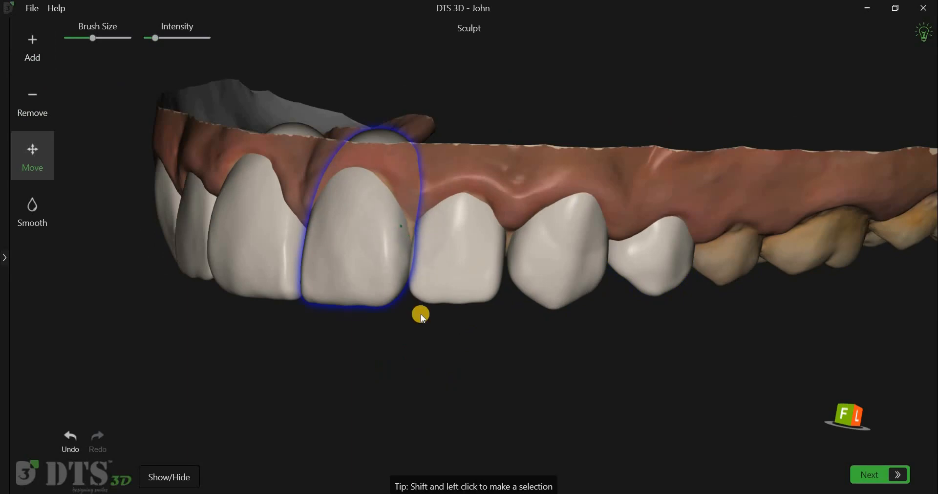
pyautogui.moveTo(493, 316); pyautogui.dragTo(550, 373, button='right')
pyautogui.click(868, 476)
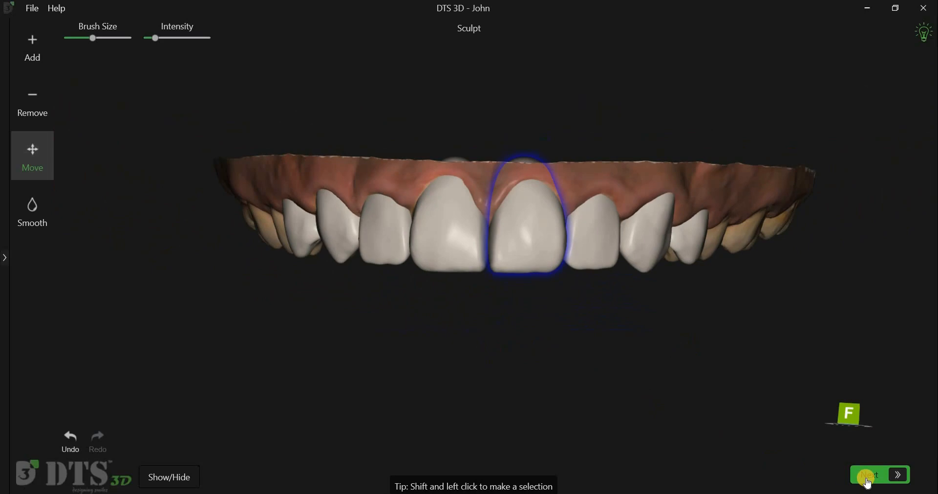
# Step: Make the upper shells slightly transparent and nudge the upper left central incisor shell's front surface with the Move tool at very low intensity
pyautogui.moveTo(577, 327); pyautogui.dragTo(663, 351, button='right')
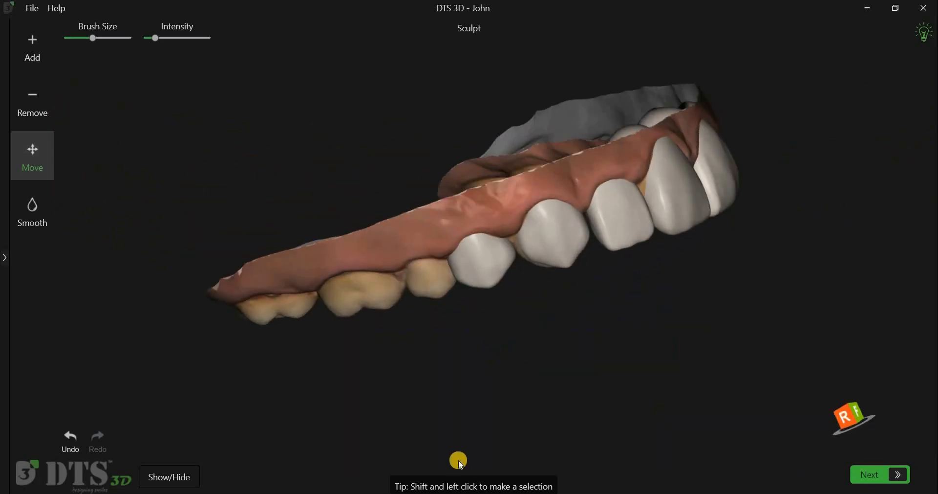
pyautogui.scroll(2, 526, 421)
pyautogui.moveTo(743, 295); pyautogui.dragTo(525, 413, button='middle')
pyautogui.click(171, 474)
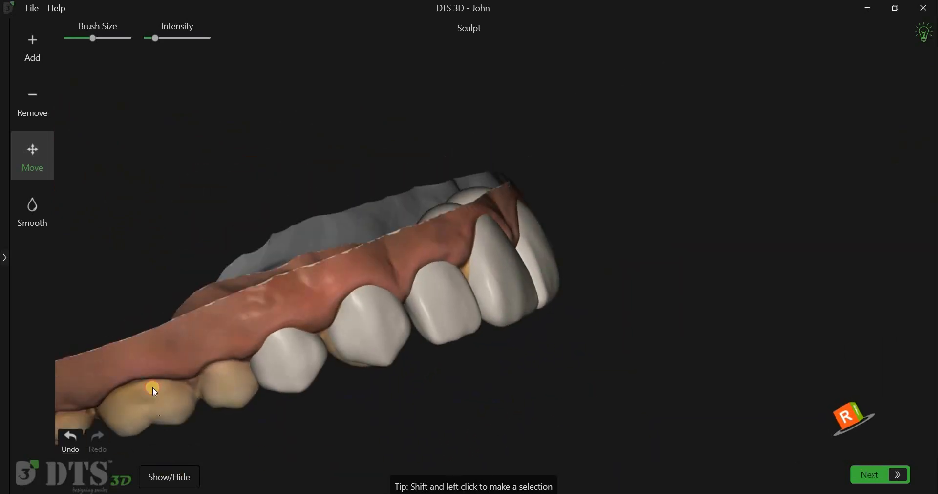
pyautogui.moveTo(142, 281); pyautogui.dragTo(135, 281)
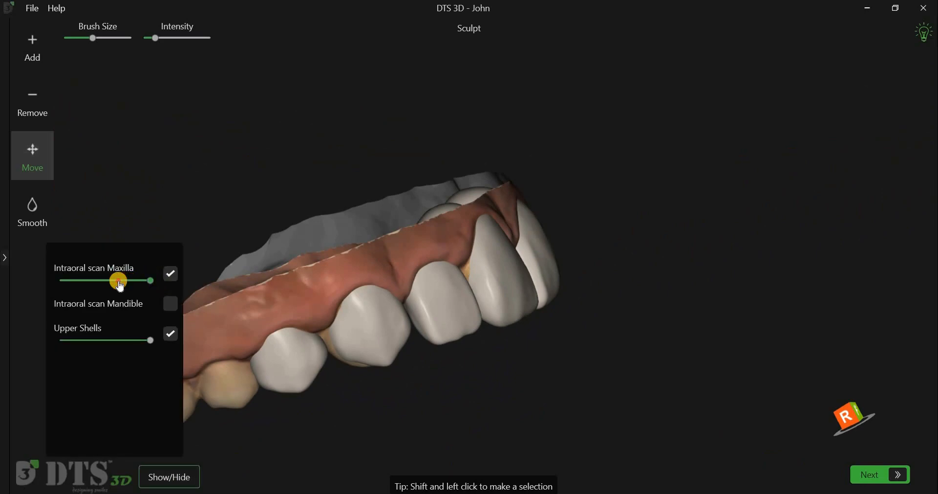
pyautogui.moveTo(150, 341); pyautogui.dragTo(132, 340)
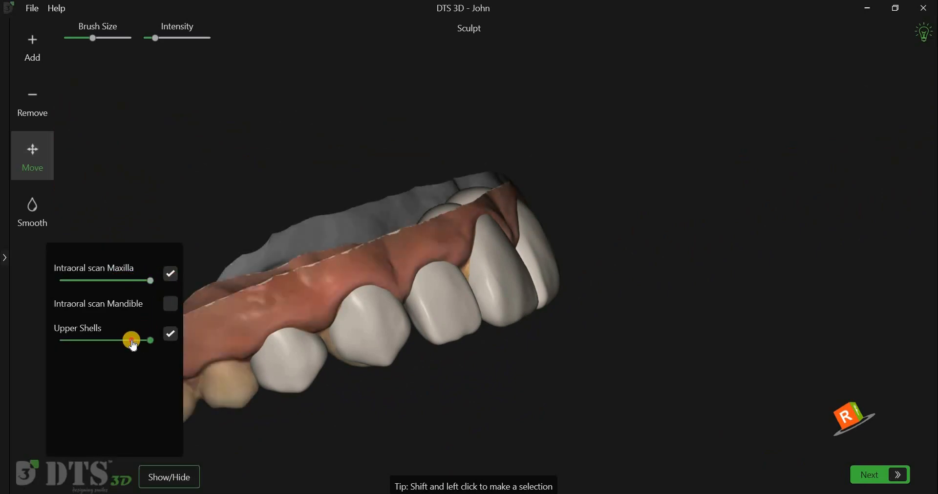
pyautogui.moveTo(599, 366); pyautogui.dragTo(601, 224)
pyautogui.moveTo(164, 45); pyautogui.dragTo(158, 47)
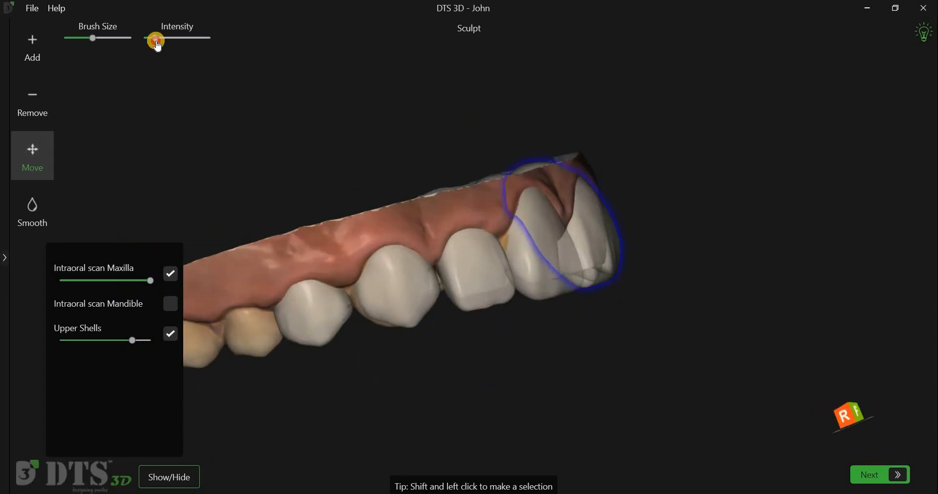
pyautogui.click(599, 197)
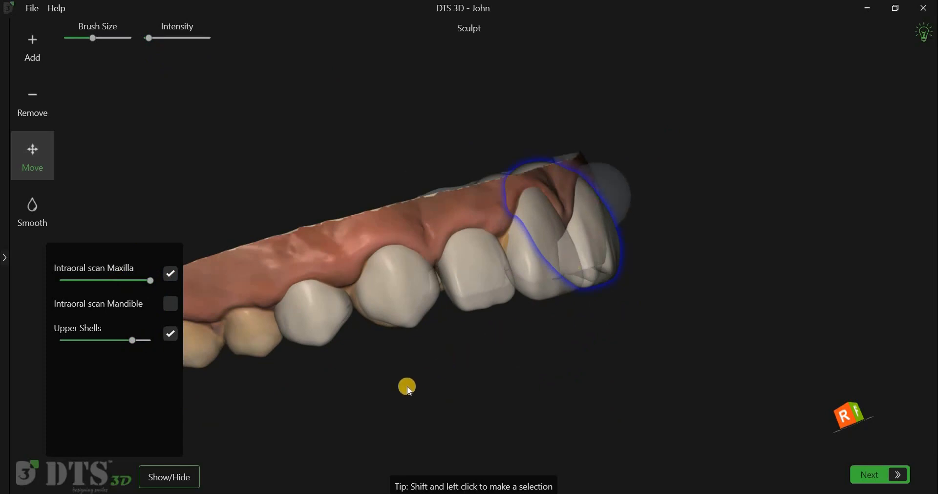
# Step: Restore the upper shells to full opacity and adjust the gingival margin of the upper left canine shell with slightly higher Move intensity
pyautogui.moveTo(133, 341)
pyautogui.mouseDown()
pyautogui.moveTo(302, 350)
pyautogui.moveTo(139, 340)
pyautogui.moveTo(752, 341)
pyautogui.moveTo(698, 347)
pyautogui.moveTo(710, 329)
pyautogui.moveTo(533, 318)
pyautogui.moveTo(748, 315)
pyautogui.moveTo(740, 351)
pyautogui.mouseUp()
pyautogui.moveTo(611, 375); pyautogui.dragTo(748, 374, button='middle')
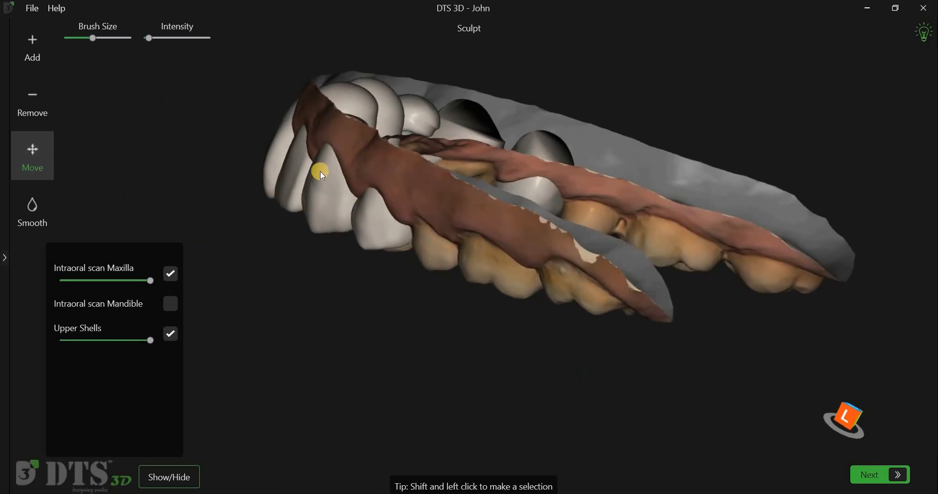
pyautogui.click(318, 169)
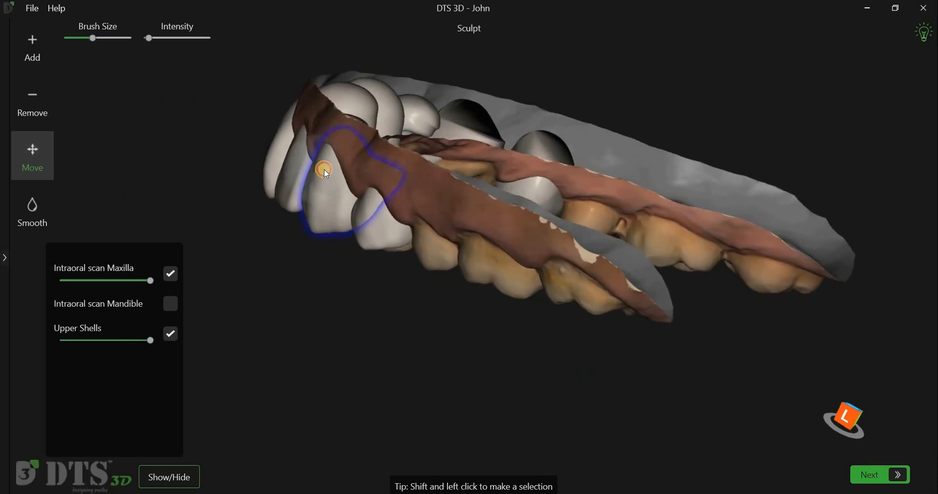
pyautogui.moveTo(321, 158); pyautogui.dragTo(332, 158)
pyautogui.moveTo(150, 41); pyautogui.dragTo(160, 41)
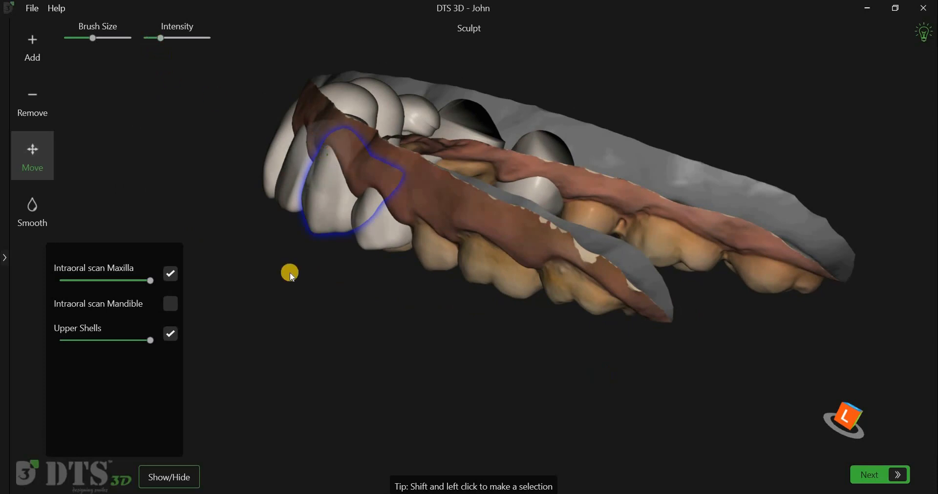
pyautogui.moveTo(417, 333); pyautogui.dragTo(519, 358)
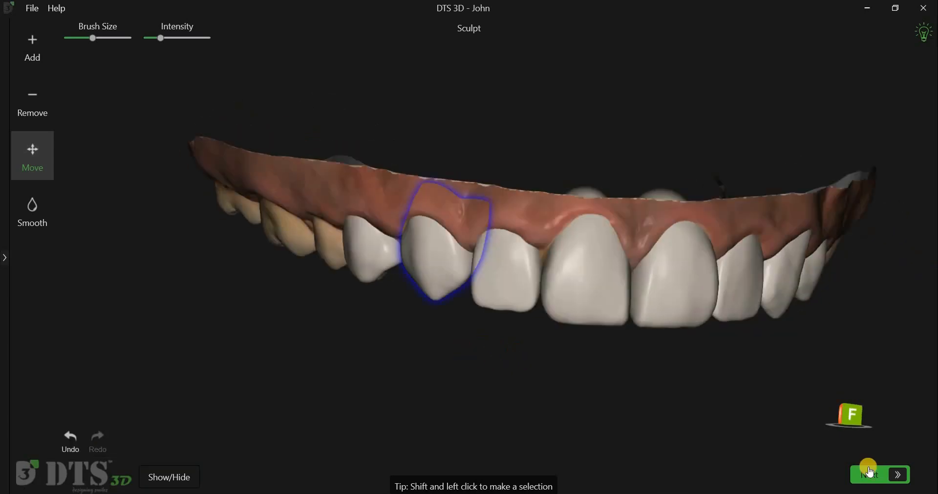
# Step: Proceed to the Model Builder stage and set the maxilla model's total height to 18.2 mm
pyautogui.click(869, 471)
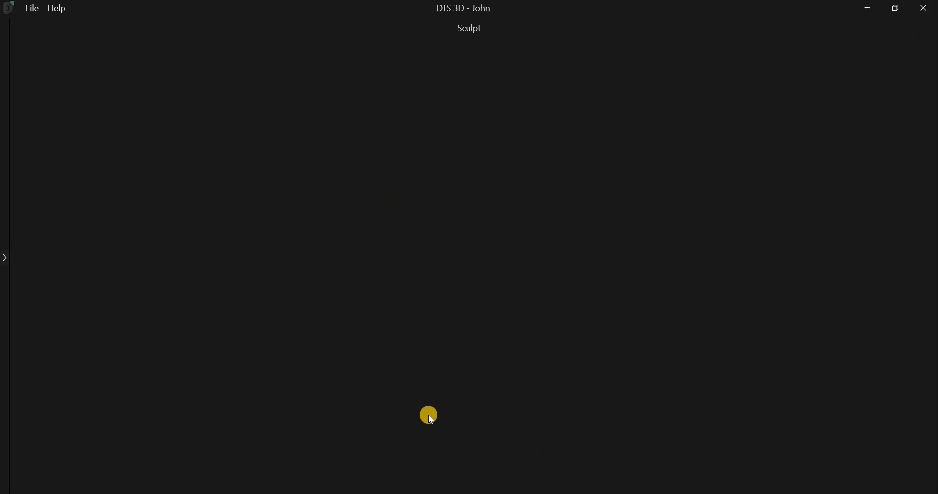
pyautogui.click(6, 261)
pyautogui.moveTo(276, 317); pyautogui.dragTo(285, 337)
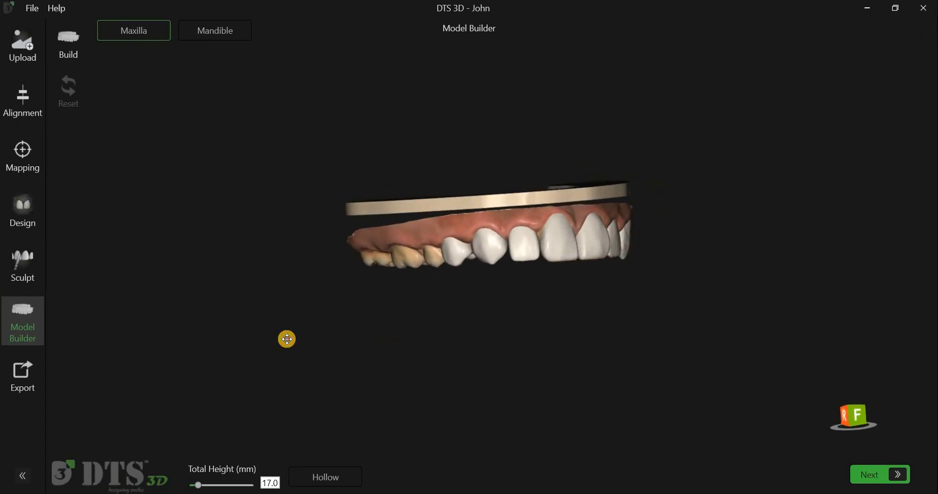
pyautogui.click(205, 485)
# Step: Turn on the Hollow option for the maxilla model and build it
pyautogui.moveTo(506, 340); pyautogui.dragTo(551, 392)
pyautogui.click(332, 474)
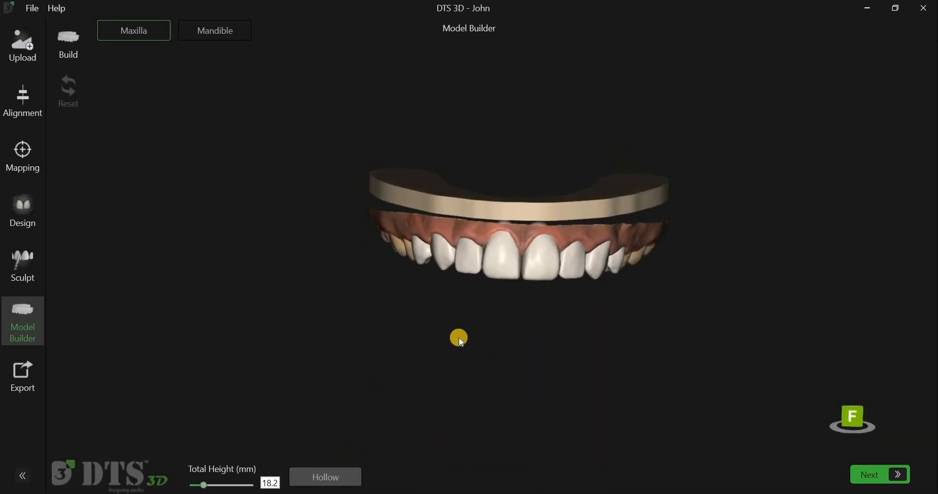
pyautogui.moveTo(474, 436); pyautogui.dragTo(503, 477)
# Step: Enter the patient's name as the label text on the side of the maxilla model's base
pyautogui.moveTo(606, 424); pyautogui.dragTo(518, 350)
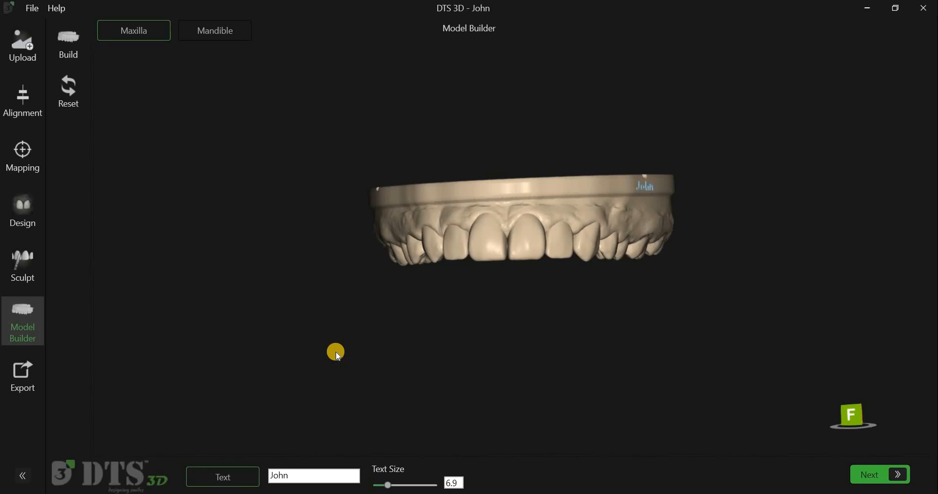
pyautogui.moveTo(526, 336); pyautogui.dragTo(463, 339)
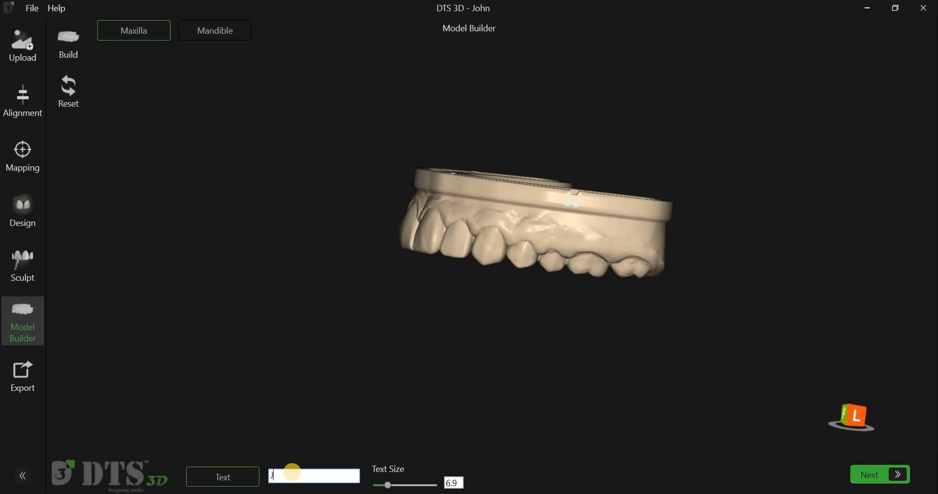
pyautogui.write('n')
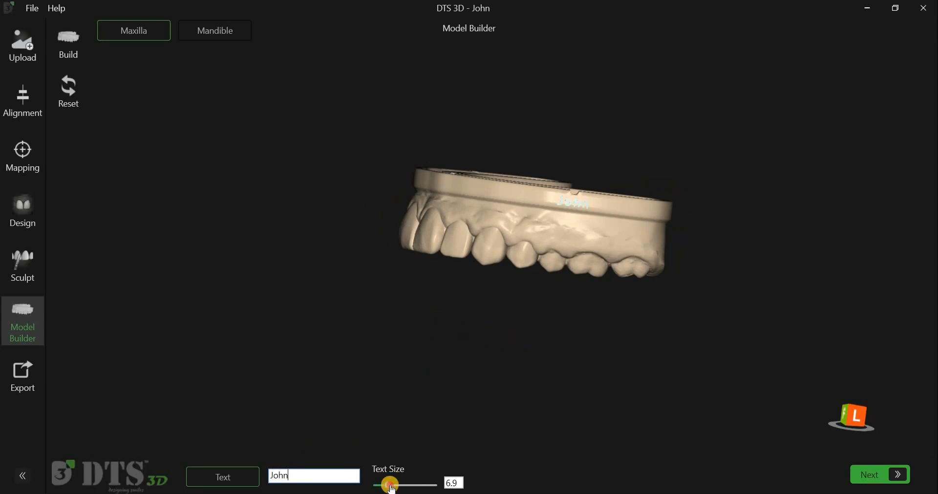
# Step: Build the maxilla model with the label engraved in its base and switch to the mandible model
pyautogui.moveTo(495, 378); pyautogui.dragTo(101, 54)
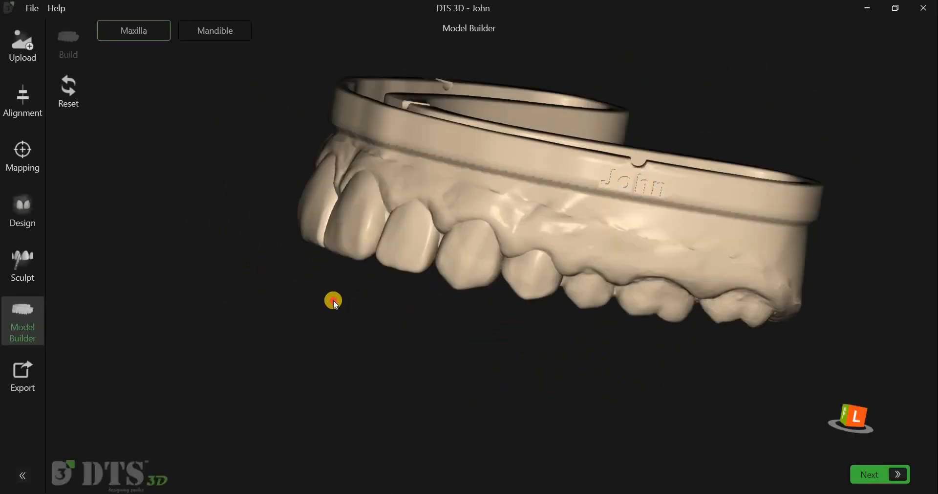
pyautogui.click(244, 31)
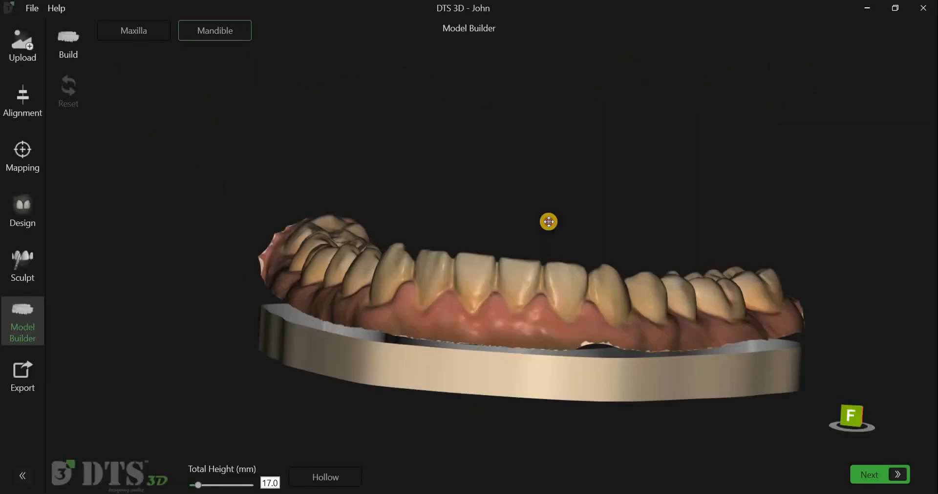
# Step: Set the mandible model's total height to 15.8 mm and turn on the Hollow option
pyautogui.moveTo(557, 218); pyautogui.dragTo(582, 163, button='right')
pyautogui.scroll(-4, 371, 308)
pyautogui.moveTo(356, 353); pyautogui.dragTo(363, 302, button='middle')
pyautogui.moveTo(363, 302); pyautogui.dragTo(392, 306, button='right')
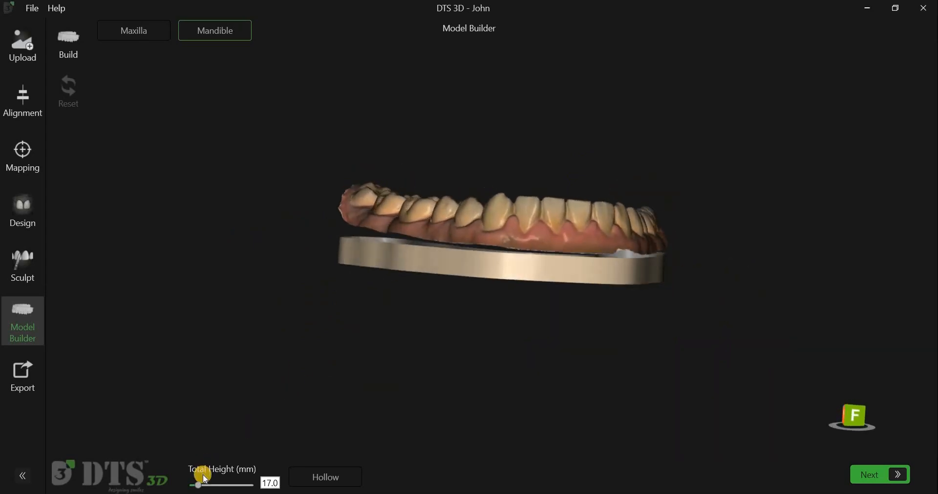
pyautogui.click(196, 486)
pyautogui.click(318, 477)
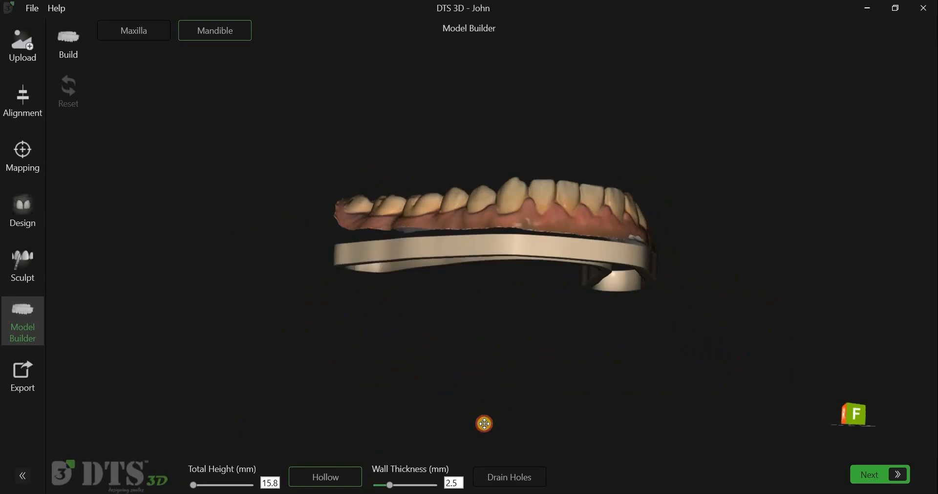
# Step: Build the hollow mandible model with a wall thickness of 2.6 mm and drain holes
pyautogui.click(511, 474)
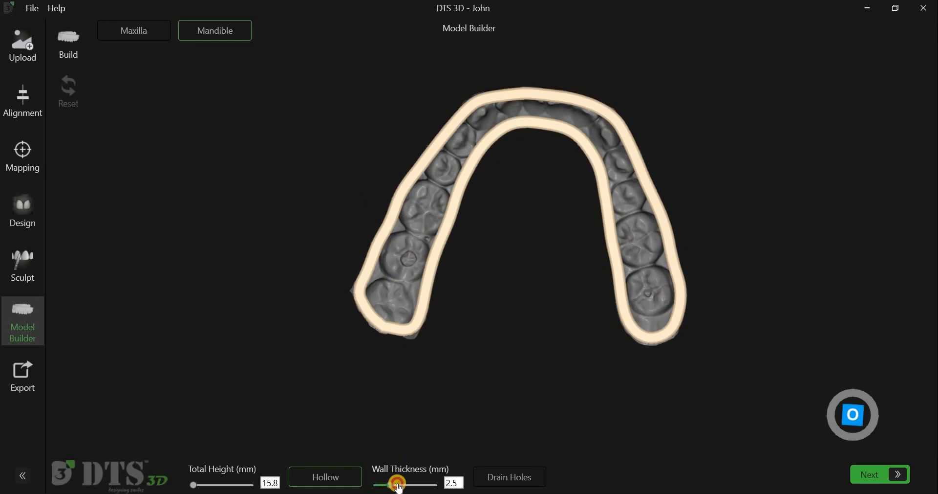
pyautogui.moveTo(405, 484); pyautogui.dragTo(393, 484)
pyautogui.click(522, 470)
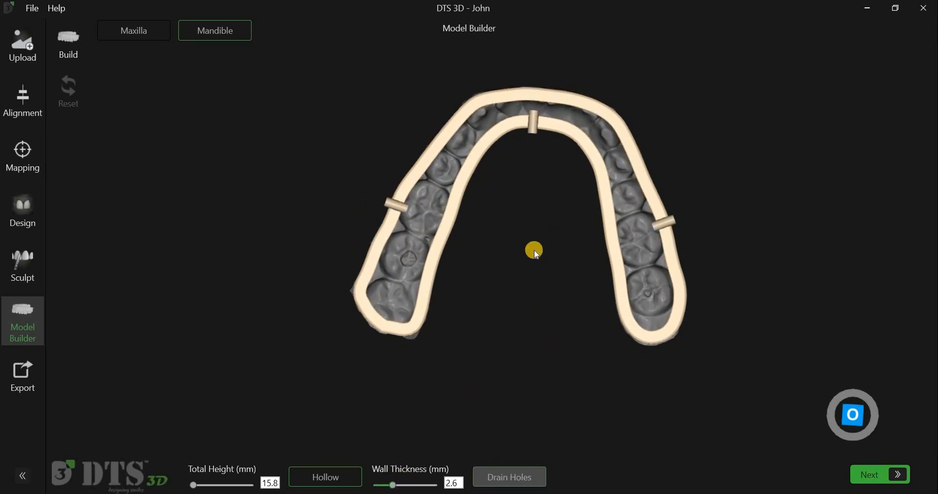
pyautogui.moveTo(543, 291)
pyautogui.mouseDown()
pyautogui.moveTo(539, 227)
pyautogui.moveTo(541, 288)
pyautogui.mouseUp()
pyautogui.moveTo(753, 431); pyautogui.dragTo(753, 444)
pyautogui.click(81, 59)
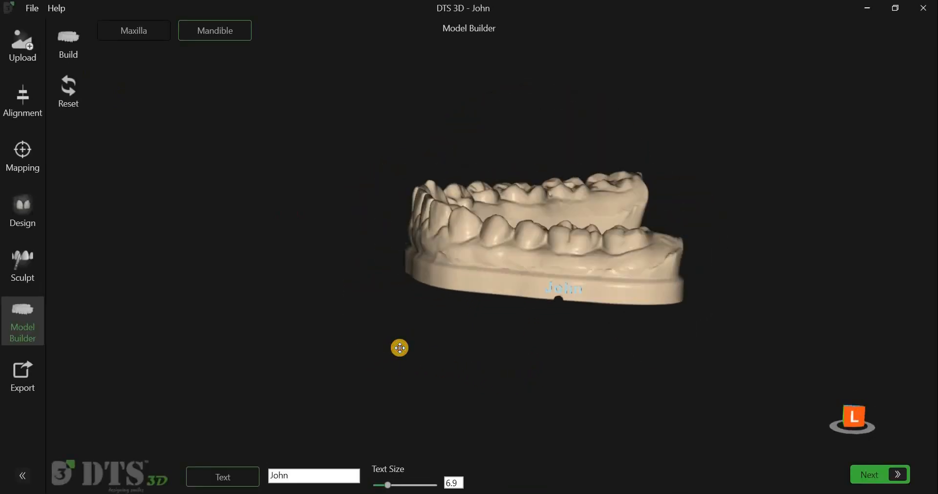
# Step: Engrave the patient's name on the side of the mandible model's base and inspect the built mandible and maxilla models
pyautogui.click(78, 46)
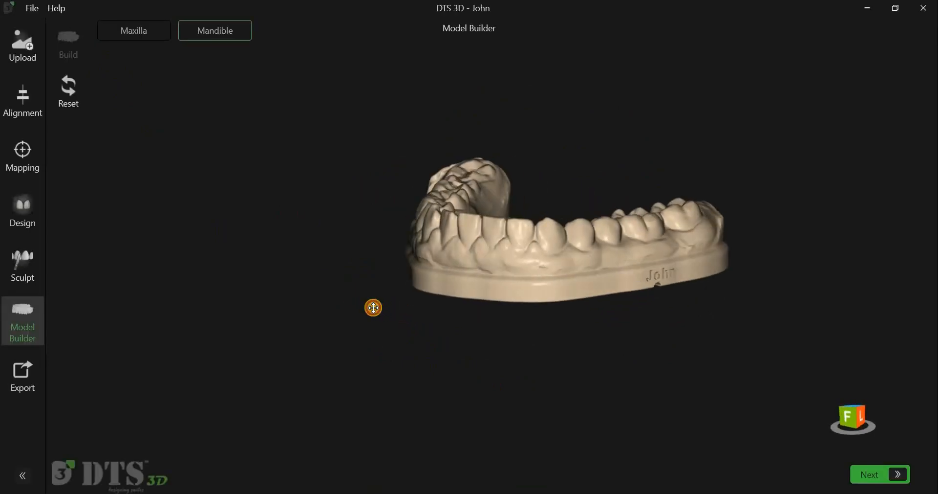
pyautogui.moveTo(363, 292); pyautogui.dragTo(445, 306)
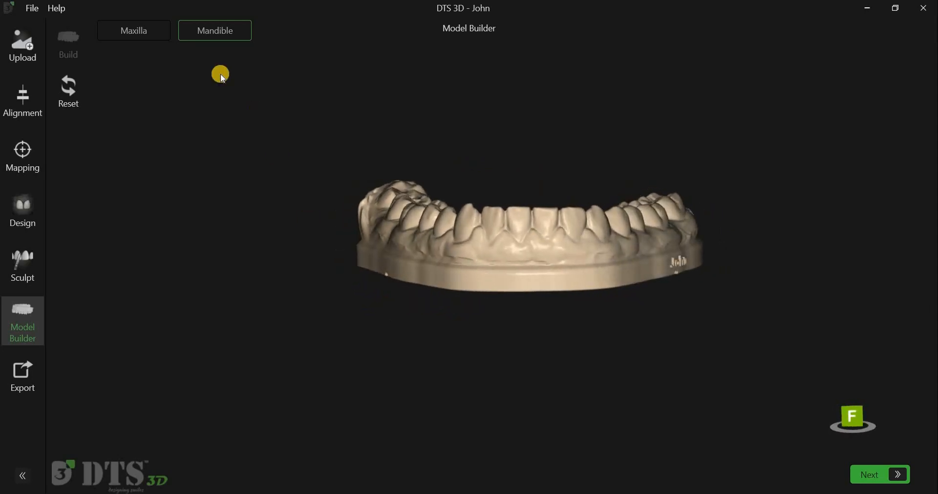
pyautogui.click(152, 38)
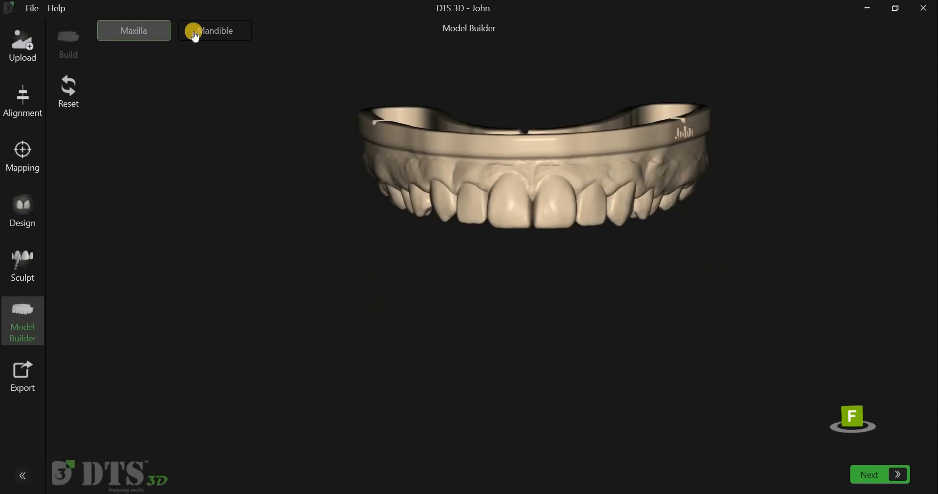
pyautogui.click(197, 34)
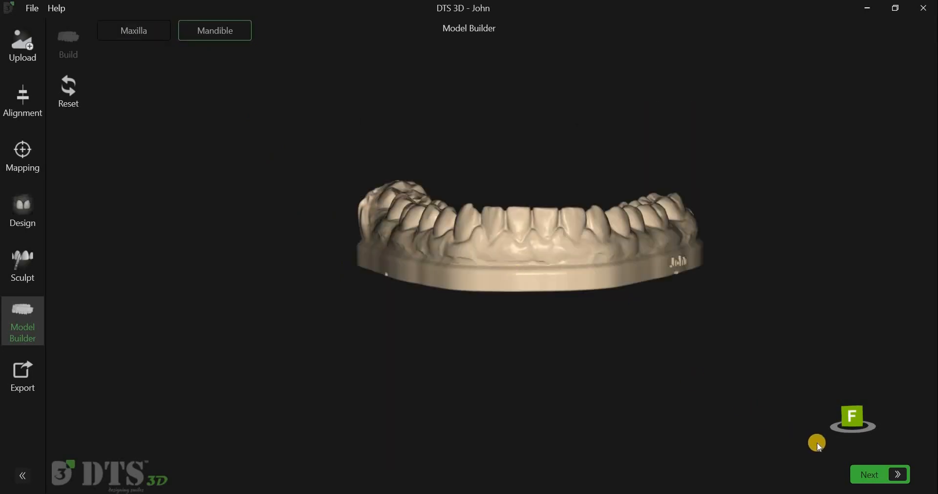
# Step: Proceed to the Export stage and select only Shells Upper, Modelbuilder Maxilla and Modelbuilder Mandible for export
pyautogui.click(863, 477)
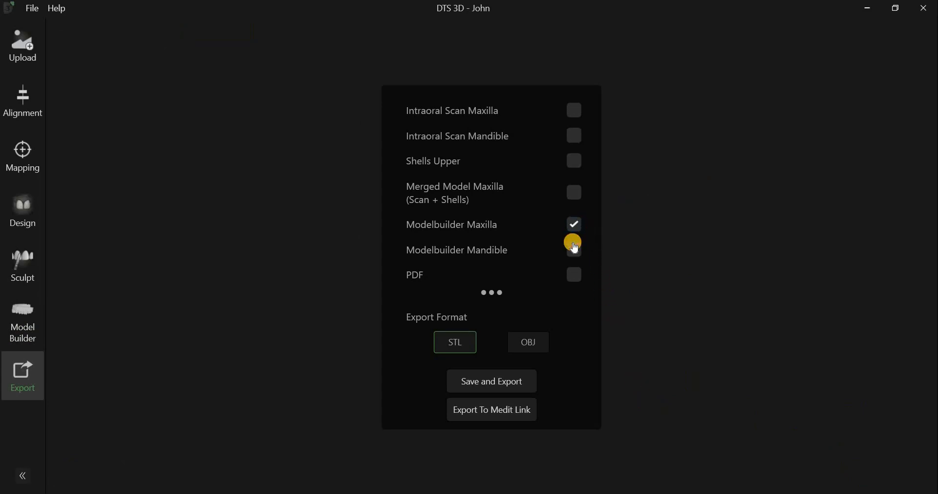
pyautogui.click(575, 249)
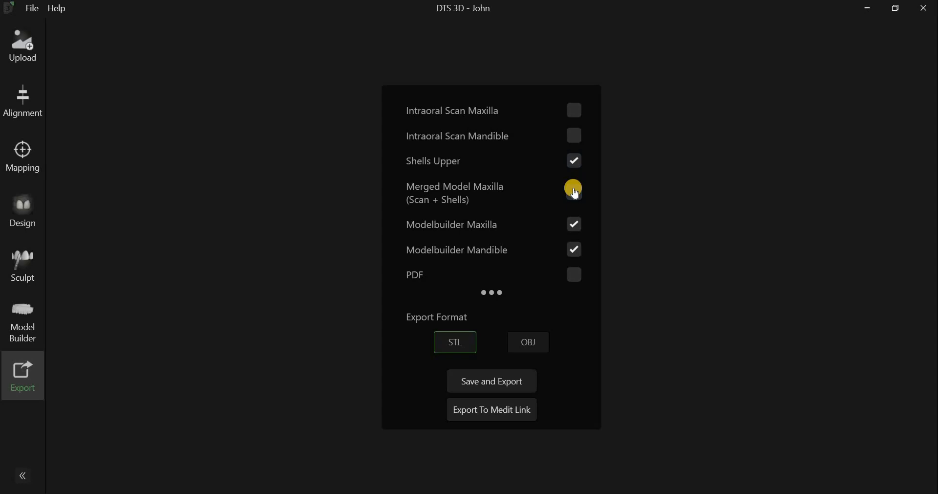
pyautogui.click(575, 191)
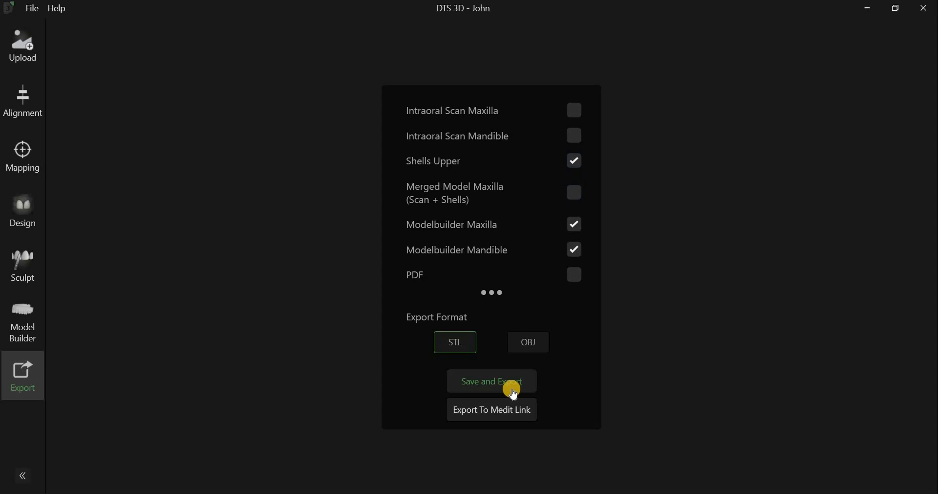
# Step: Start Save and Export in STL format and dismiss the project save dialog without saving a project file
pyautogui.click(514, 391)
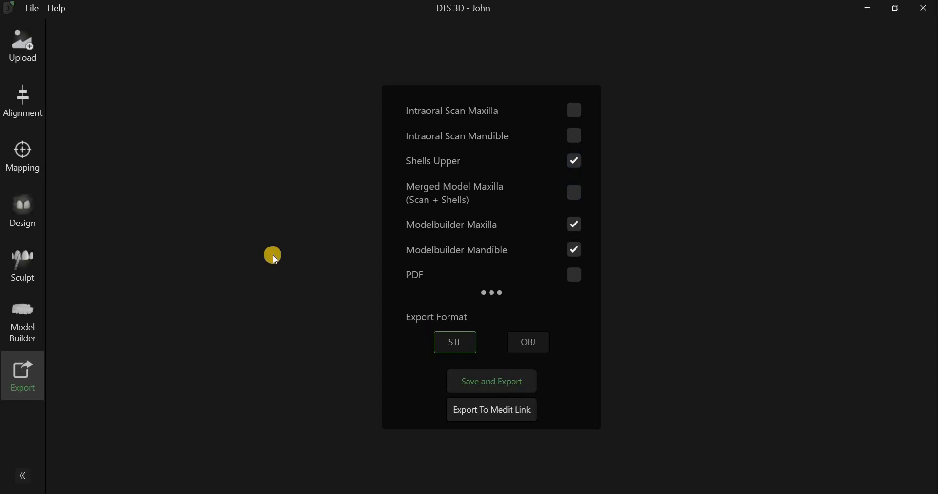
pyautogui.click(68, 181)
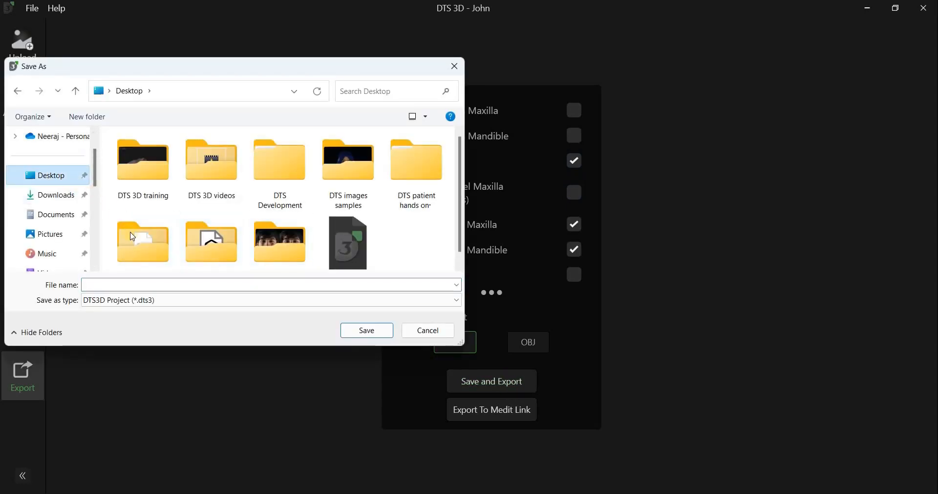
pyautogui.click(153, 289)
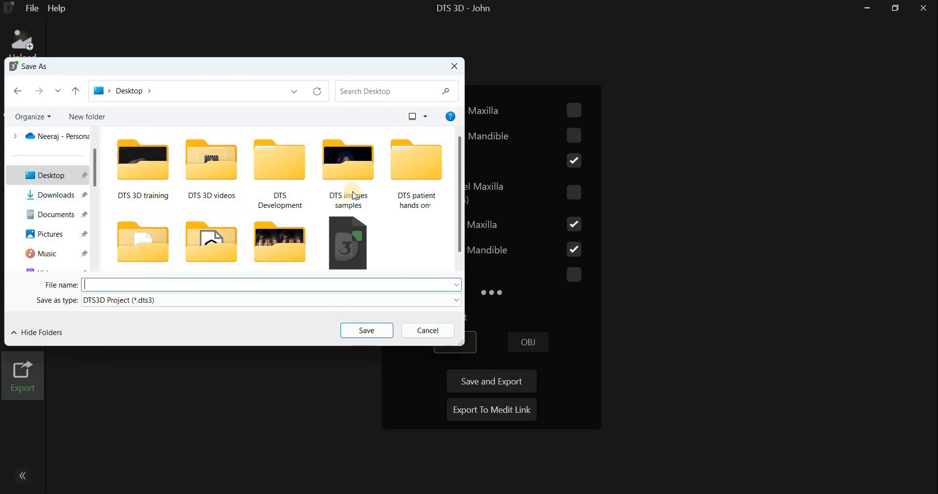
pyautogui.click(456, 72)
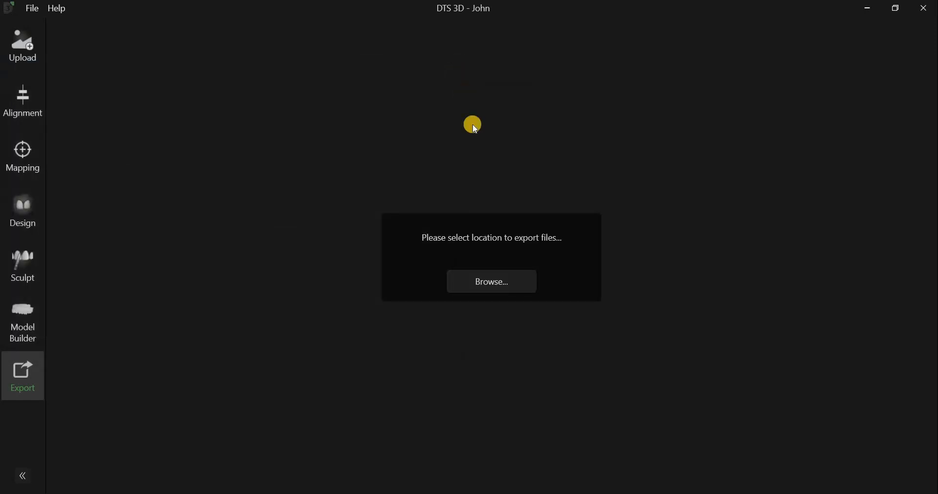